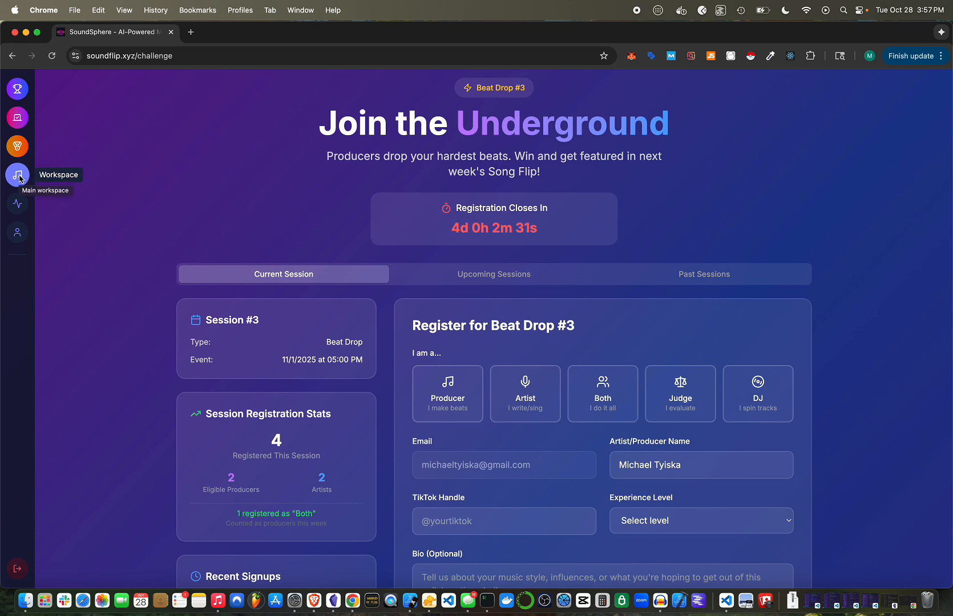
Step: Open the main workspace and start the audio DAW
click(18, 177)
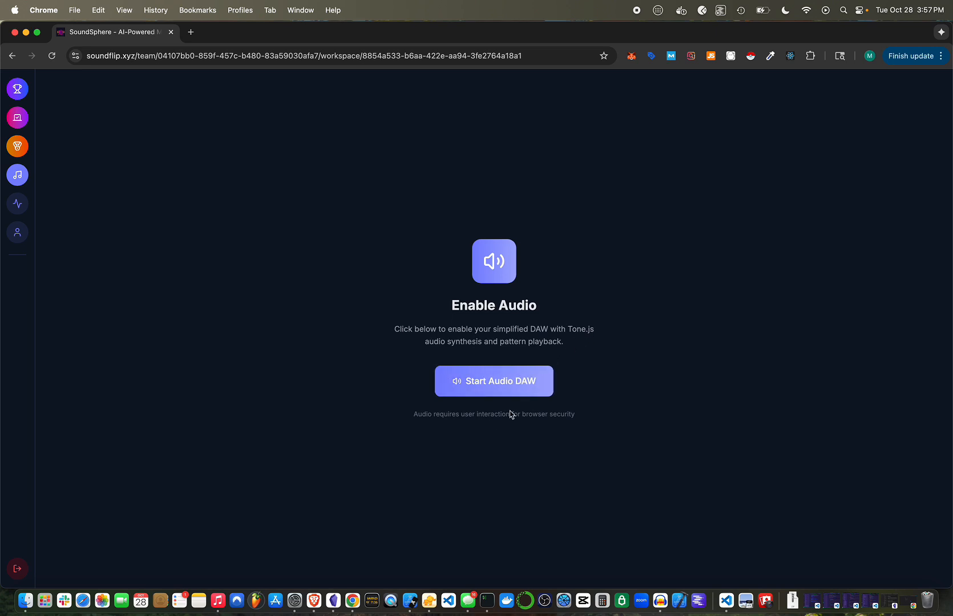
click(493, 383)
scroll(491, 381, down, 5)
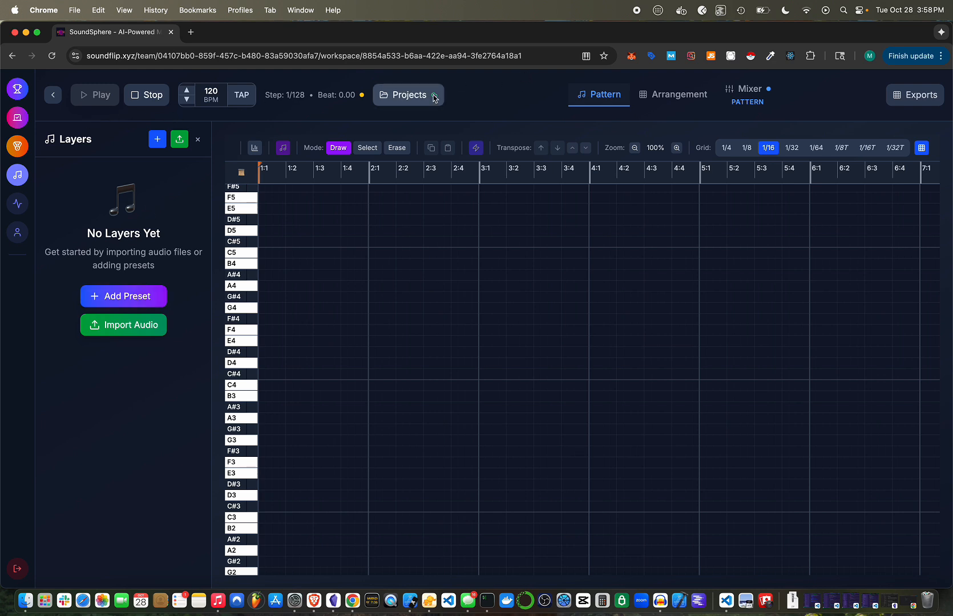
Step: Set the project tempo to 140.6 BPM by tapping the beat
click(241, 98)
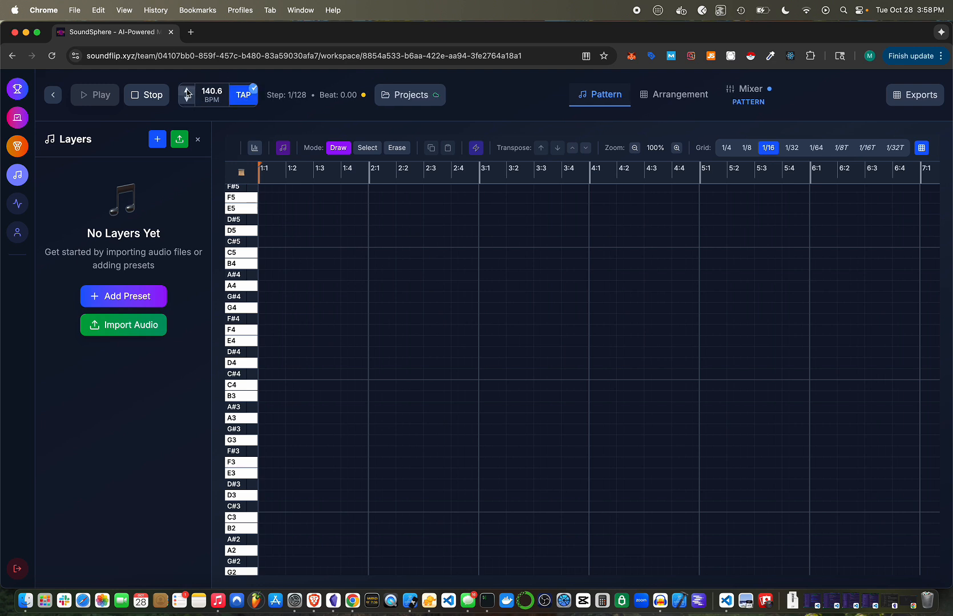
click(187, 90)
Step: Delete the saved projects Rage1 and Beat2 in the Project Manager
click(388, 97)
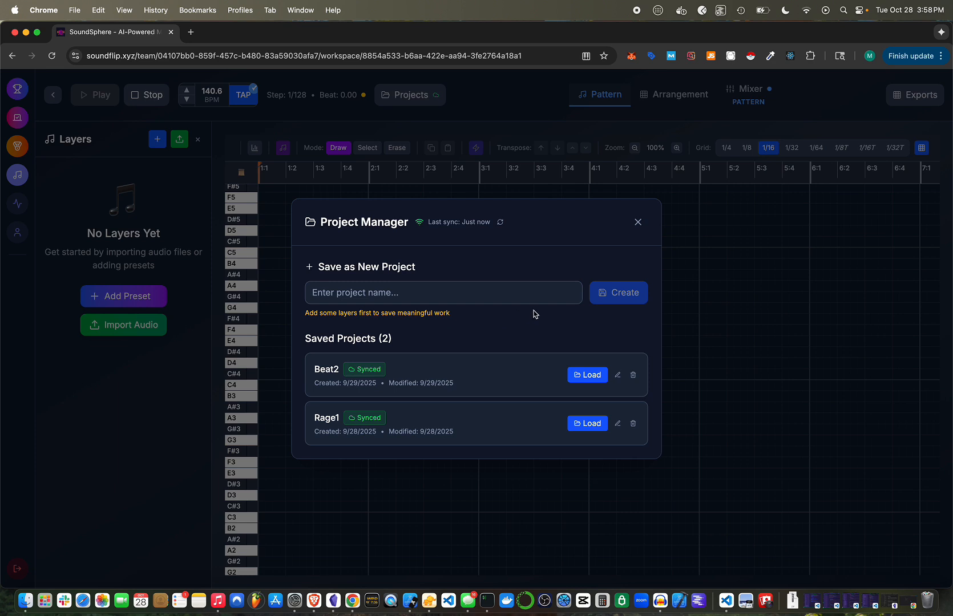
click(632, 423)
click(568, 133)
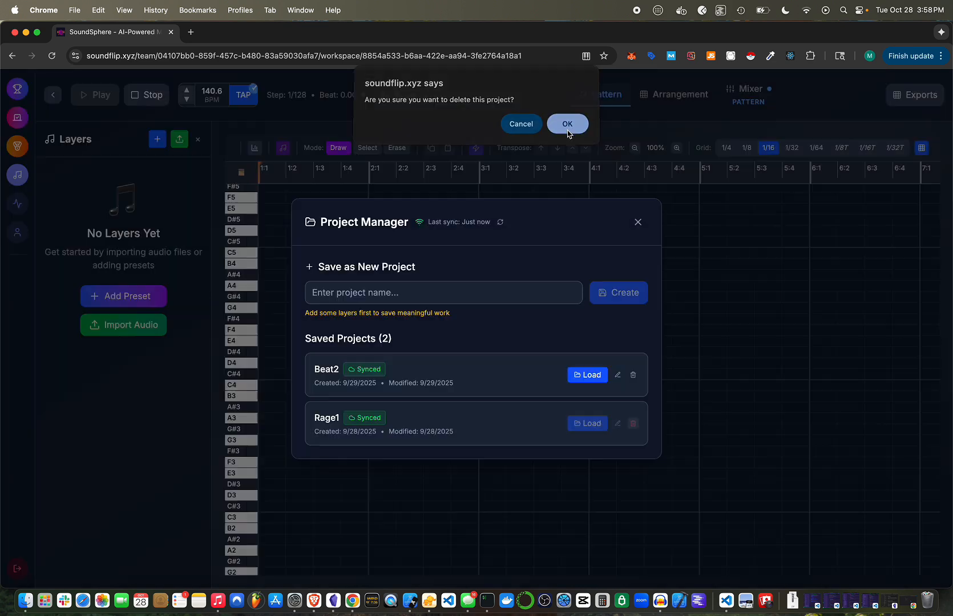
Step: Create a new project named "First Project" and leave the Project Manager
click(478, 290)
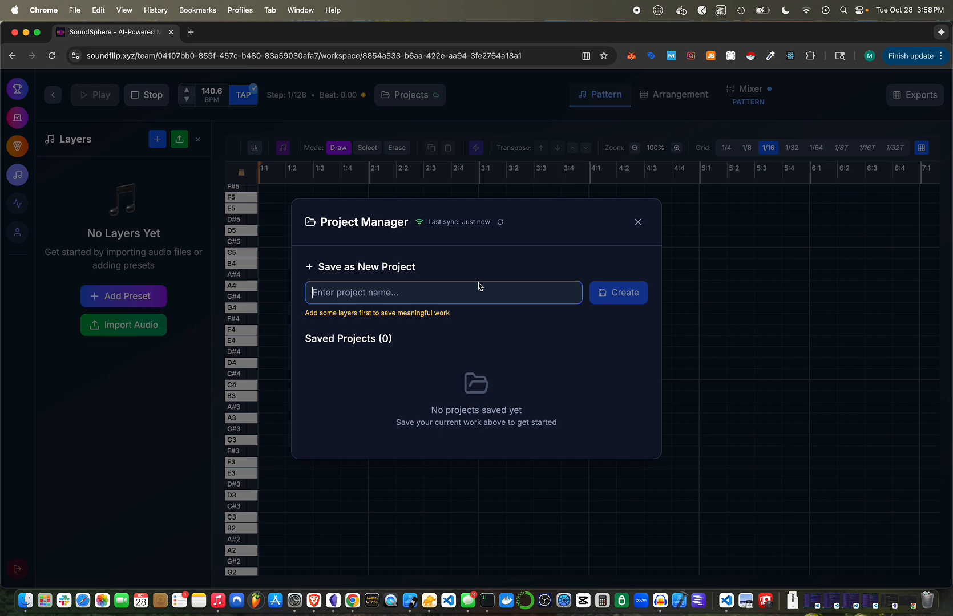
text(First Project)
key(Return)
click(231, 230)
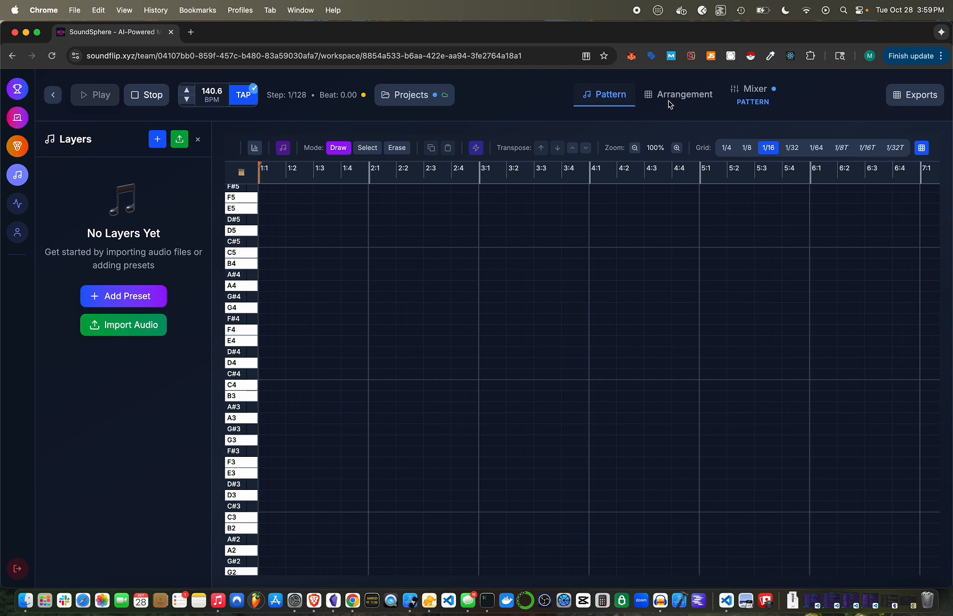
Step: View the Arrangement, the Mixer and the bounced loops exports, returning to the Pattern view
click(682, 98)
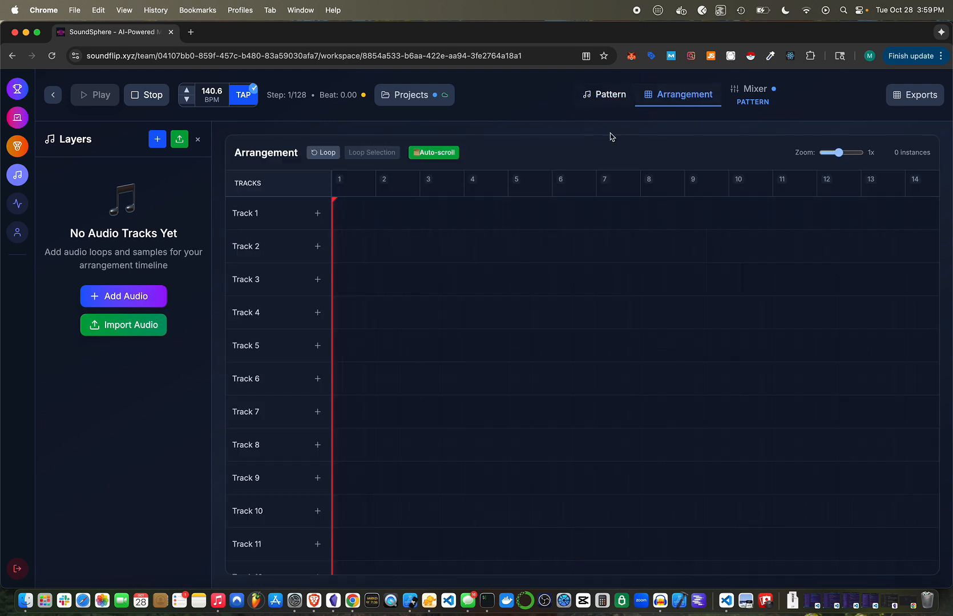
click(744, 93)
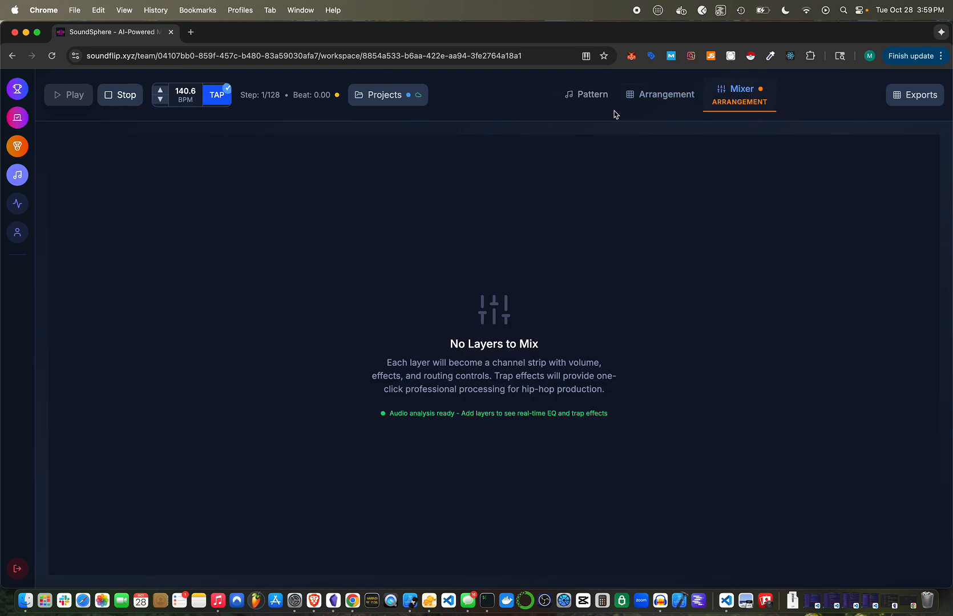
click(601, 96)
click(915, 95)
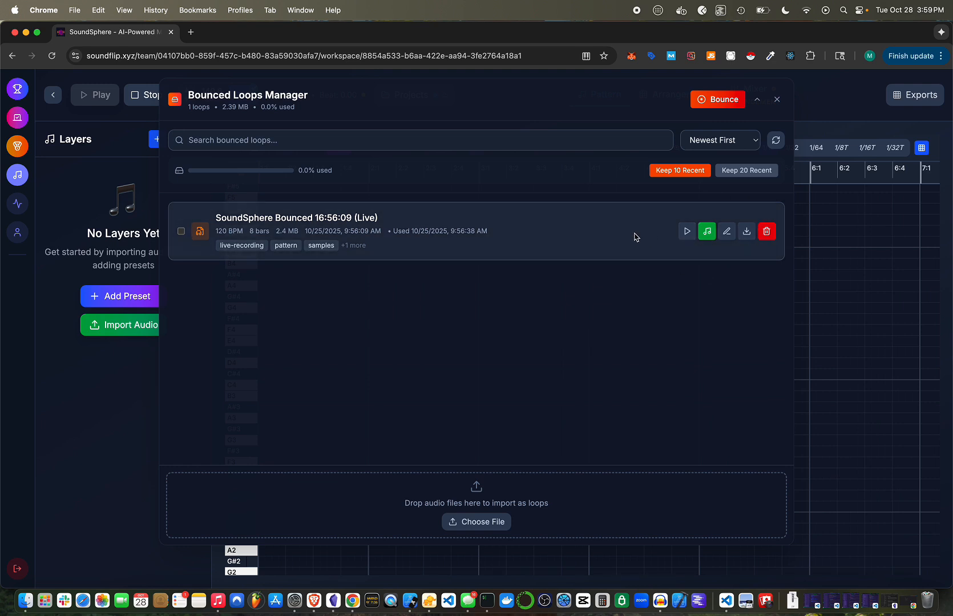
key(Escape)
Step: Examine the piano roll's pitch range, its bar timeline and its velocity lane
scroll(254, 349, up, 6)
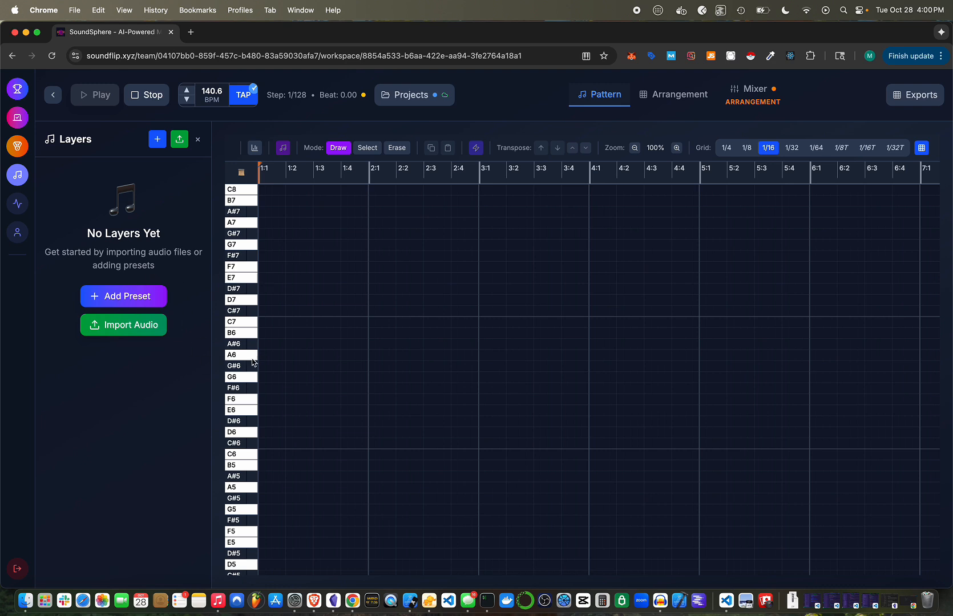
scroll(228, 394, down, 3)
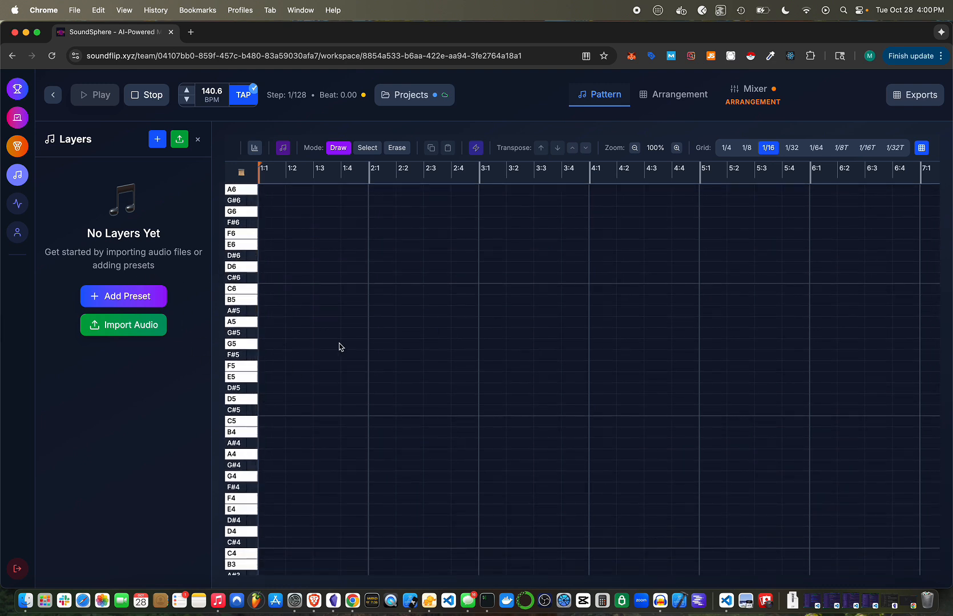
scroll(577, 282, right, 3)
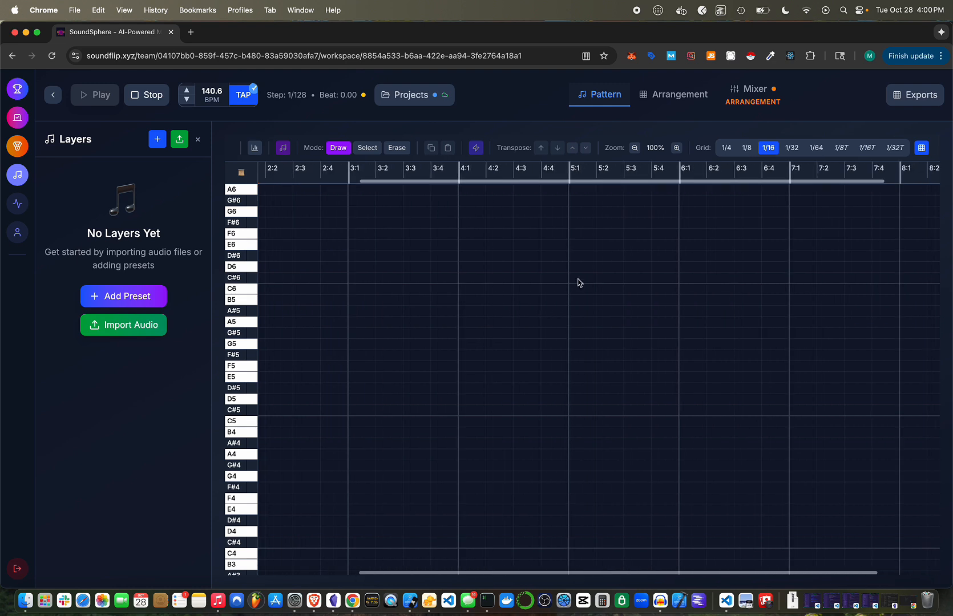
scroll(577, 282, left, 3)
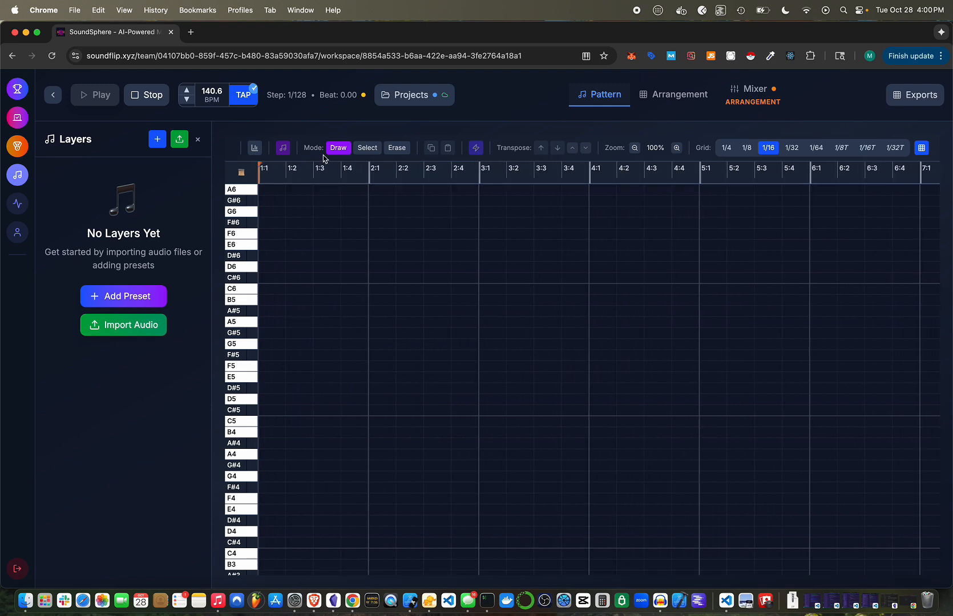
scroll(325, 149, right, 2)
scroll(324, 148, left, 2)
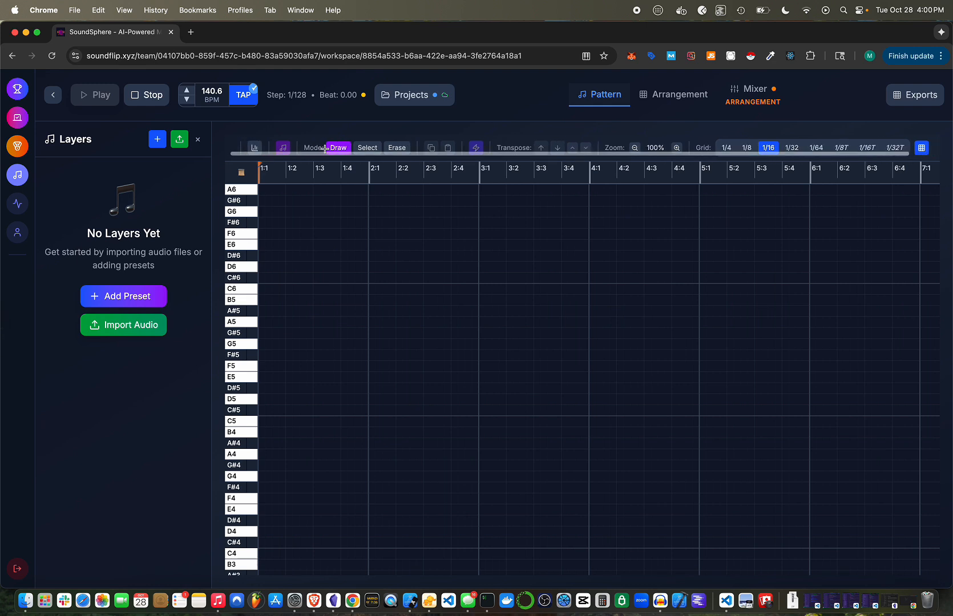
click(255, 147)
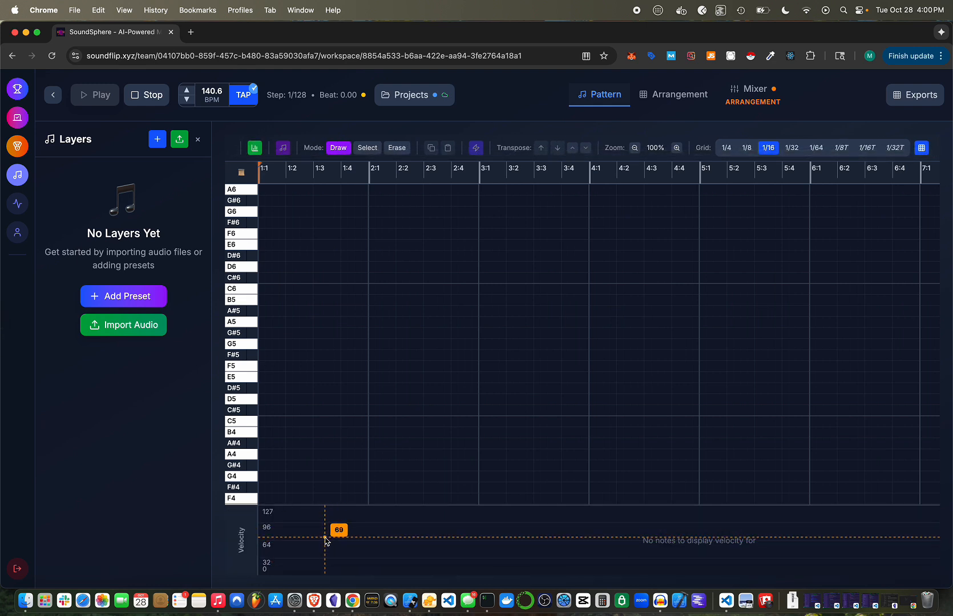
click(255, 149)
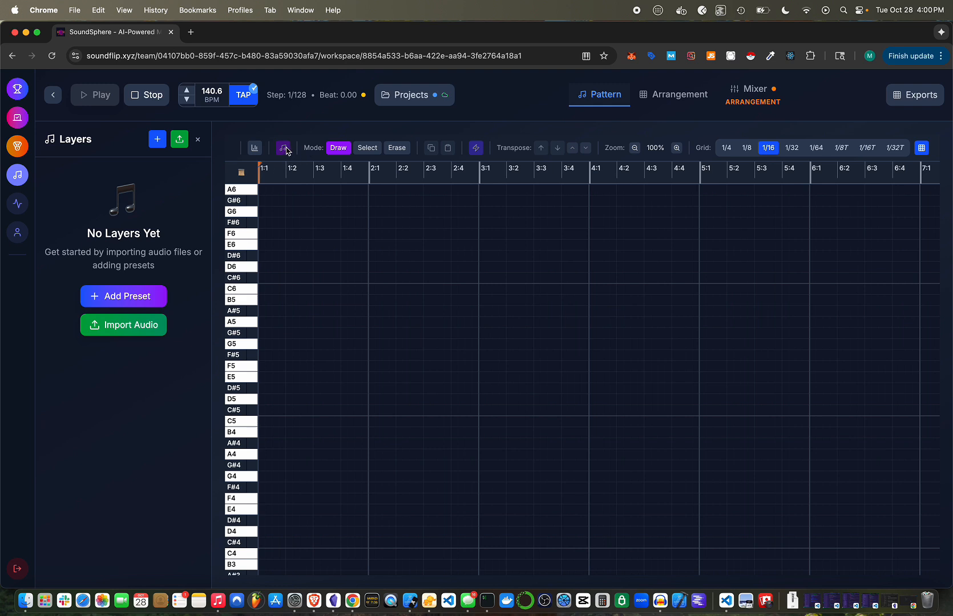
Step: Try the piano roll's Select and Erase modes and return to Draw mode
click(368, 148)
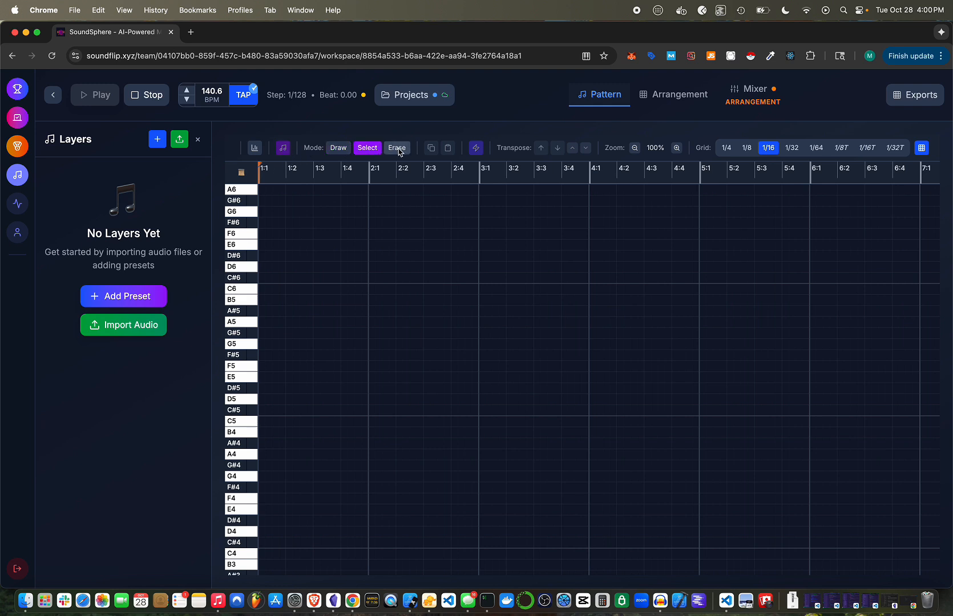
click(397, 149)
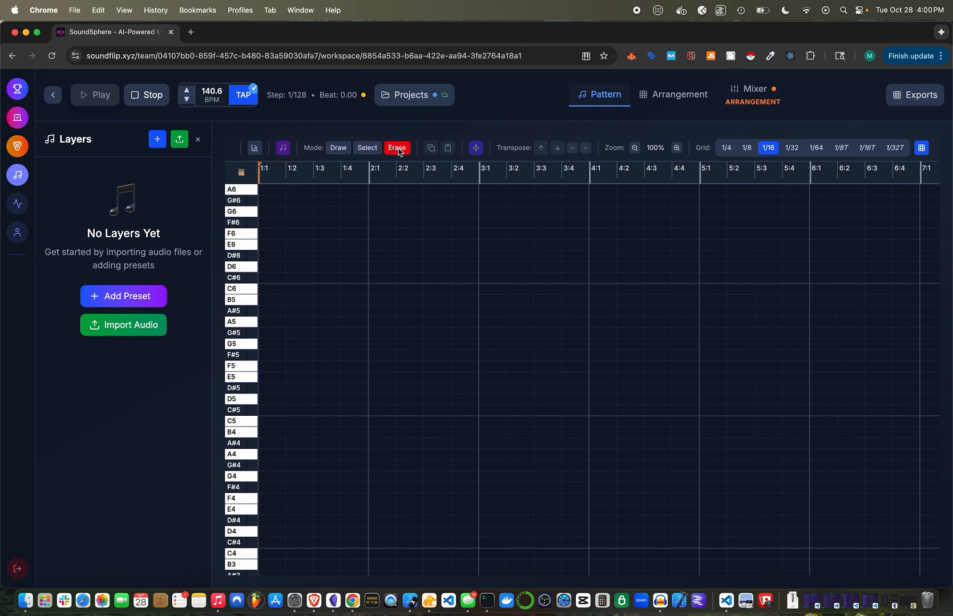
click(338, 149)
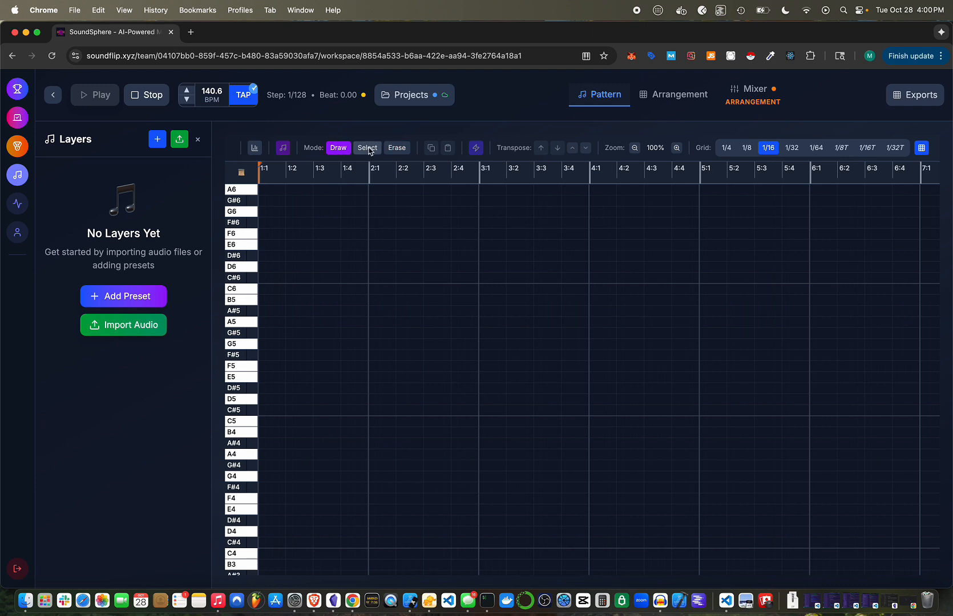
Step: Zoom the piano roll out to 75% and restore it to 100%
click(473, 149)
click(633, 148)
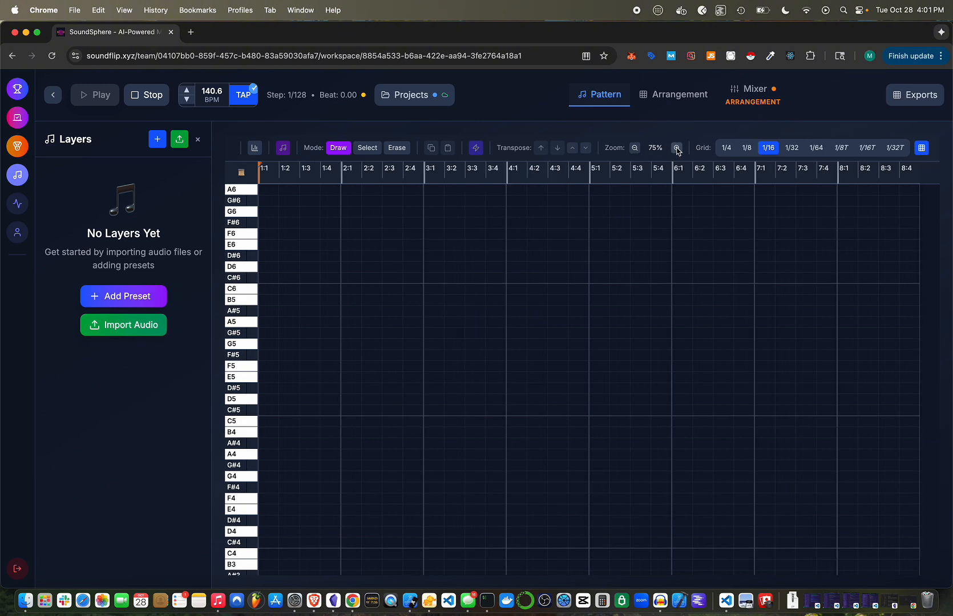
click(677, 148)
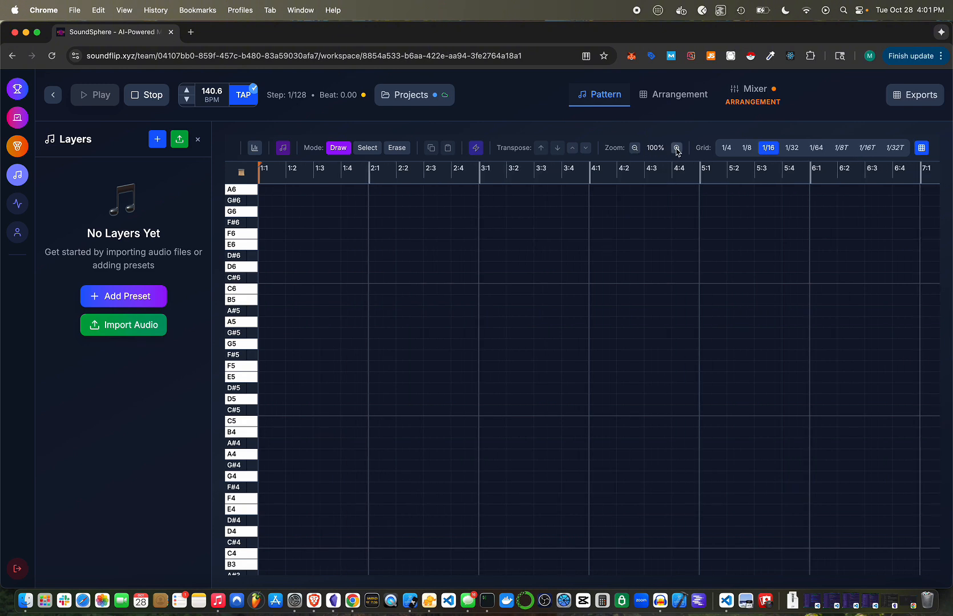
Step: Try the piano roll grid divisions 1/32, 1/64 and 1/8T, and set the grid back to 1/16
click(792, 149)
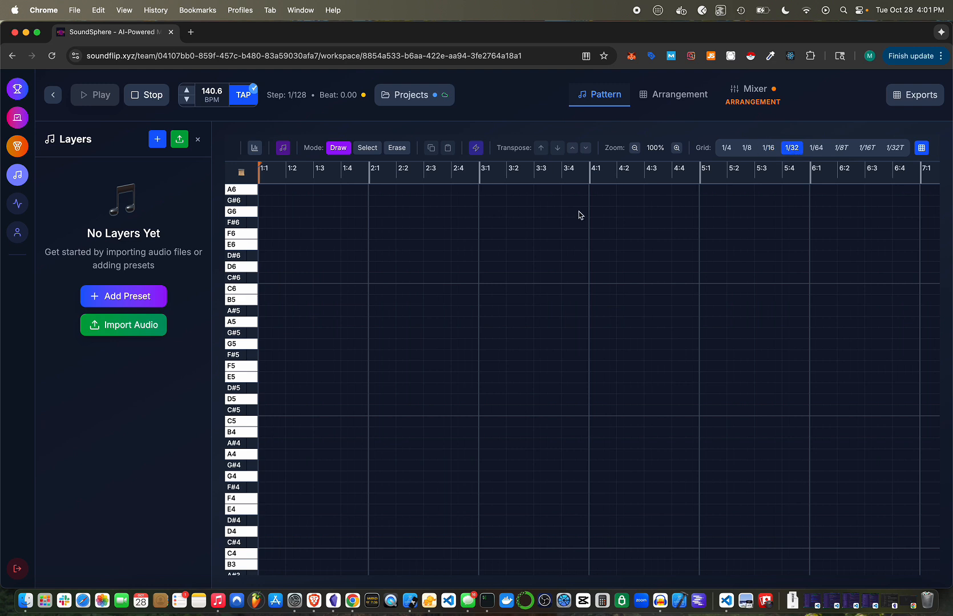
click(821, 151)
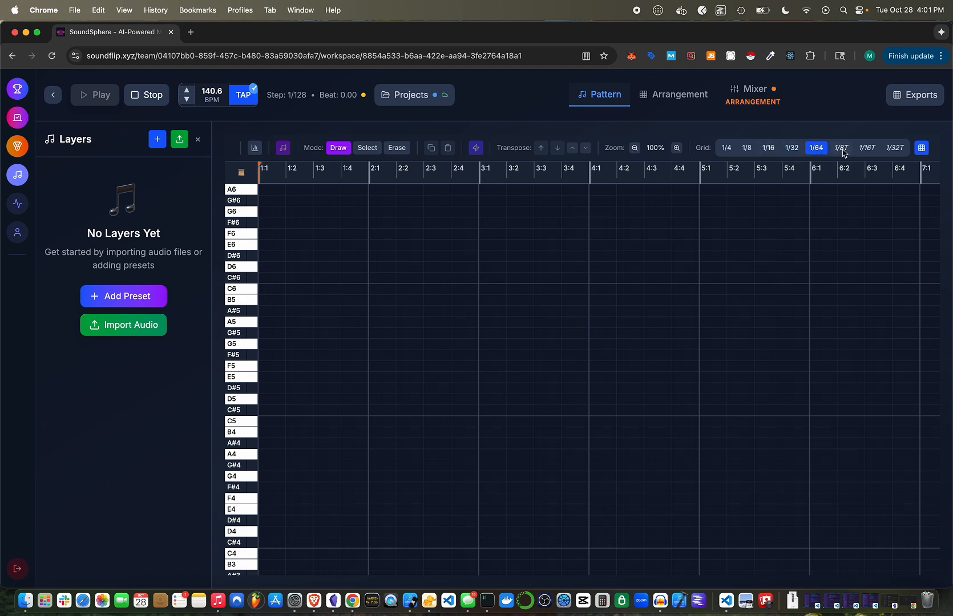
click(847, 151)
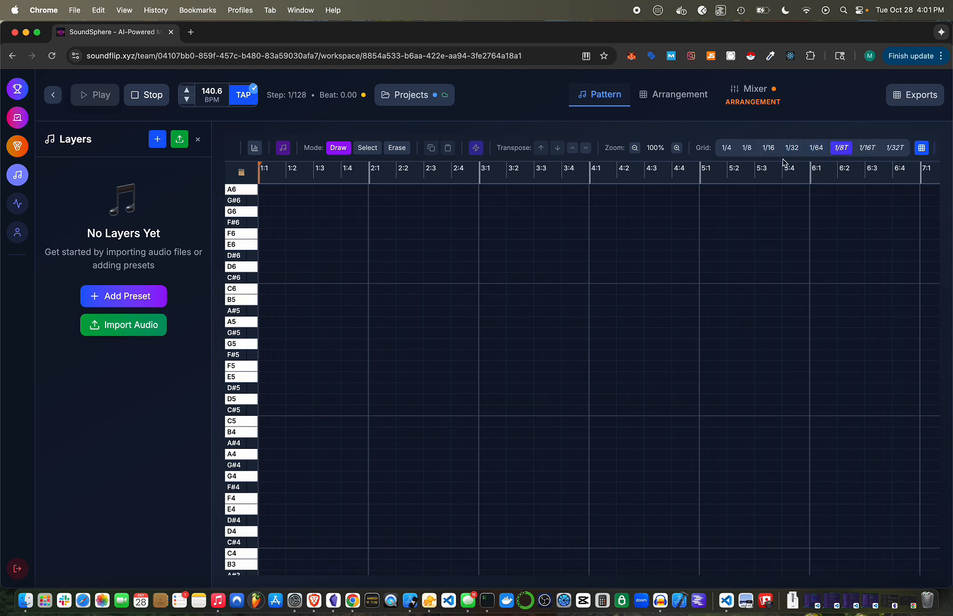
click(763, 150)
scroll(789, 152, right, 2)
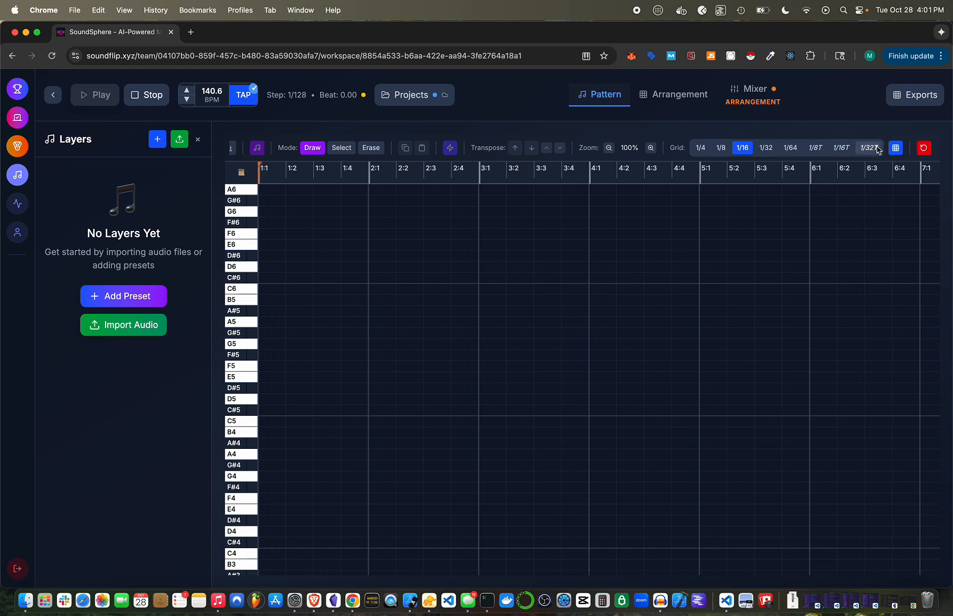
scroll(868, 149, left, 2)
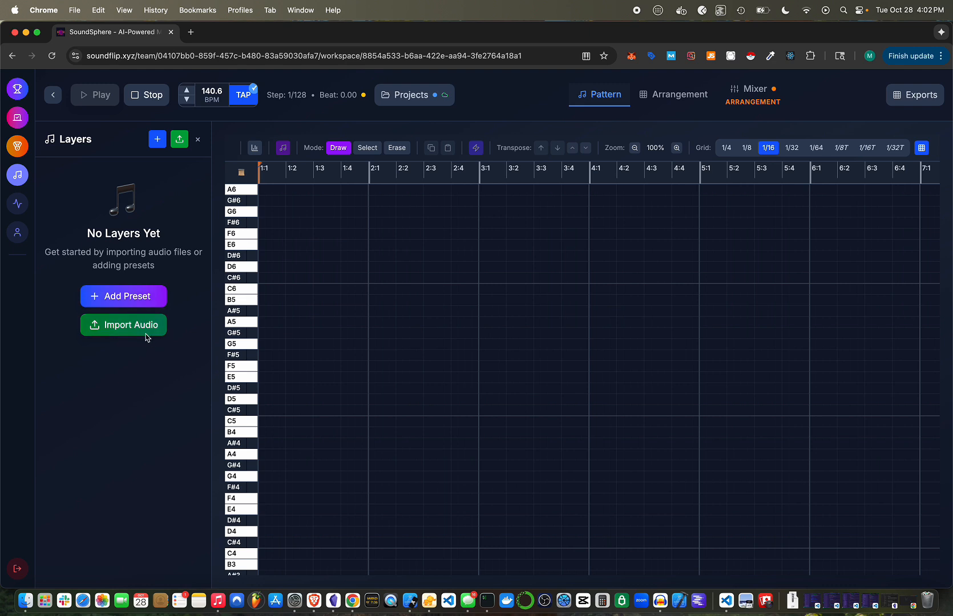
Step: Look at the preset sound browser and the Audio Import Manager's list of imported files
click(142, 295)
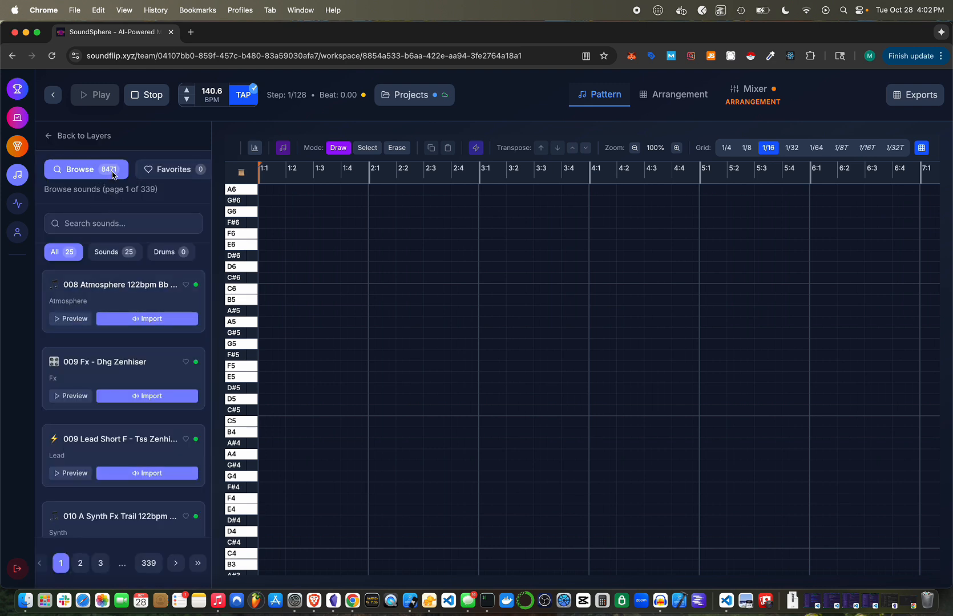
click(50, 139)
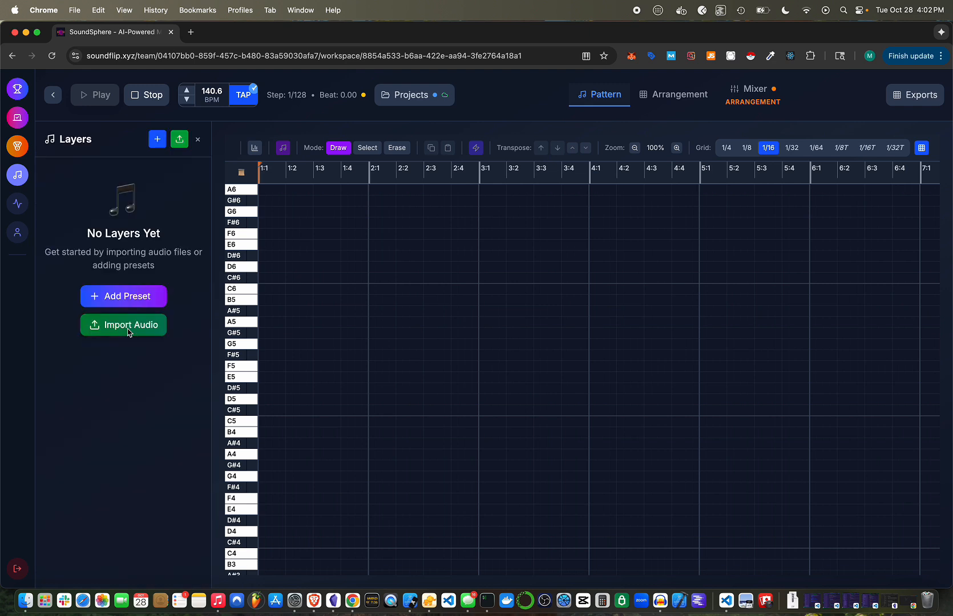
click(129, 330)
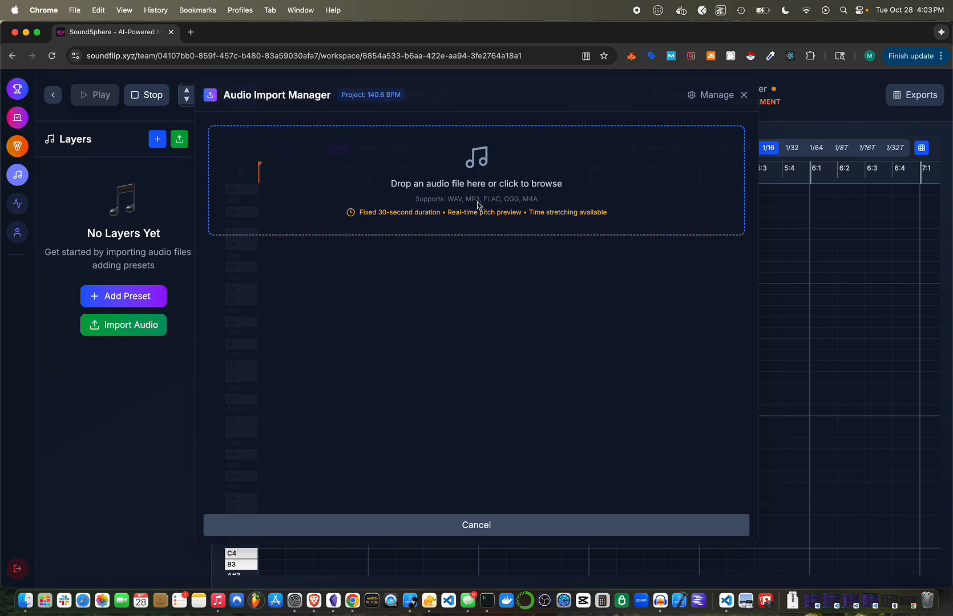
click(712, 95)
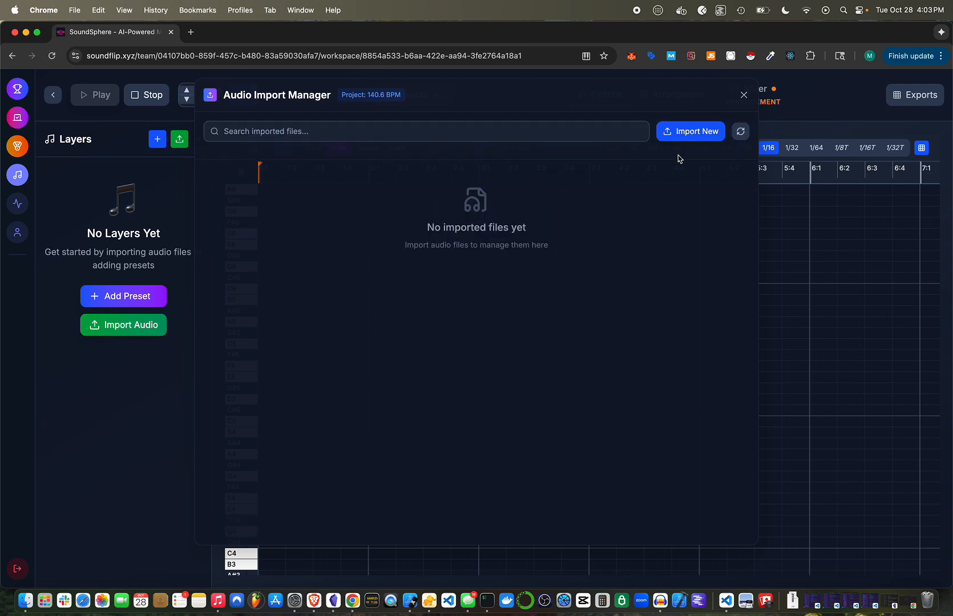
click(743, 94)
Step: Search the preset sounds for "hihat" and preview the Hihat - 500 - Icon sound
click(137, 296)
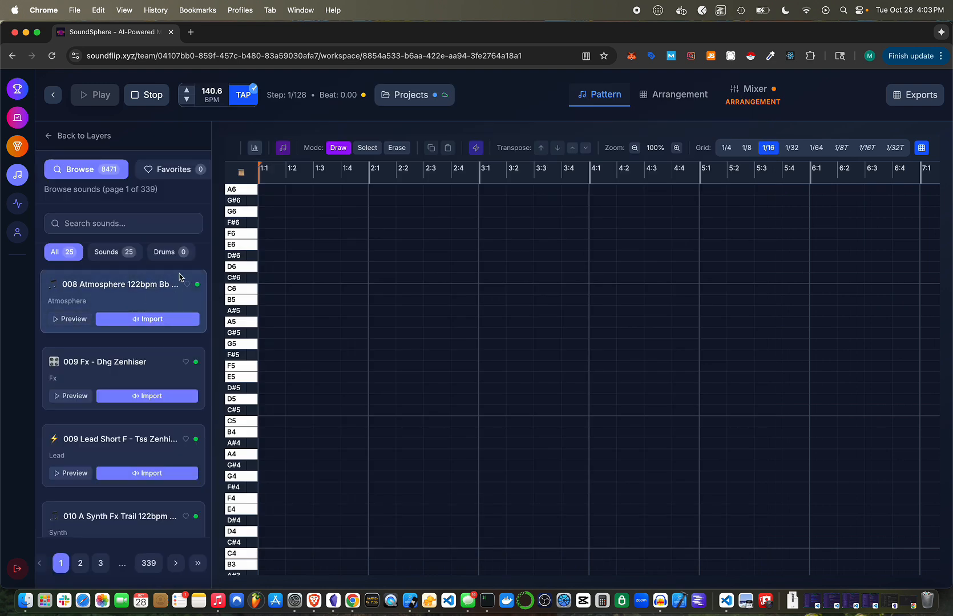
click(103, 224)
text(hi)
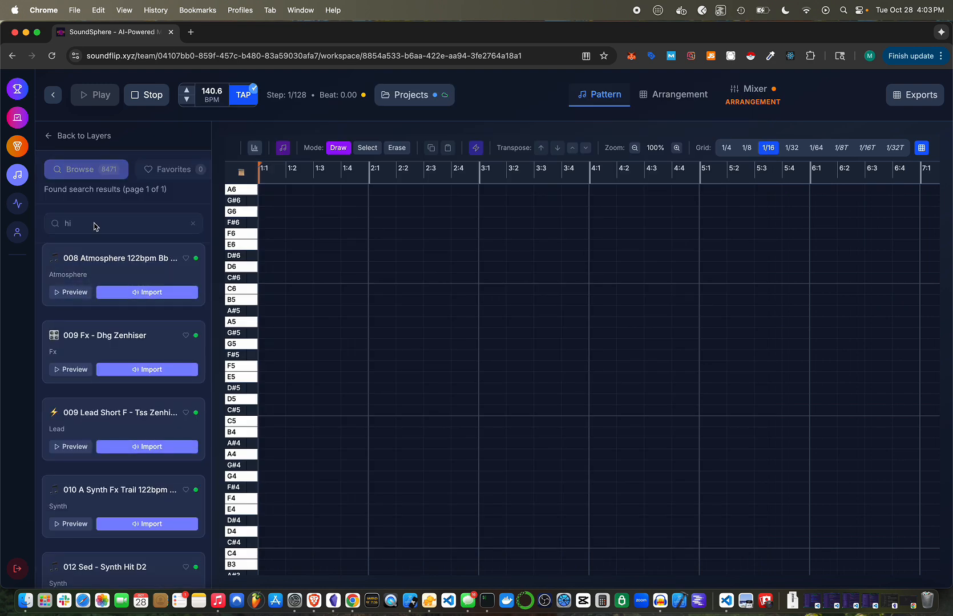
text(hat)
click(72, 371)
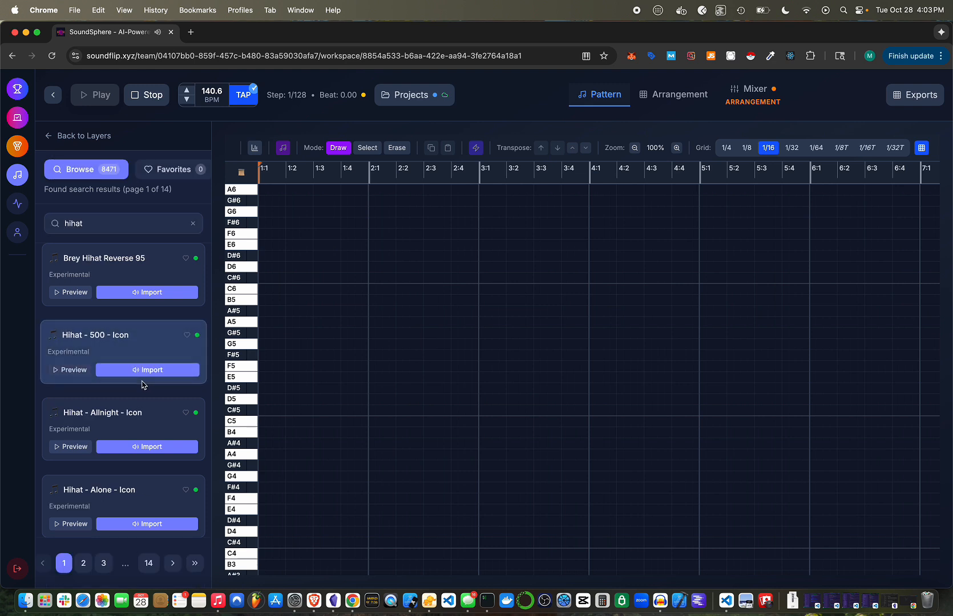
click(82, 372)
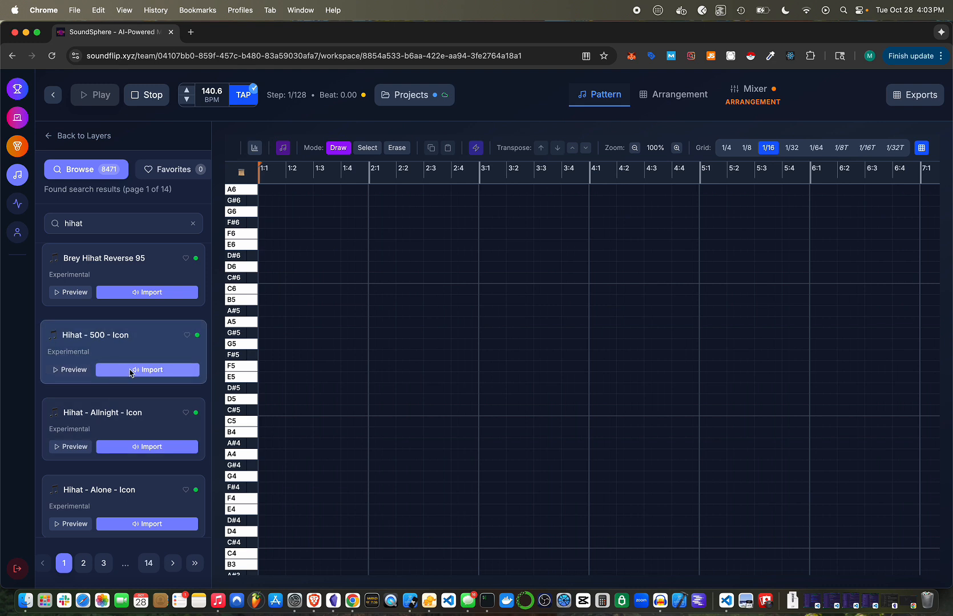
Step: Import the Hihat - 500 - Icon sound as a layer and audition its C5 and C4 keys in the piano roll
click(147, 372)
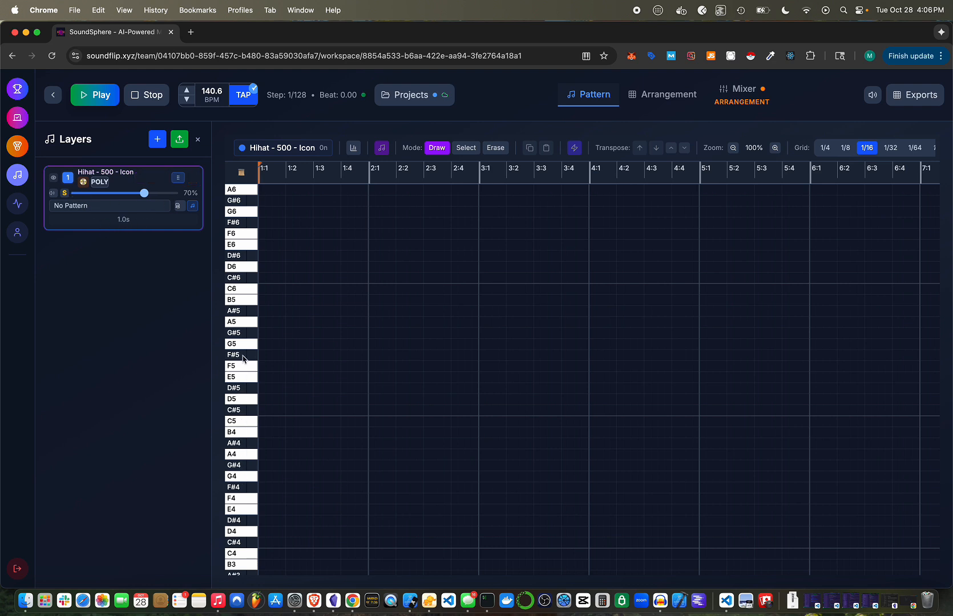
click(240, 425)
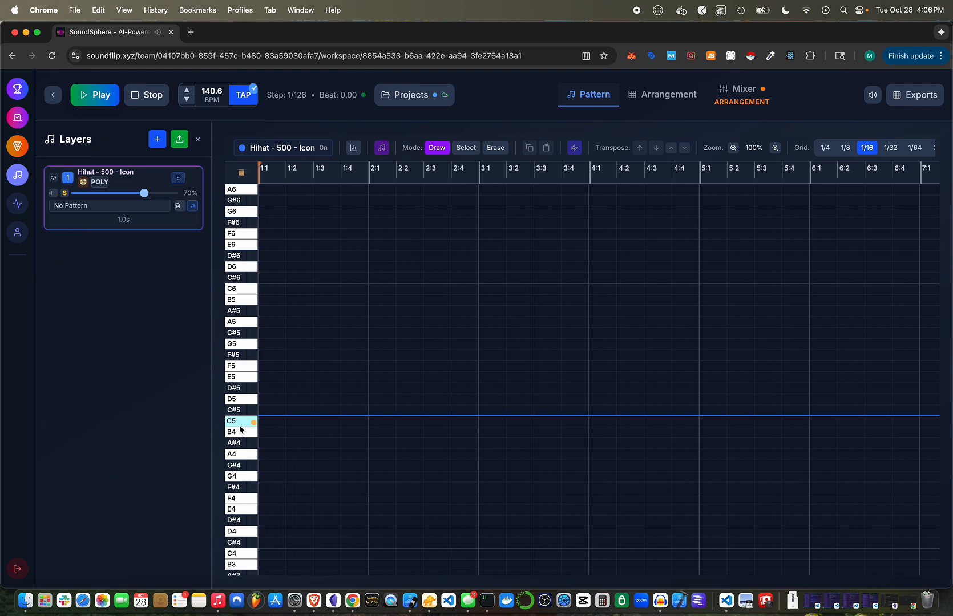
scroll(246, 306, up, 1)
scroll(245, 307, down, 2)
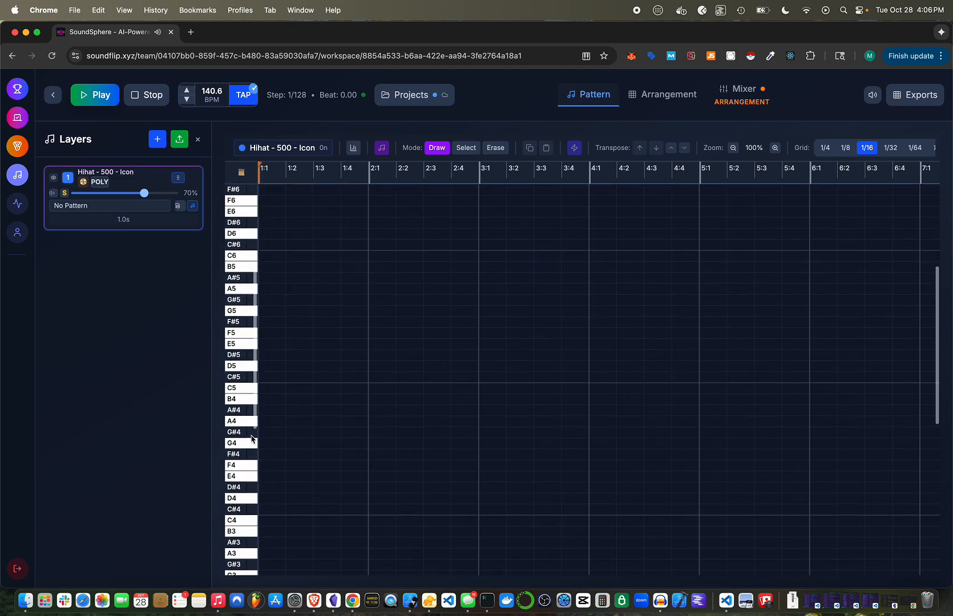
scroll(244, 467, down, 1)
click(244, 494)
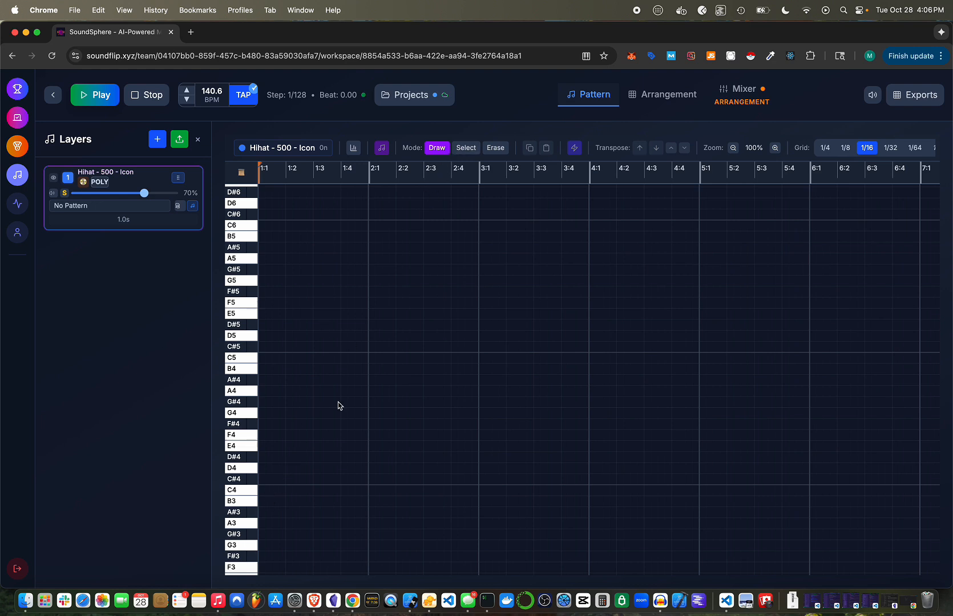
Step: Draw eight evenly spaced C4 hi-hat notes across bar 1, two per beat
click(266, 491)
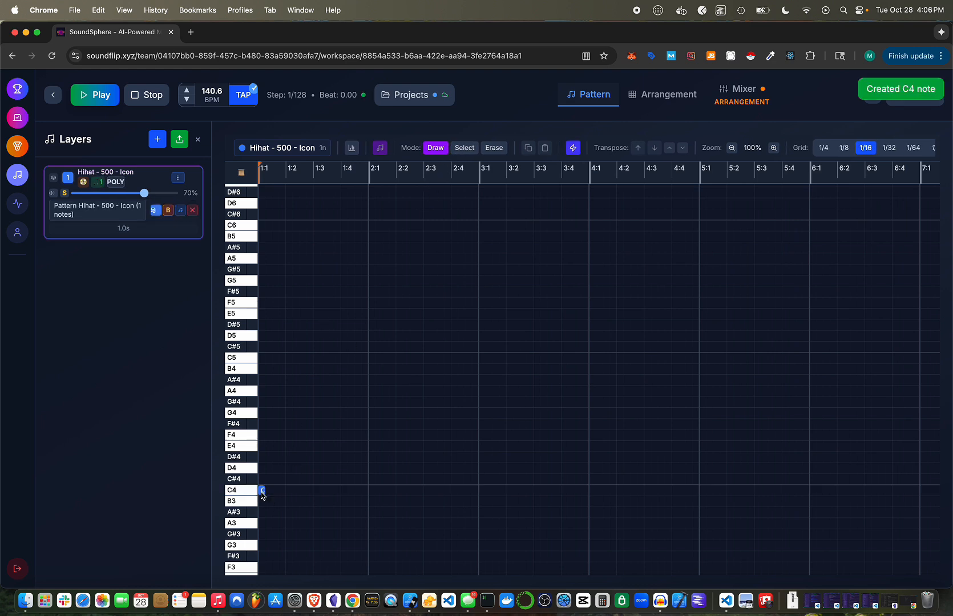
click(276, 491)
click(288, 491)
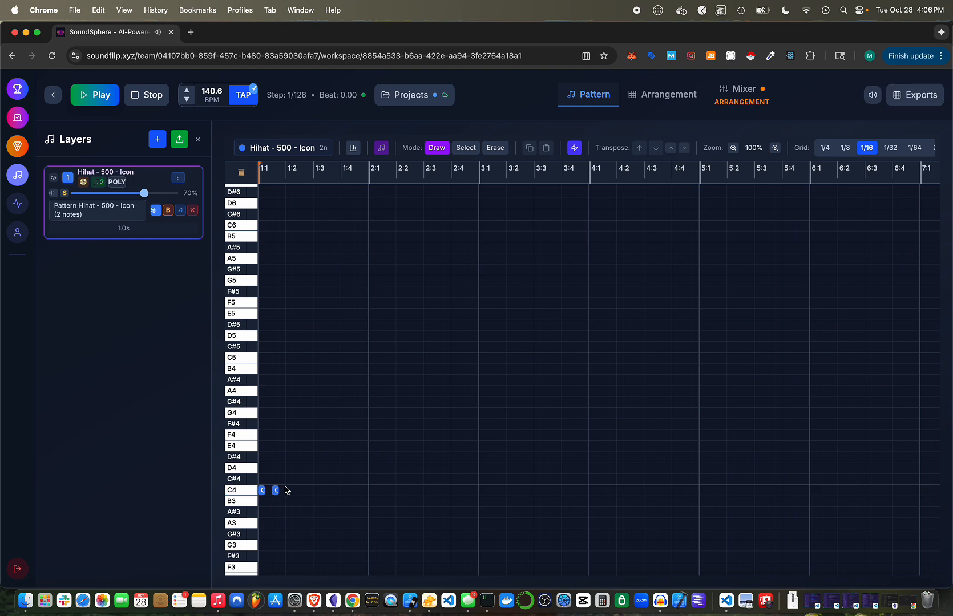
click(303, 491)
click(316, 491)
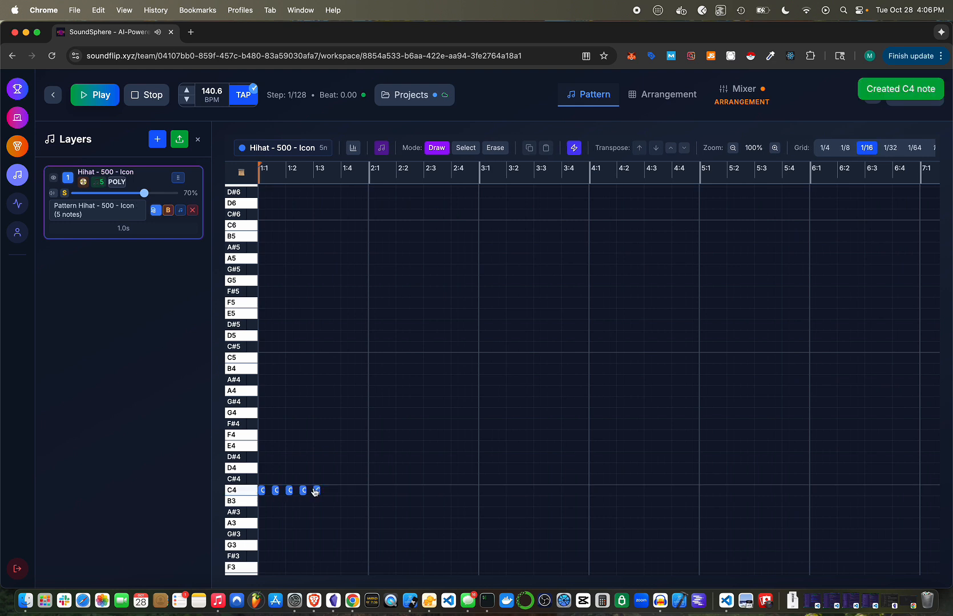
click(330, 491)
click(344, 491)
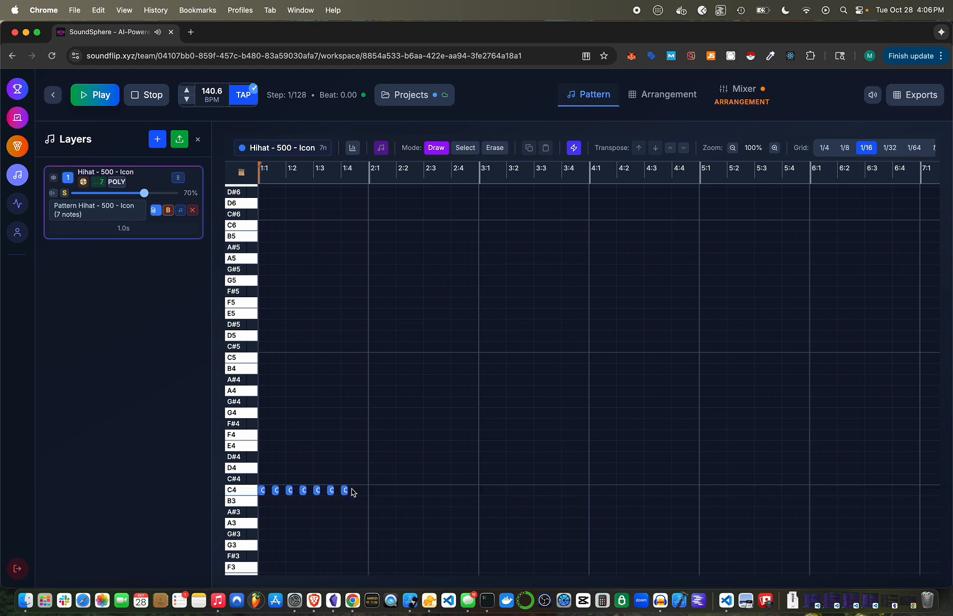
click(358, 491)
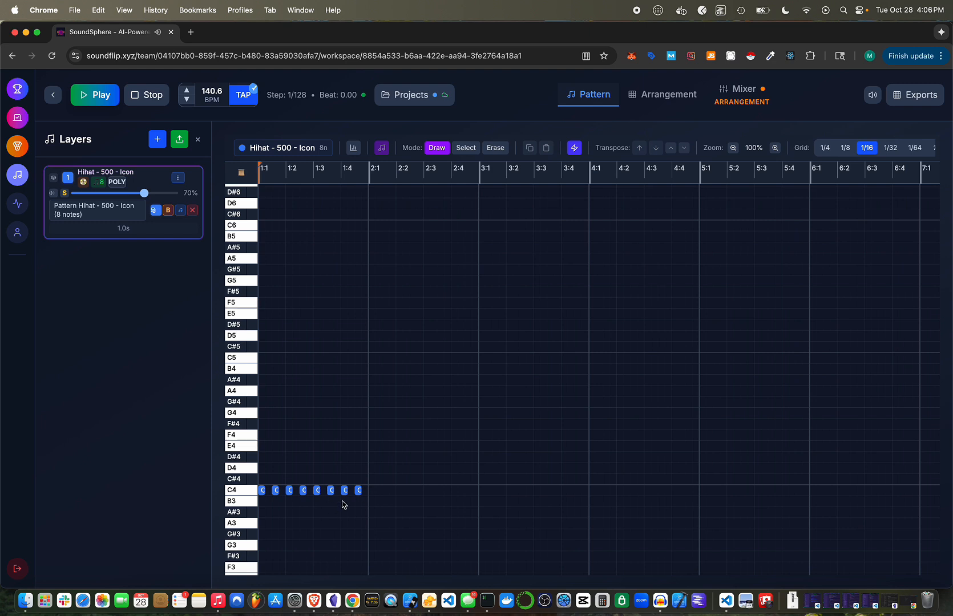
Step: Copy and paste the hi-hat notes, doubling the pattern each time until it fills all eight bars
key(super+a)
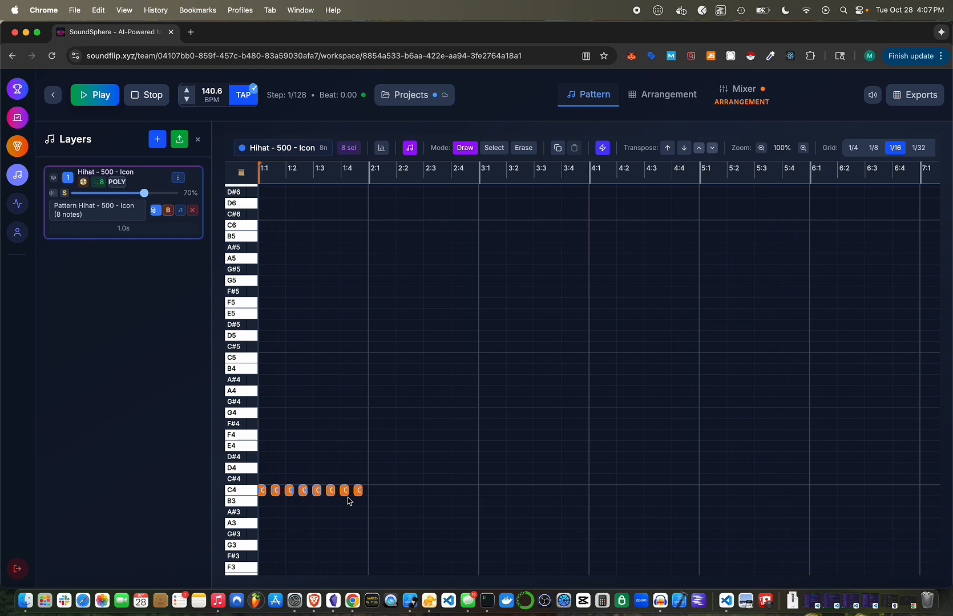
key(super+c)
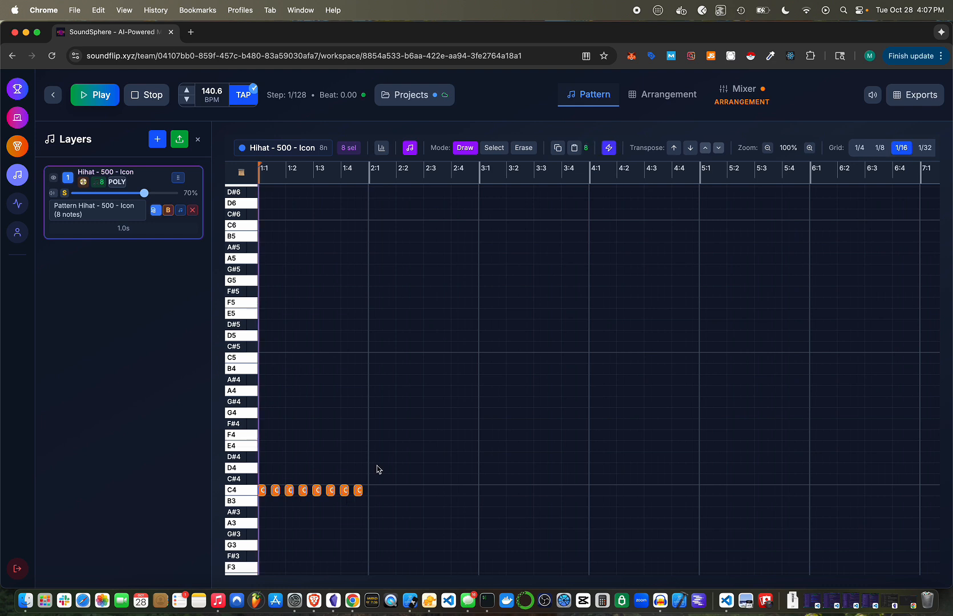
key(super+v)
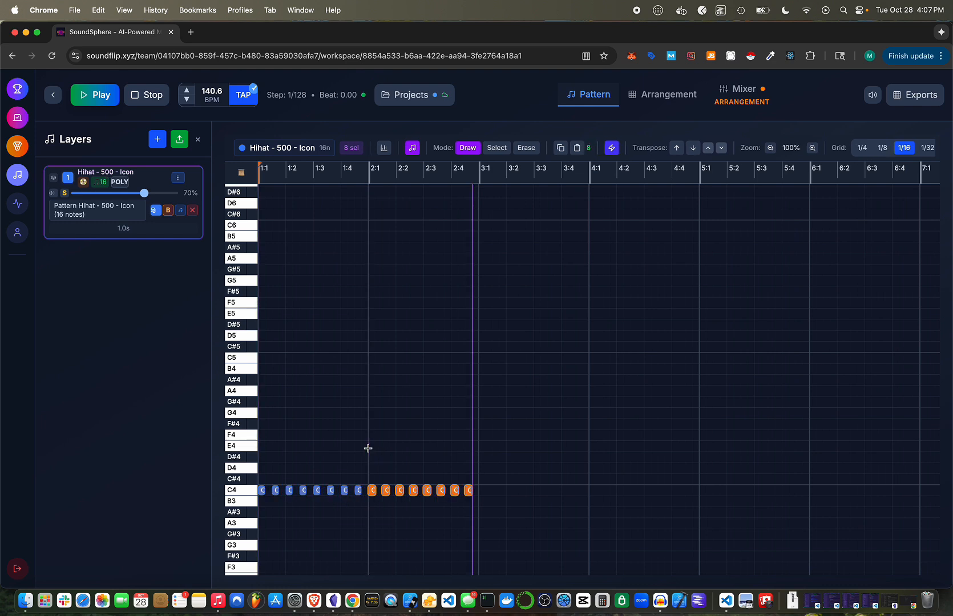
key(super+a)
key(super+c)
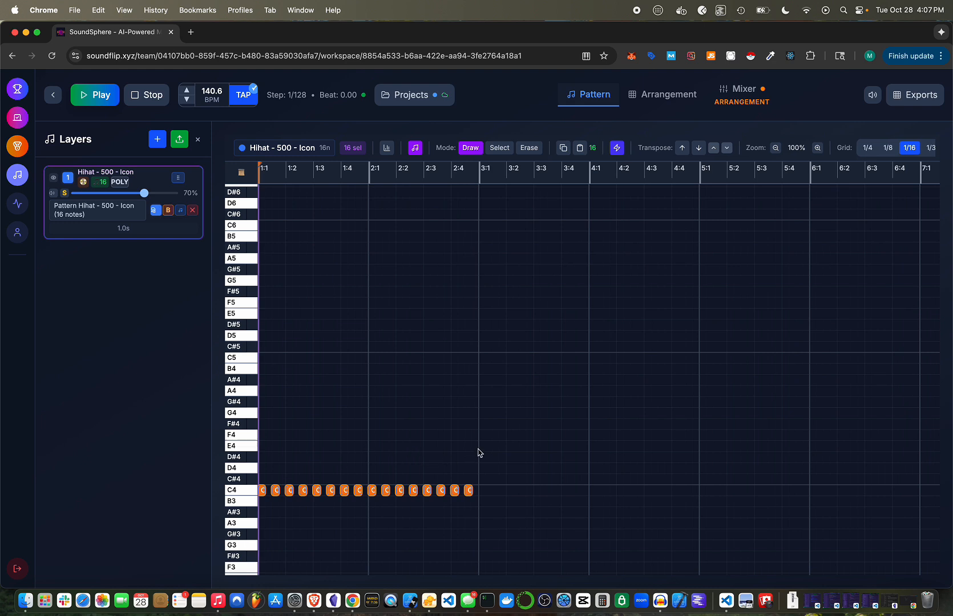
key(super+v)
key(super+a)
key(super+c)
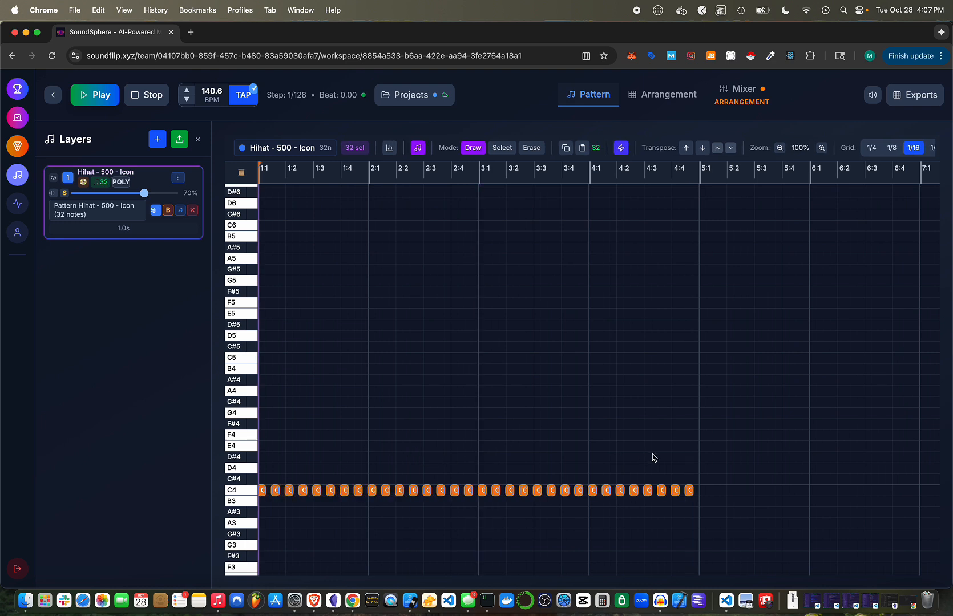
key(super+v)
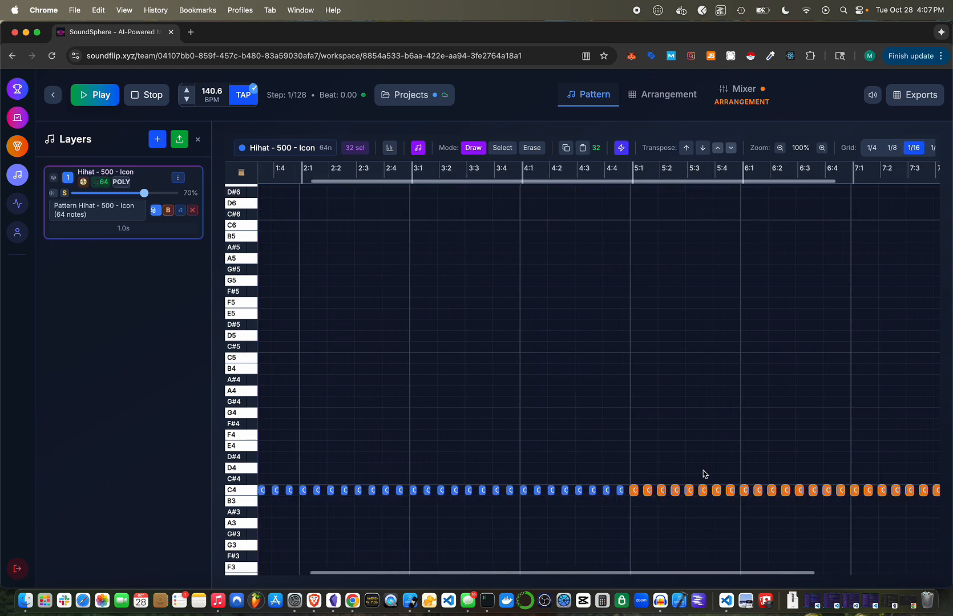
scroll(704, 474, right, 3)
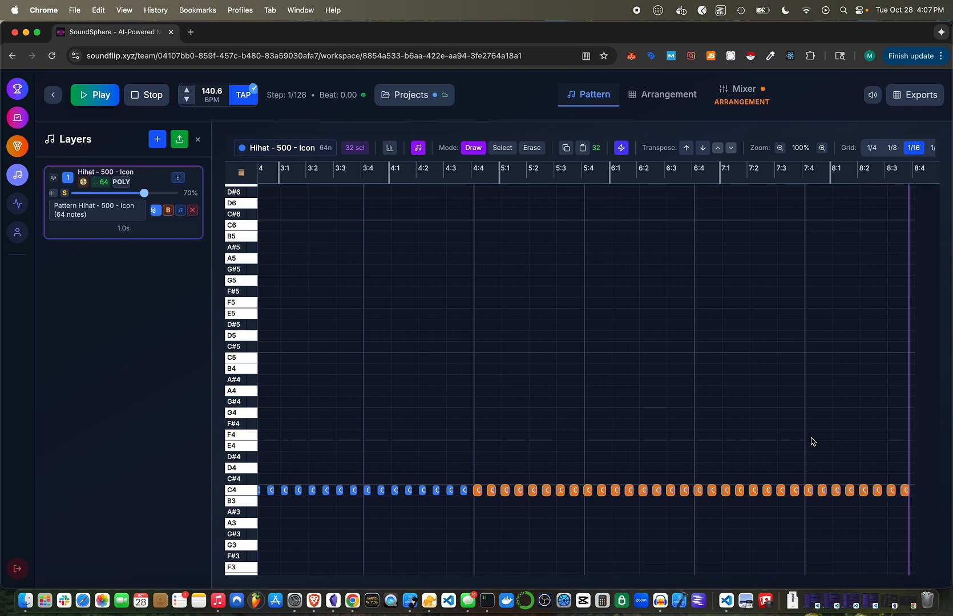
Step: Search the preset sounds for "snare" and preview Clap - Snarehat - Icon
click(158, 142)
click(98, 224)
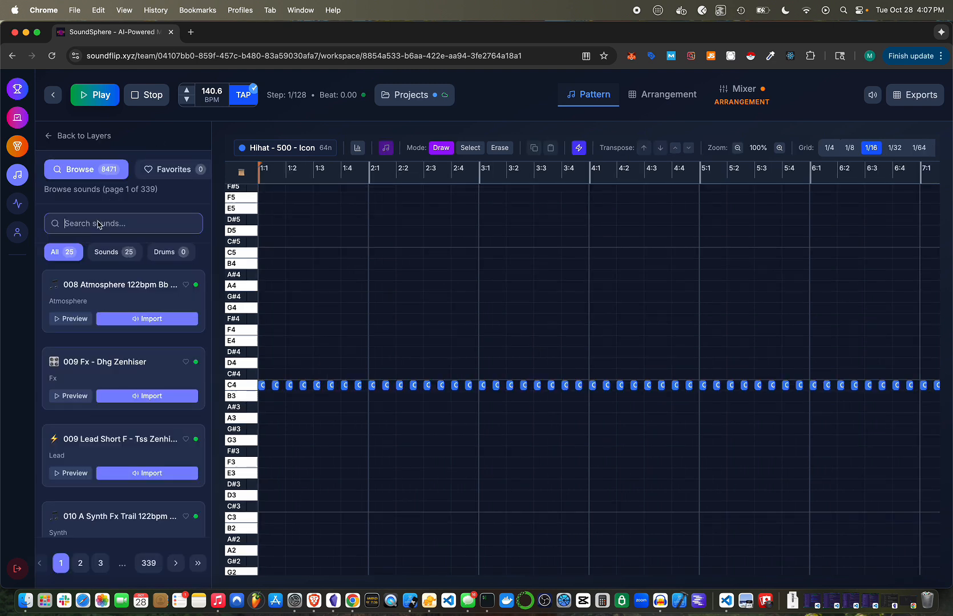
text(snare)
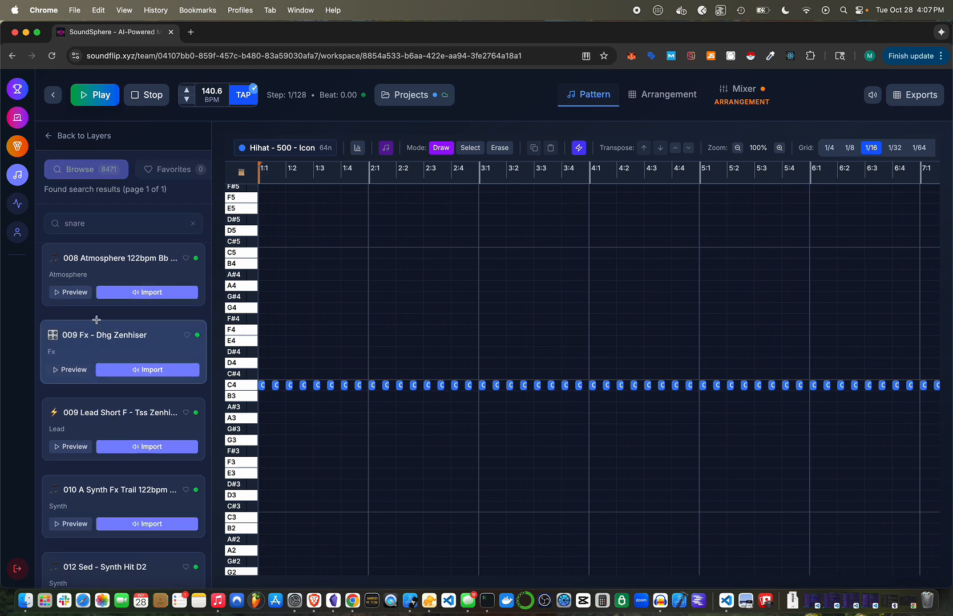
click(73, 371)
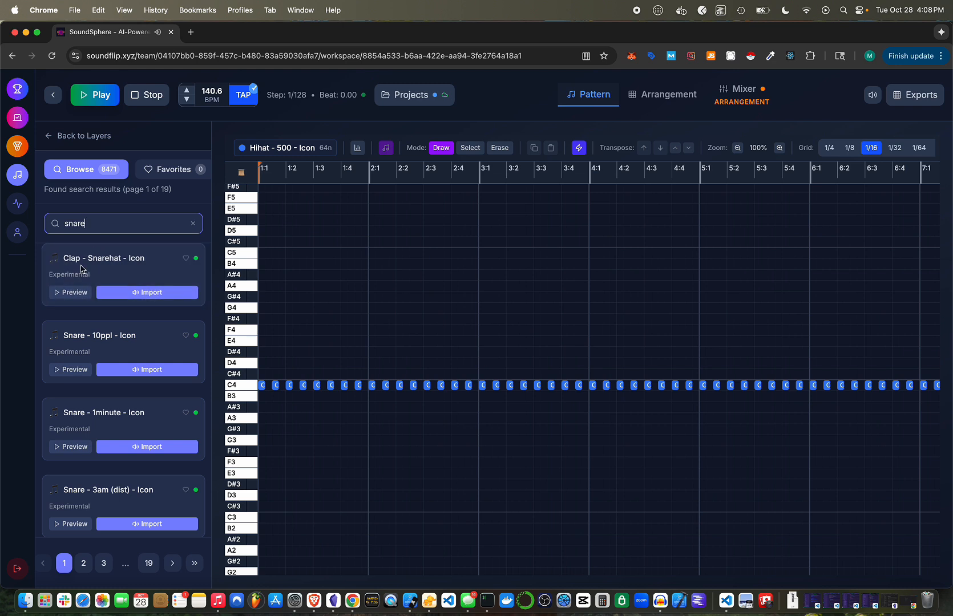
click(75, 294)
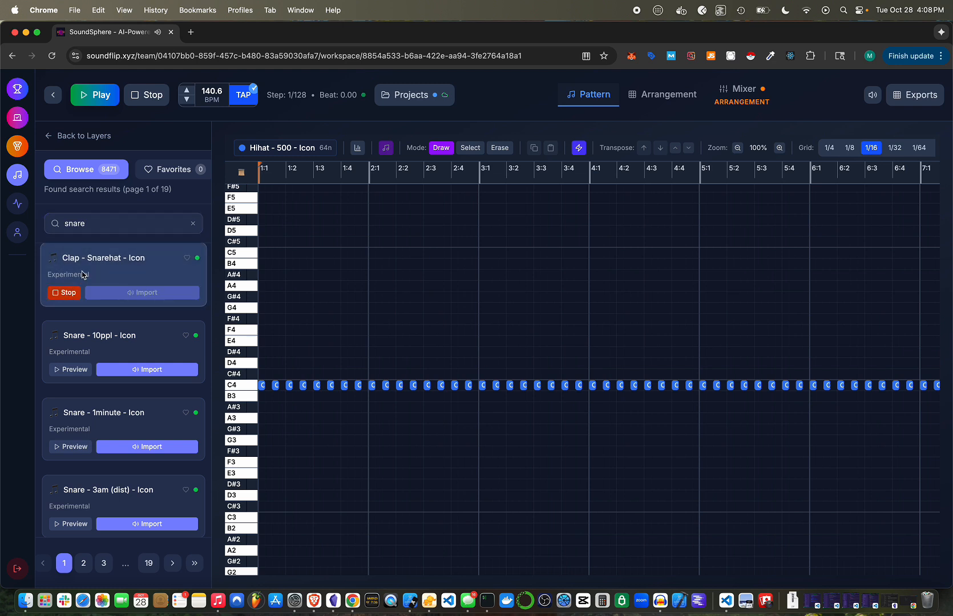
Step: Narrow the search to "snare icon", then preview and import the Snare - 10ppl - Icon sound as a new layer
click(108, 221)
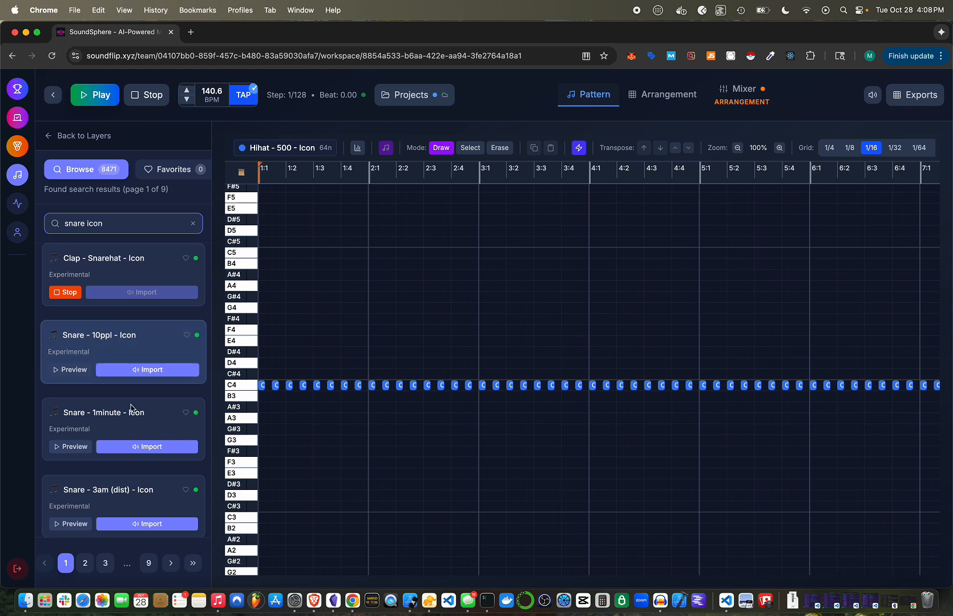
click(72, 373)
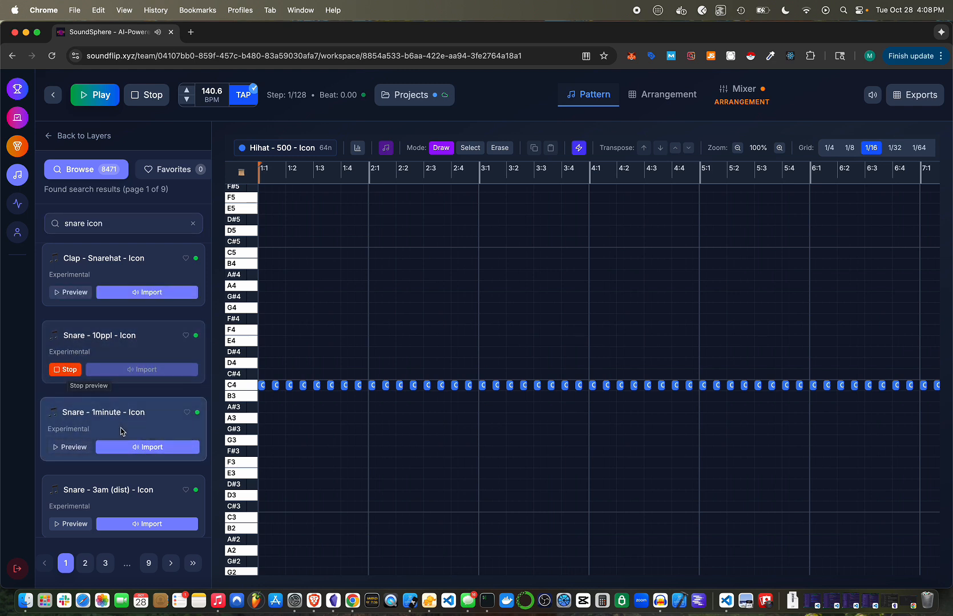
click(68, 371)
click(126, 368)
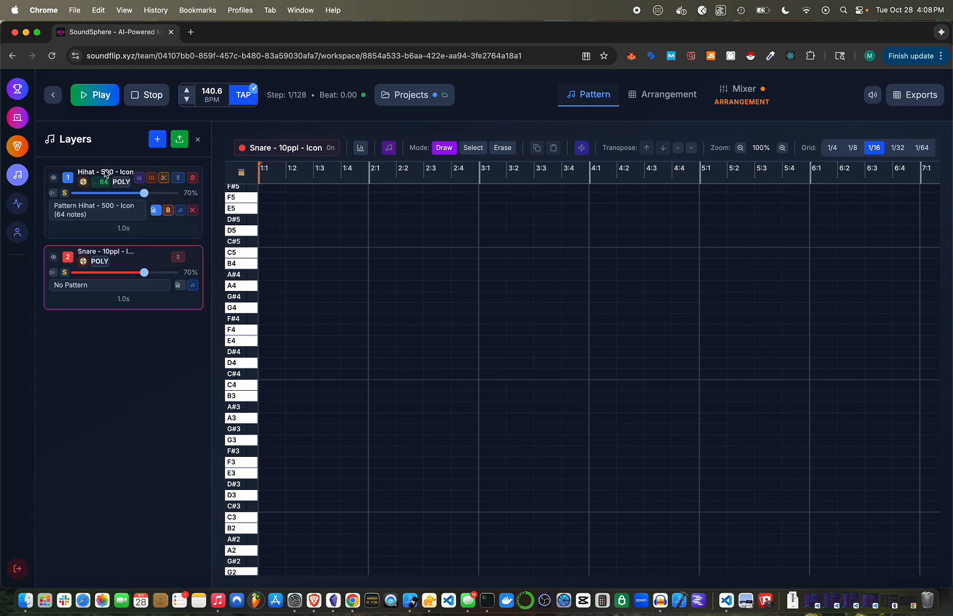
Step: On the snare layer, draw a C4 note on beat 3 of each of the eight bars and play the pattern back
click(105, 174)
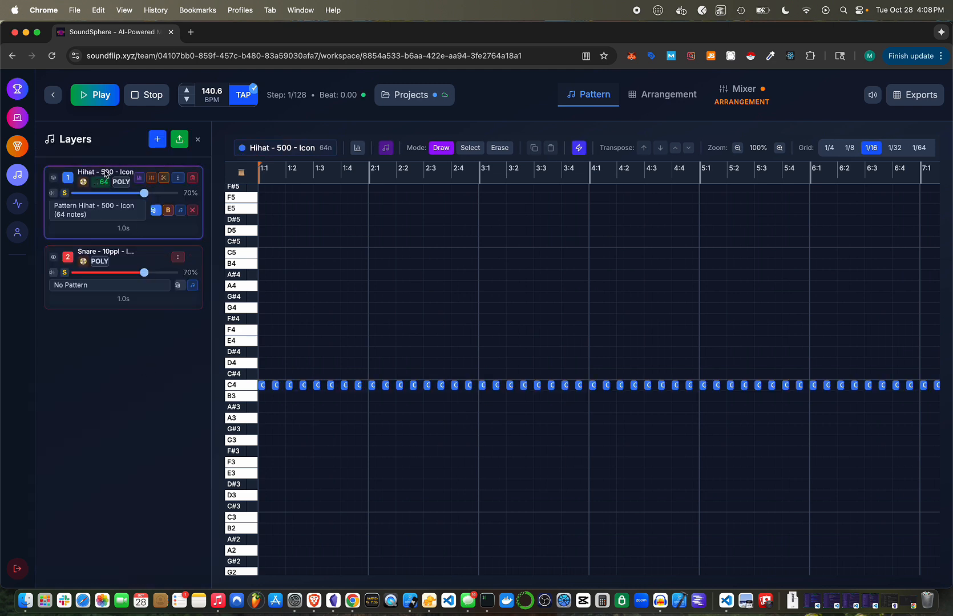
click(103, 256)
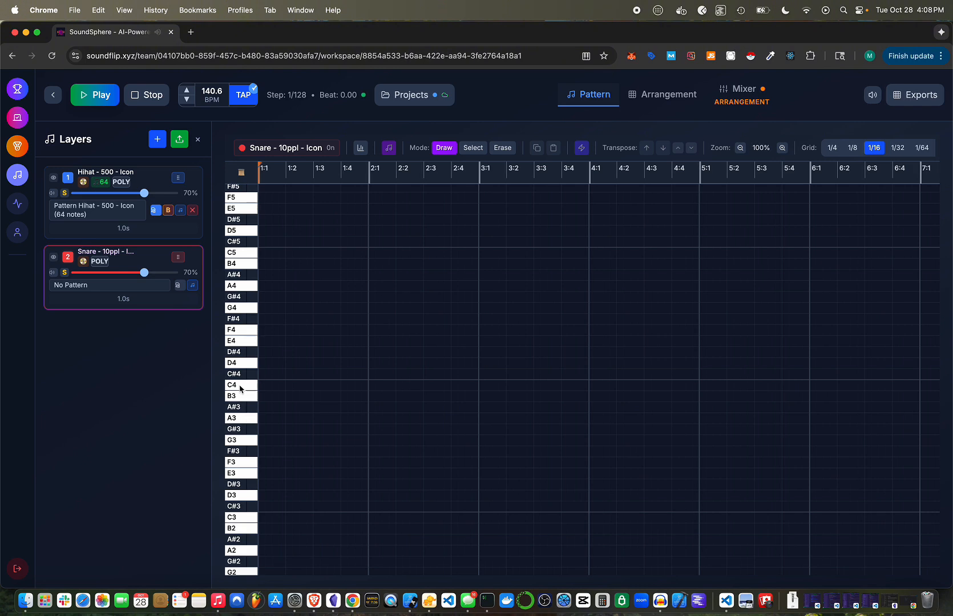
click(316, 385)
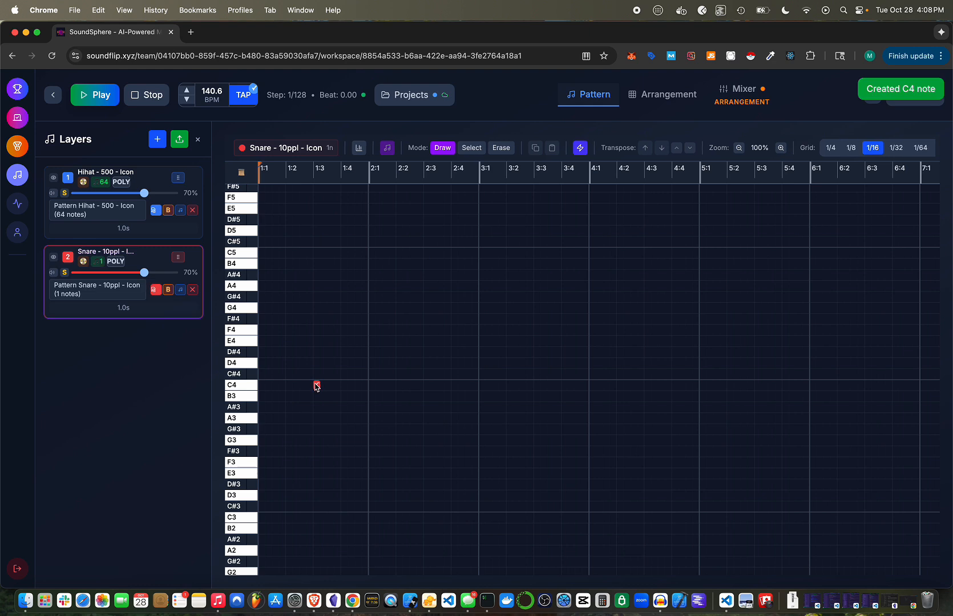
click(425, 385)
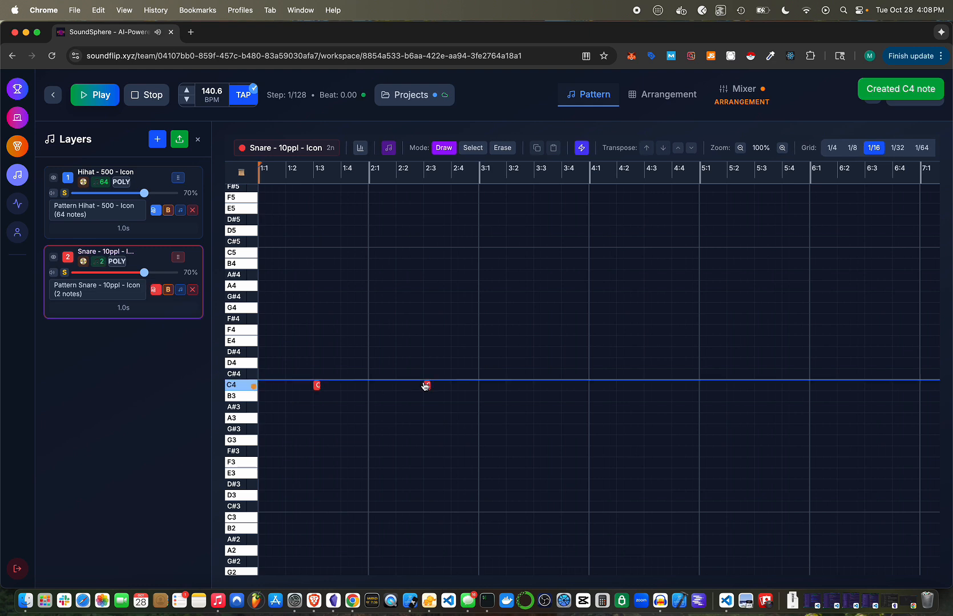
click(537, 385)
click(646, 388)
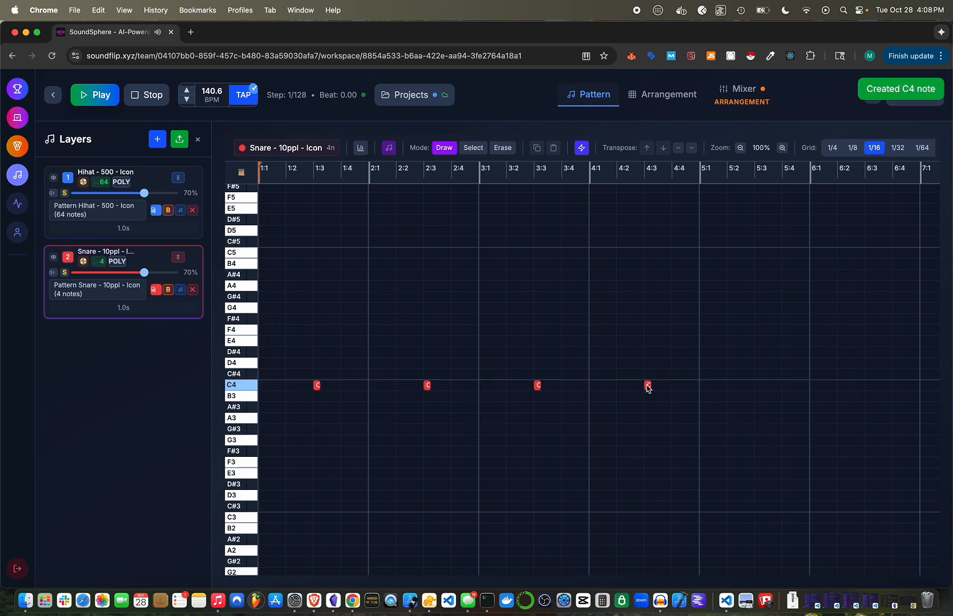
click(754, 386)
scroll(754, 383, right, 2)
scroll(754, 382, right, 1)
click(748, 385)
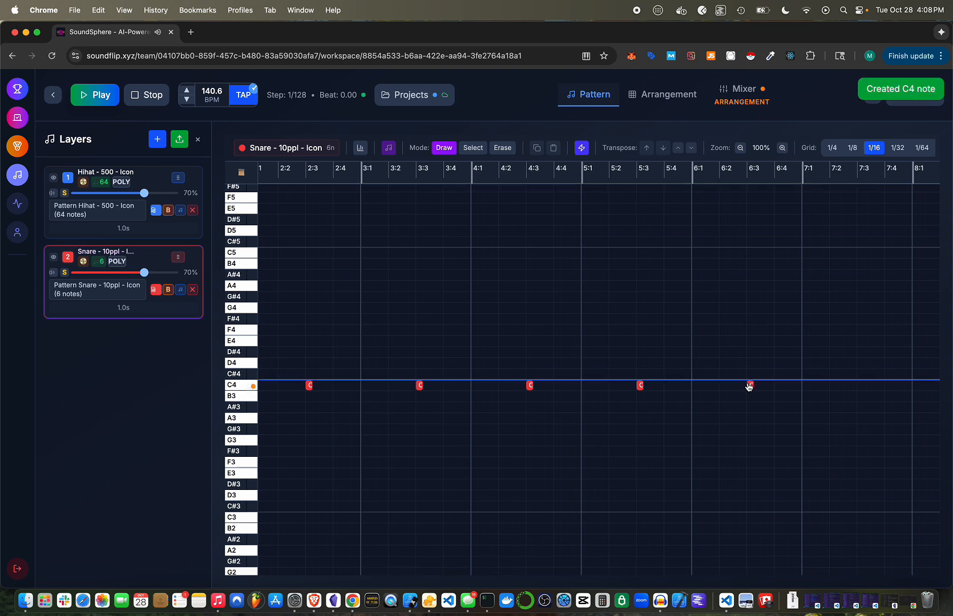
scroll(749, 385, right, 2)
click(779, 388)
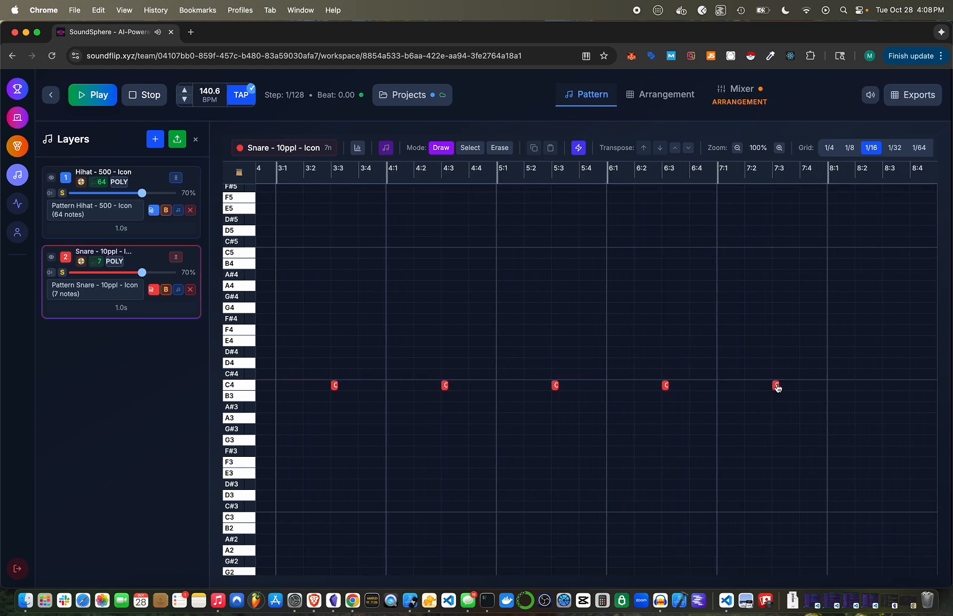
click(887, 384)
scroll(703, 371, left, 5)
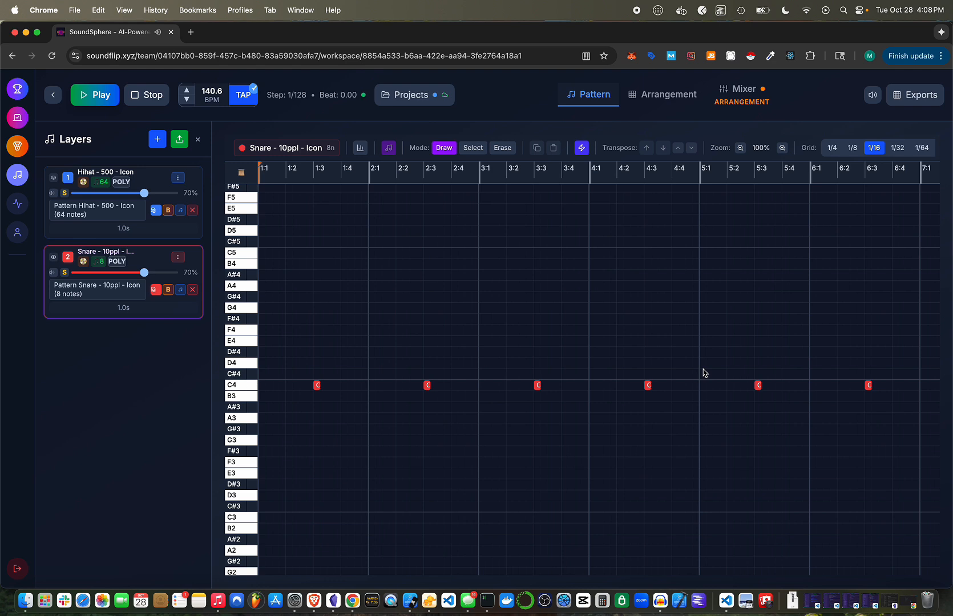
click(98, 96)
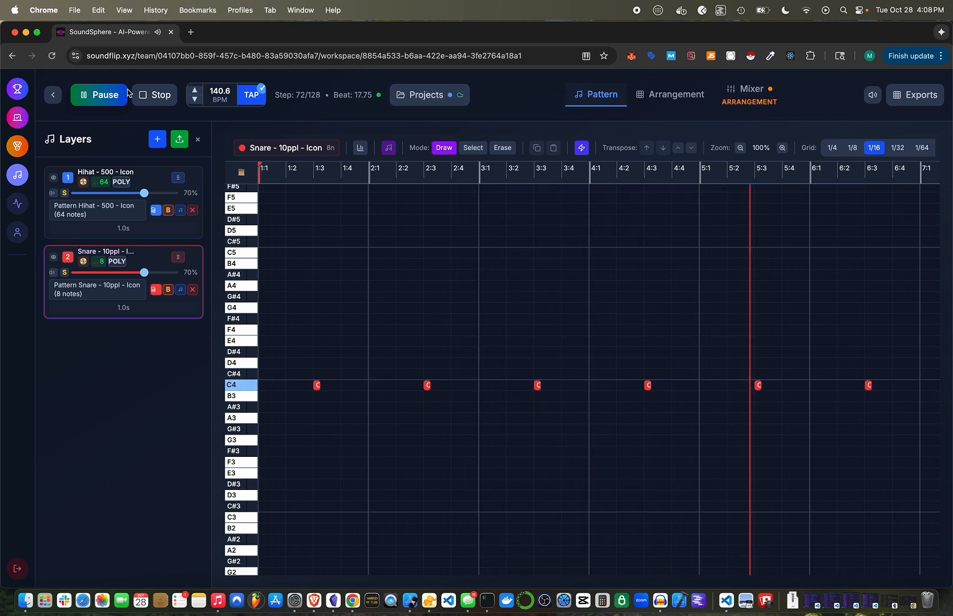
click(149, 94)
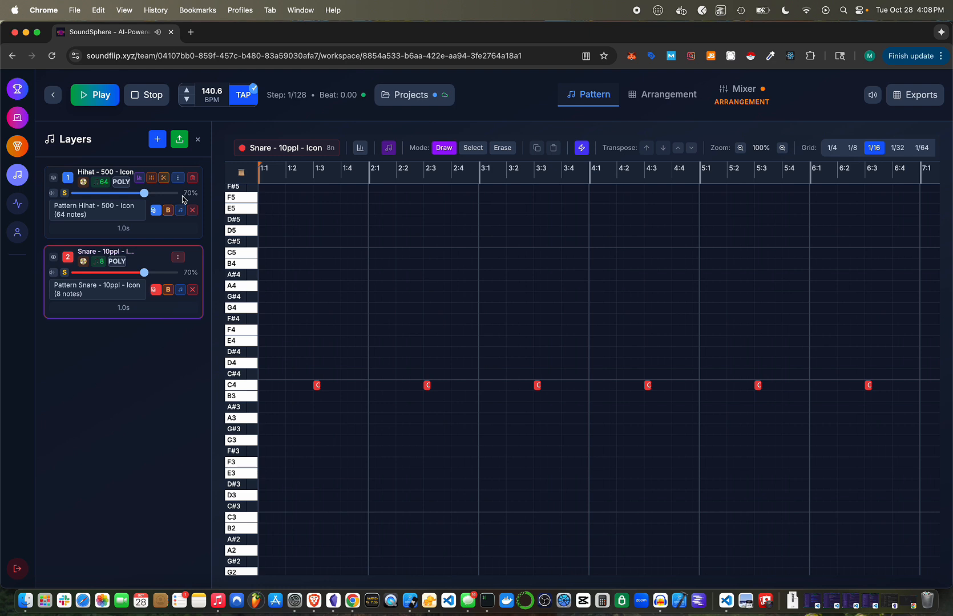
Step: Search the preset sounds for "808 icon", then preview 808 - Addakick - Icon and import it as a new layer
click(158, 138)
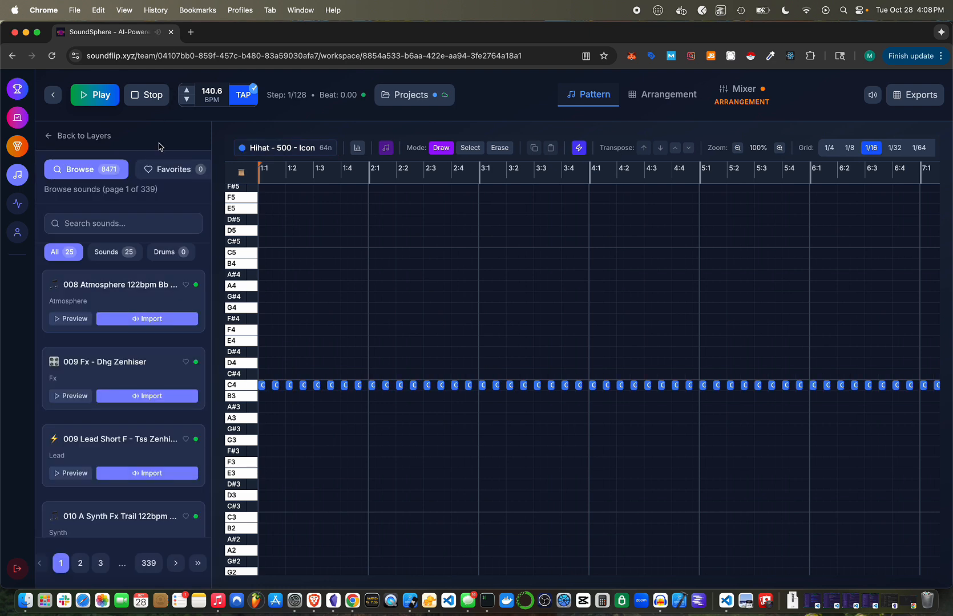
click(96, 226)
text(808)
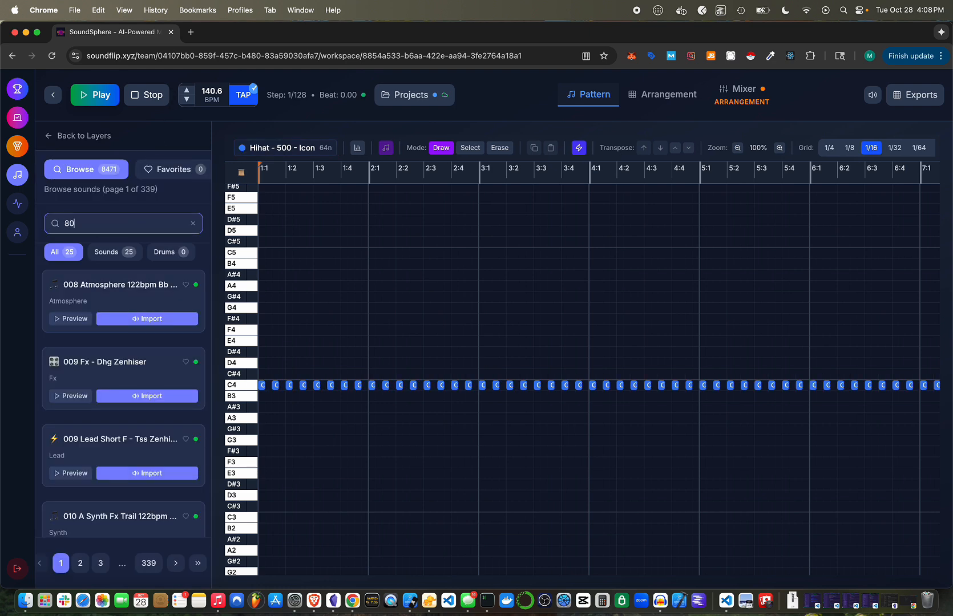
click(88, 231)
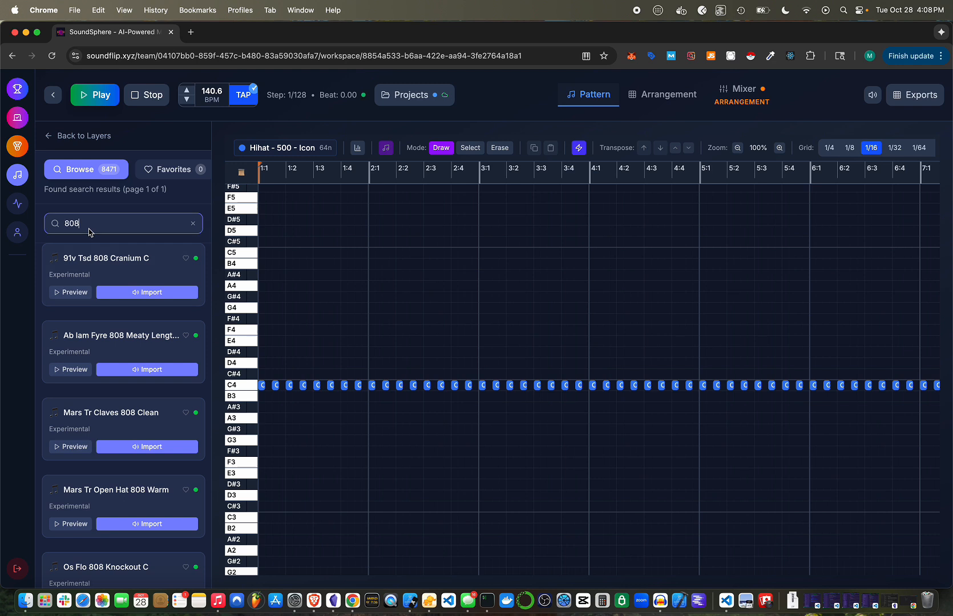
text(icon)
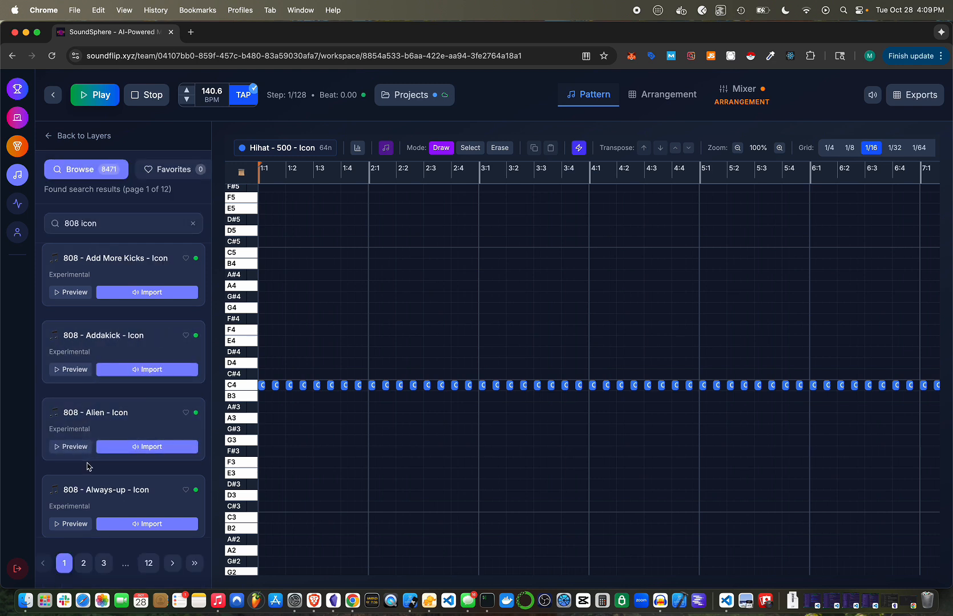
click(67, 369)
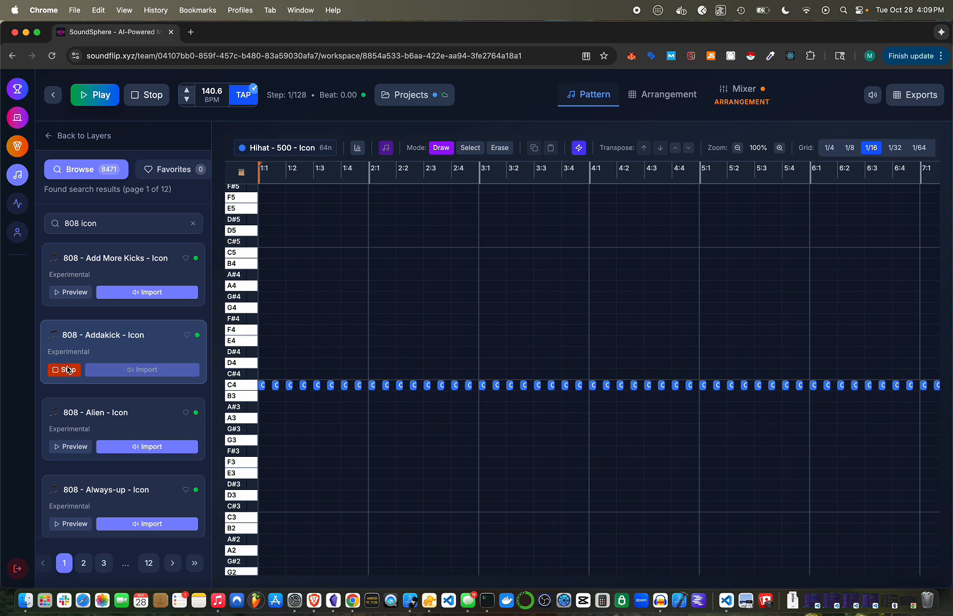
click(67, 369)
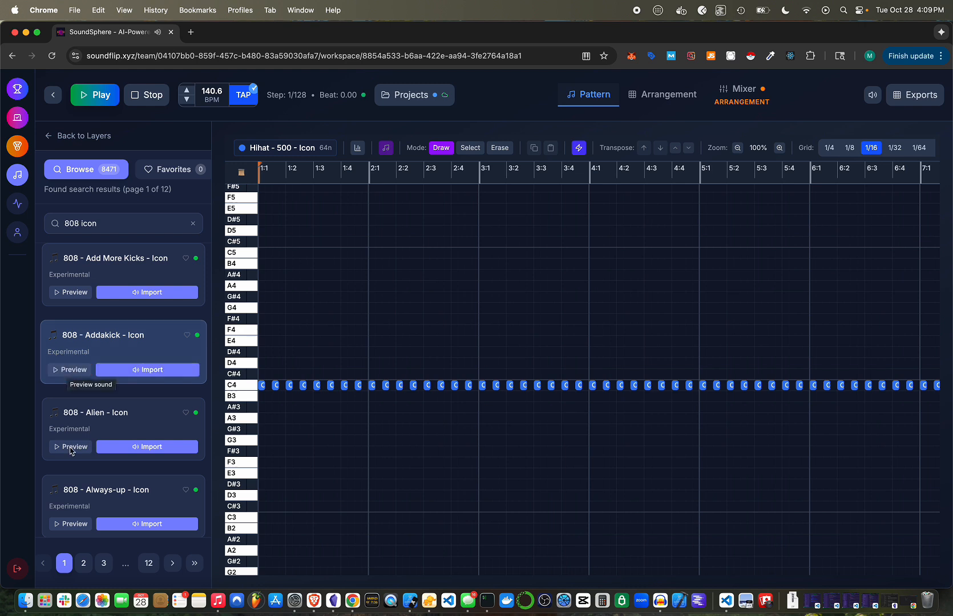
click(126, 371)
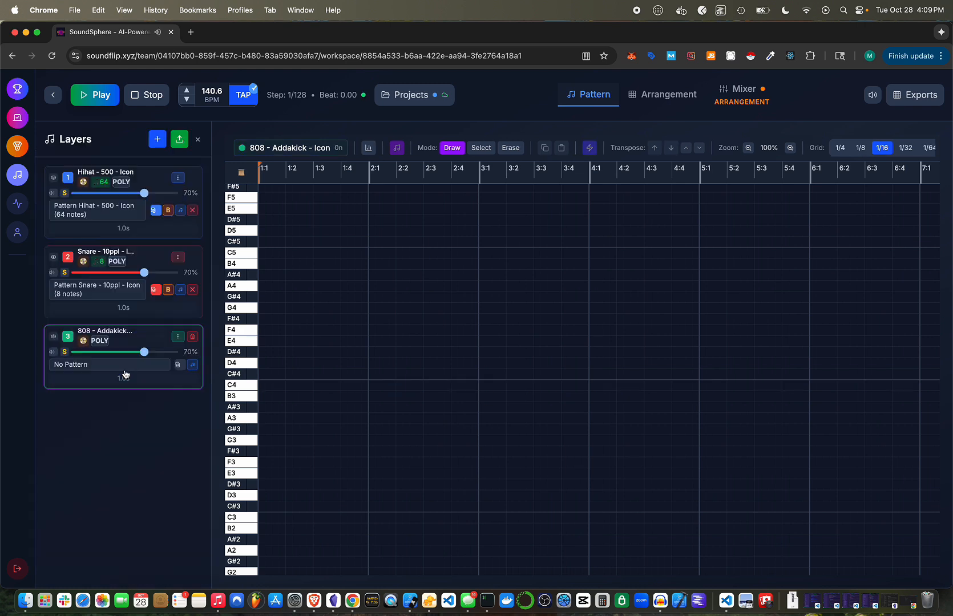
Step: On the 808 layer, draw a C4 note at 1:1, stretch it to two beats and play the pattern back
click(263, 385)
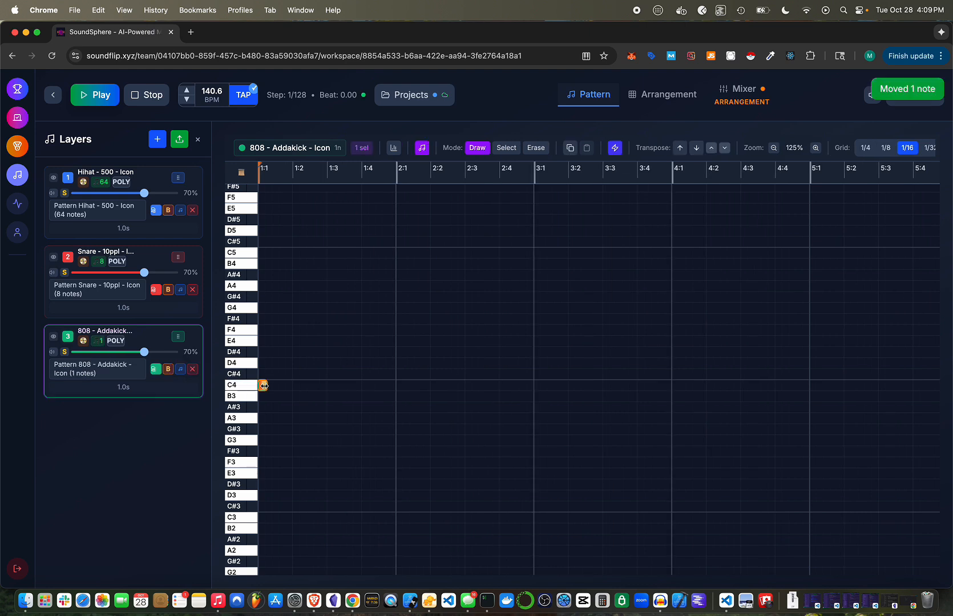
mouse_move(324, 386)
mouse_down()
mouse_move(333, 387)
mouse_move(325, 385)
mouse_up()
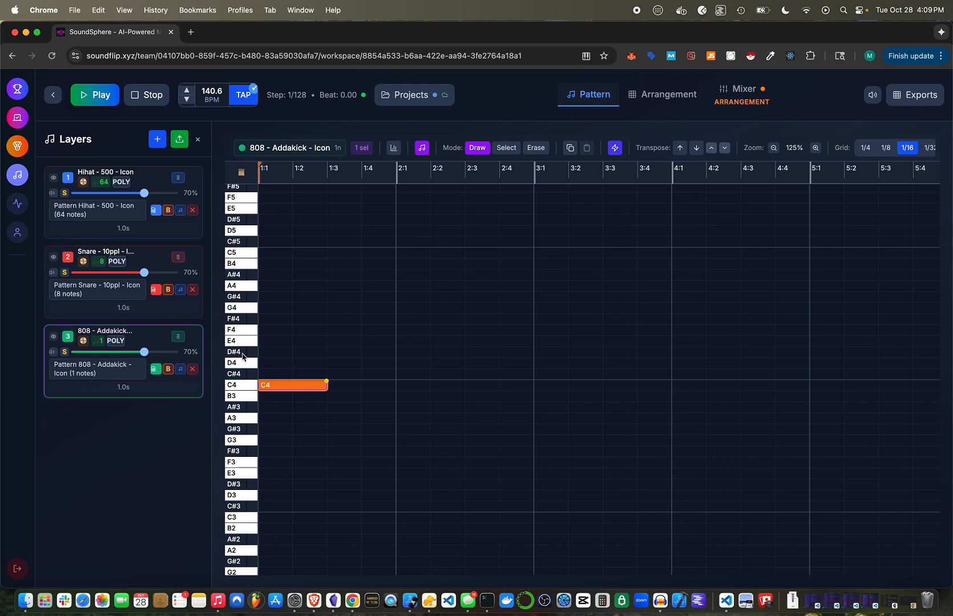
click(99, 95)
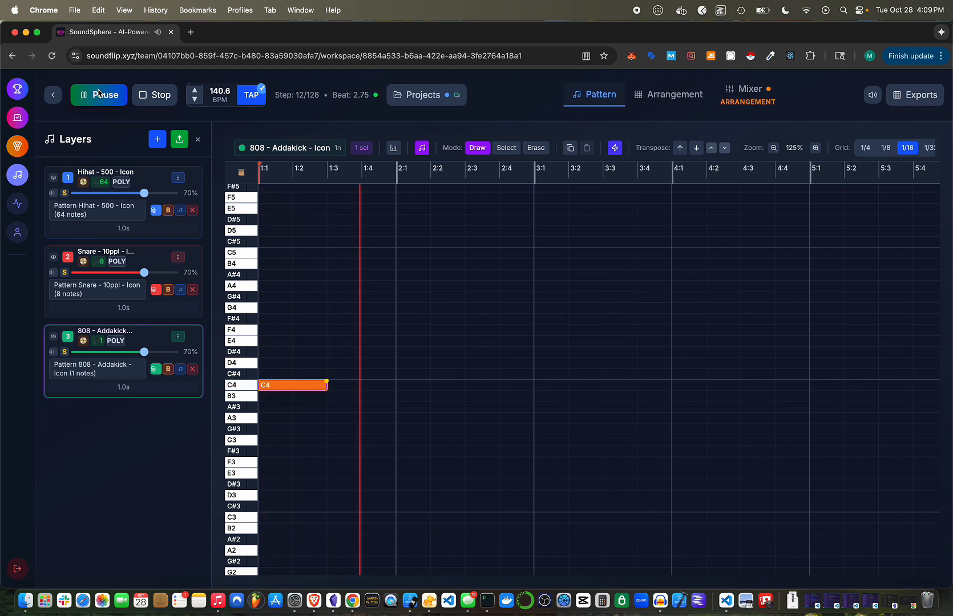
click(98, 96)
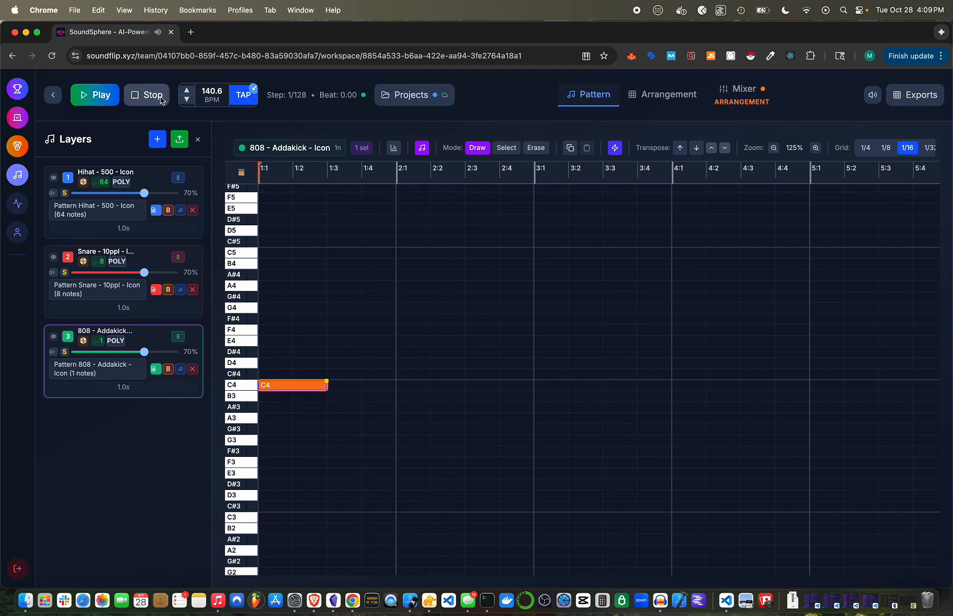
click(97, 96)
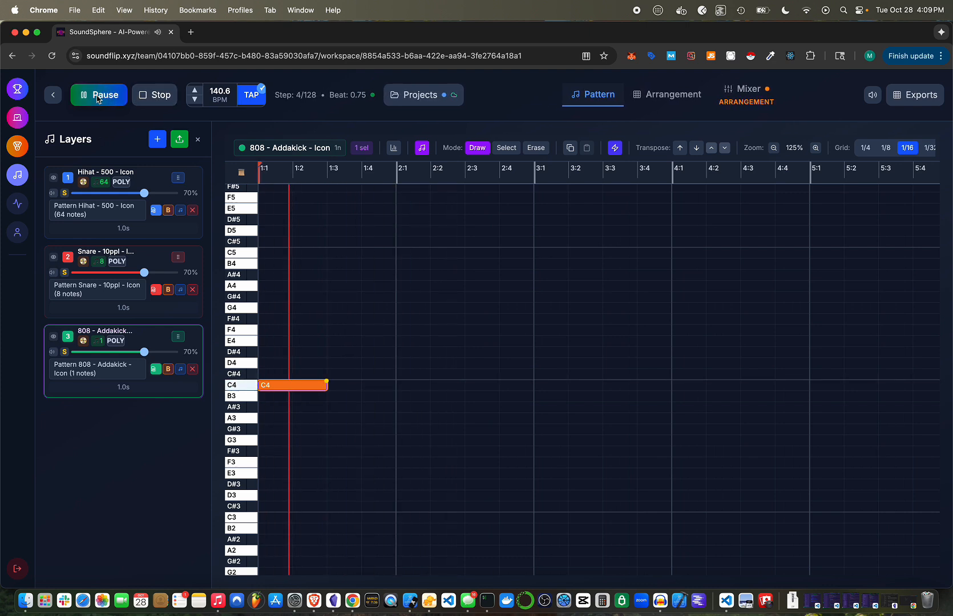
click(167, 99)
Step: Add a second C4 note at 1:4 on the 808 layer, extend it to 2:3 and play the pattern back
click(365, 386)
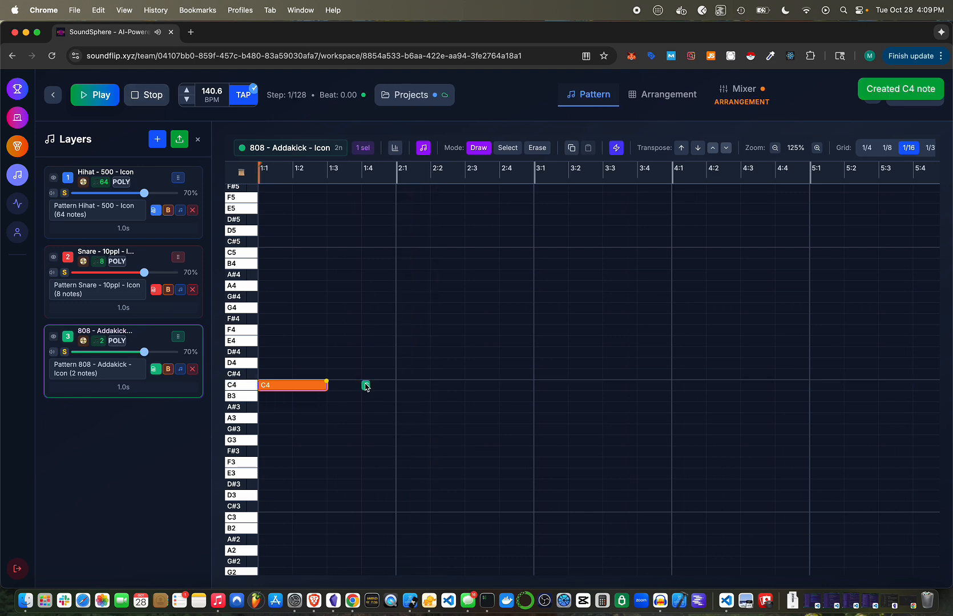
drag(369, 386, 465, 388)
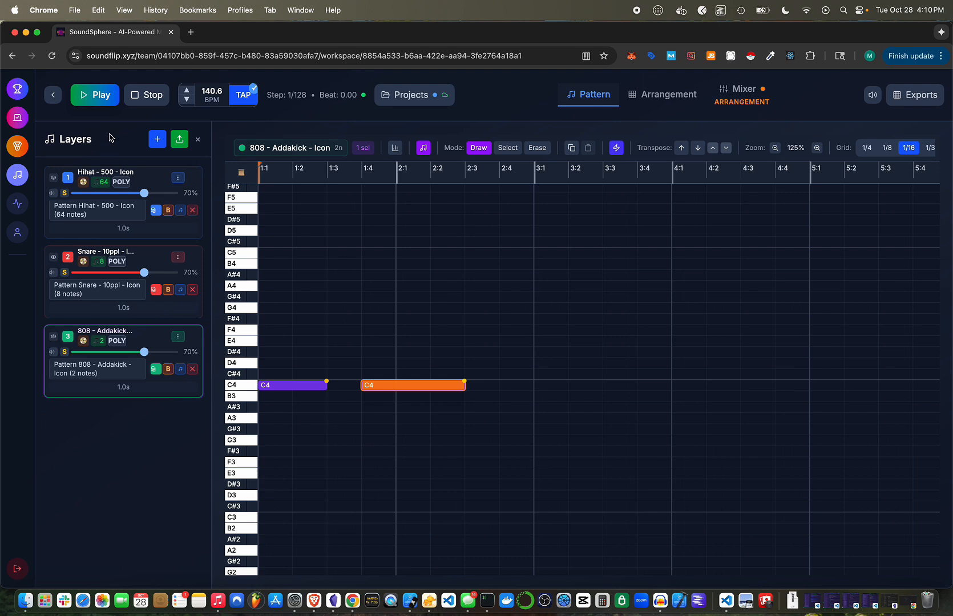
click(83, 96)
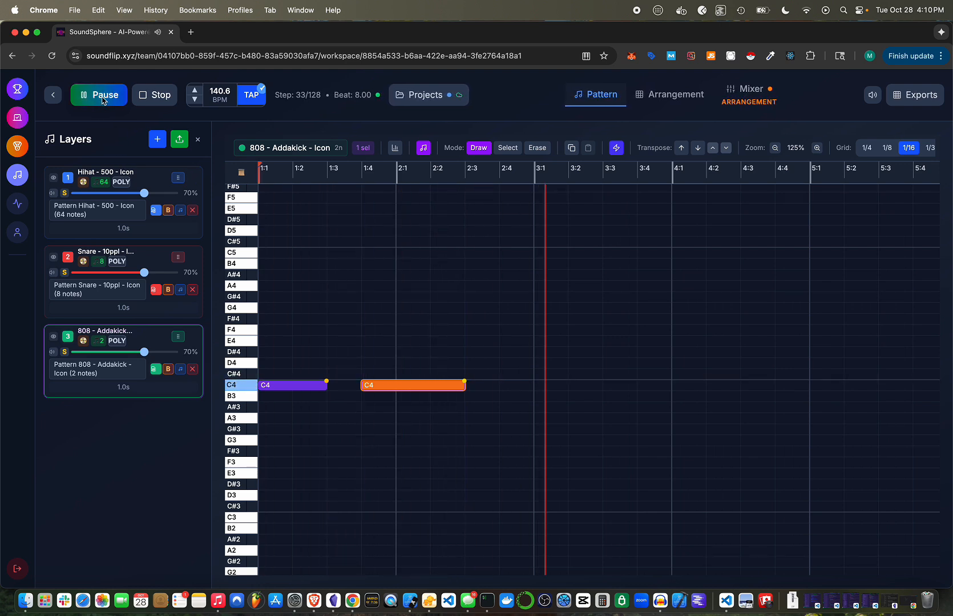
click(83, 95)
Step: Copy both 808 notes, paste them at the start of bar 3 and listen to the result
key(super+a)
key(super+c)
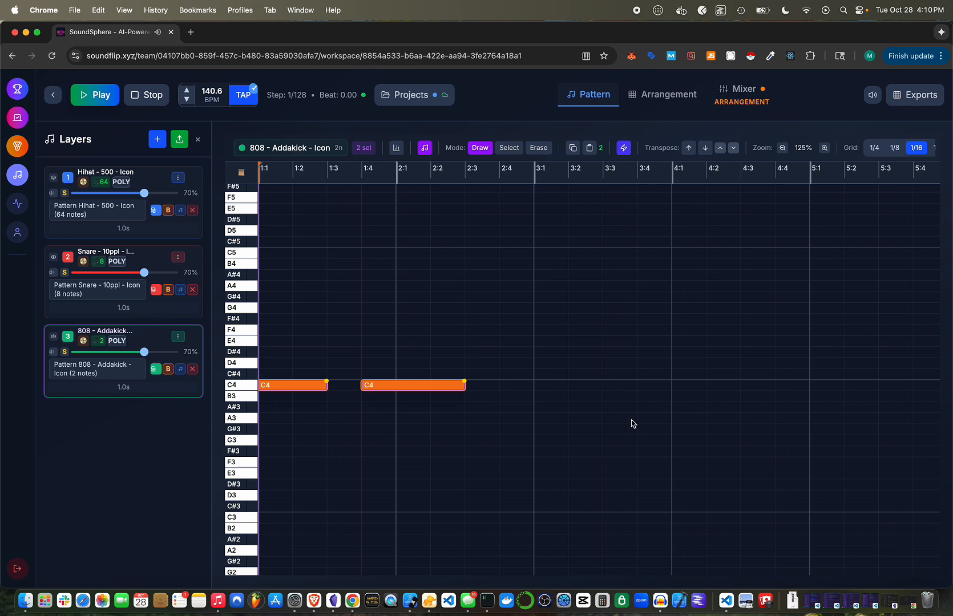
click(534, 386)
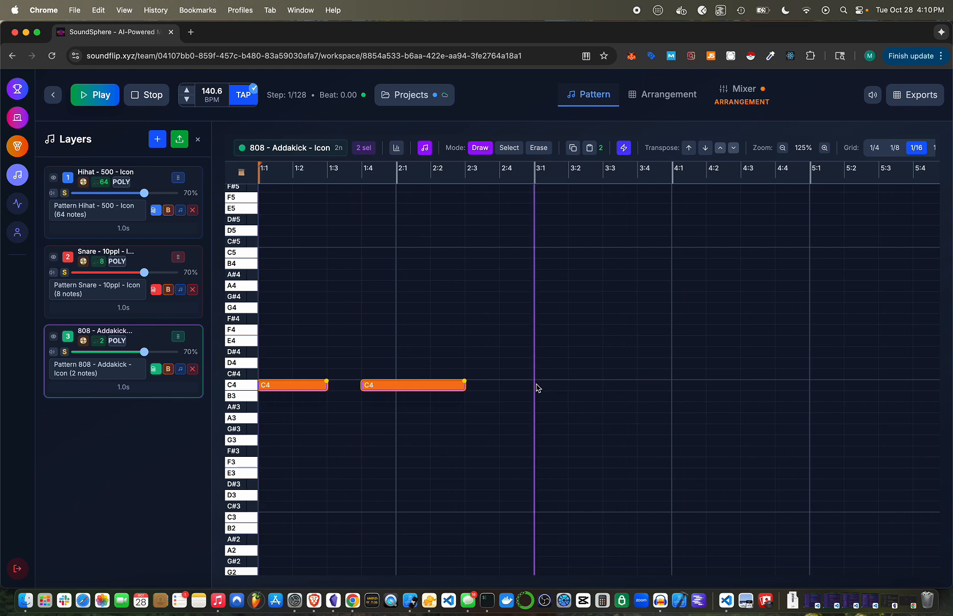
key(super+v)
key(Escape)
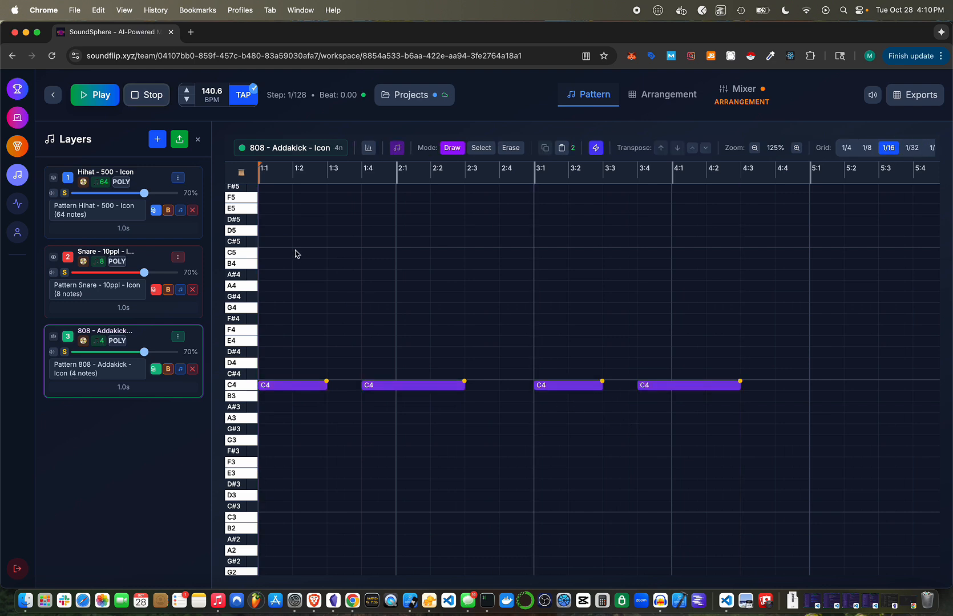
click(108, 98)
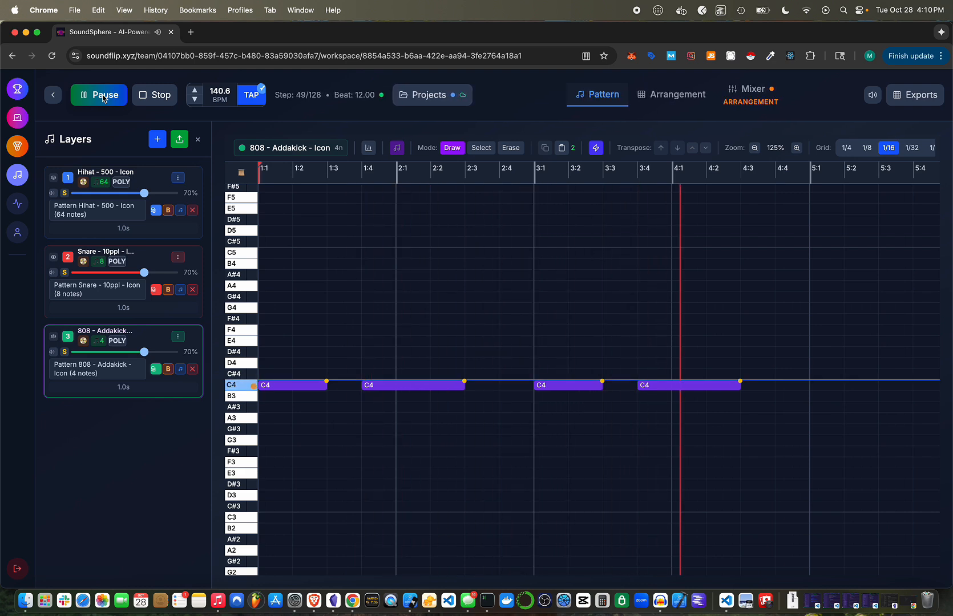
click(158, 95)
Step: Copy all four 808 notes, paste them from bar 5 to complete the eight bars, and play the beat back
key(ctrl+a)
key(ctrl+c)
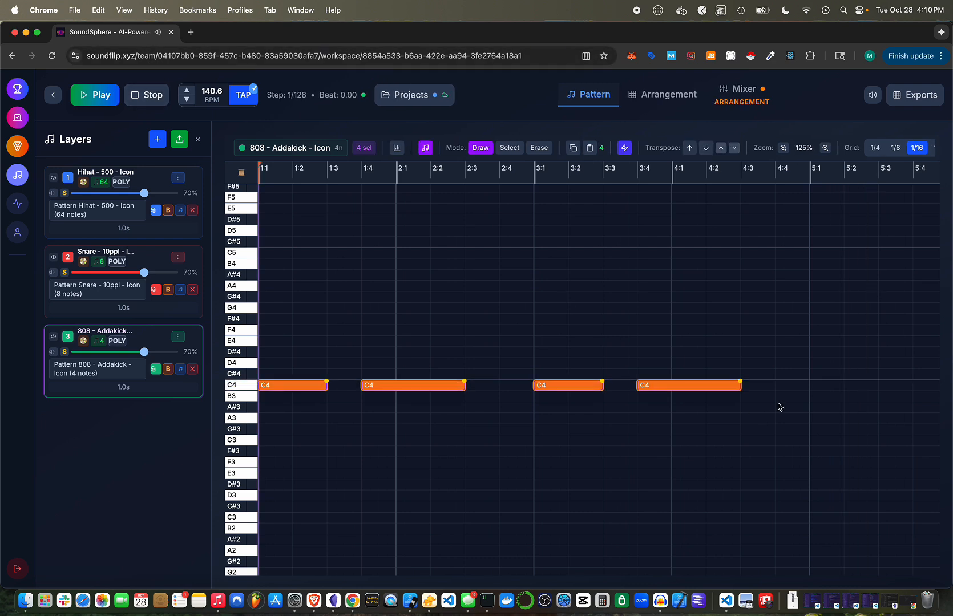
key(ctrl+v)
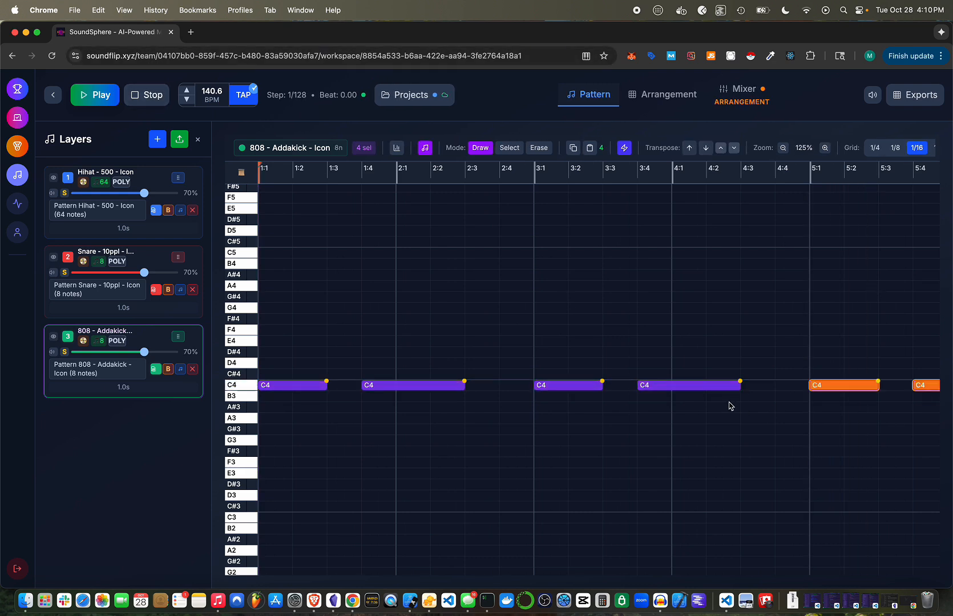
key(Escape)
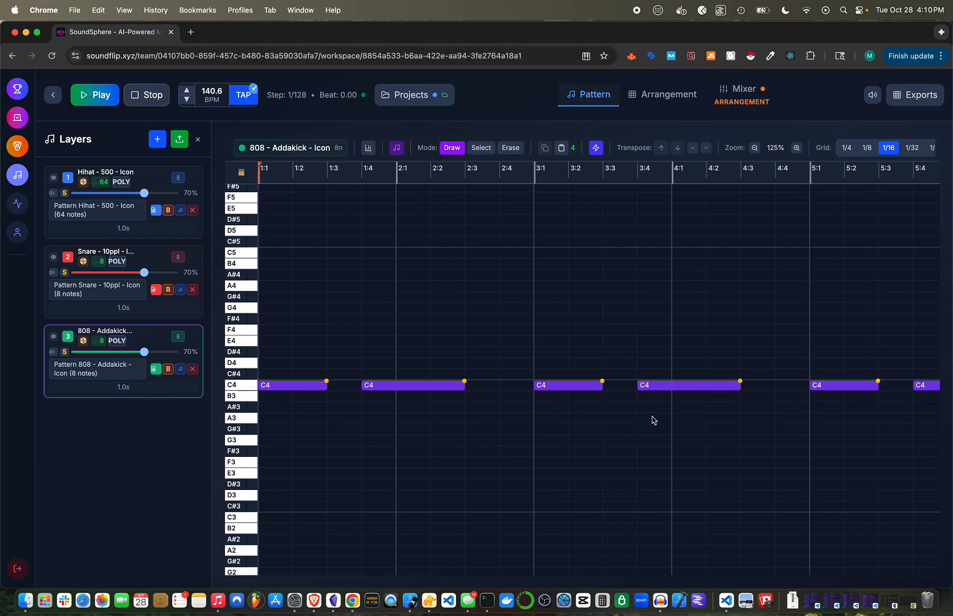
click(754, 148)
scroll(485, 350, right, 5)
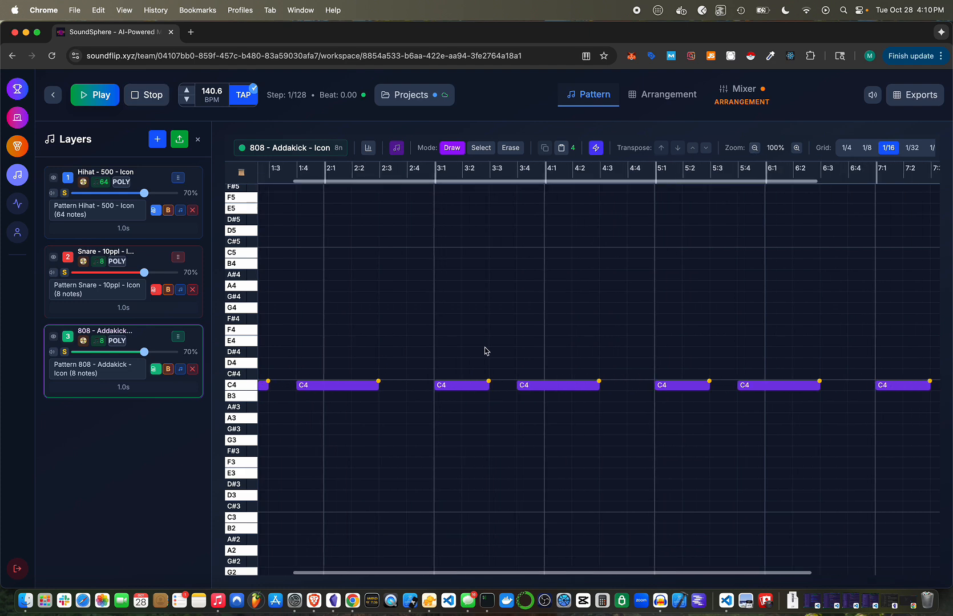
scroll(484, 350, left, 5)
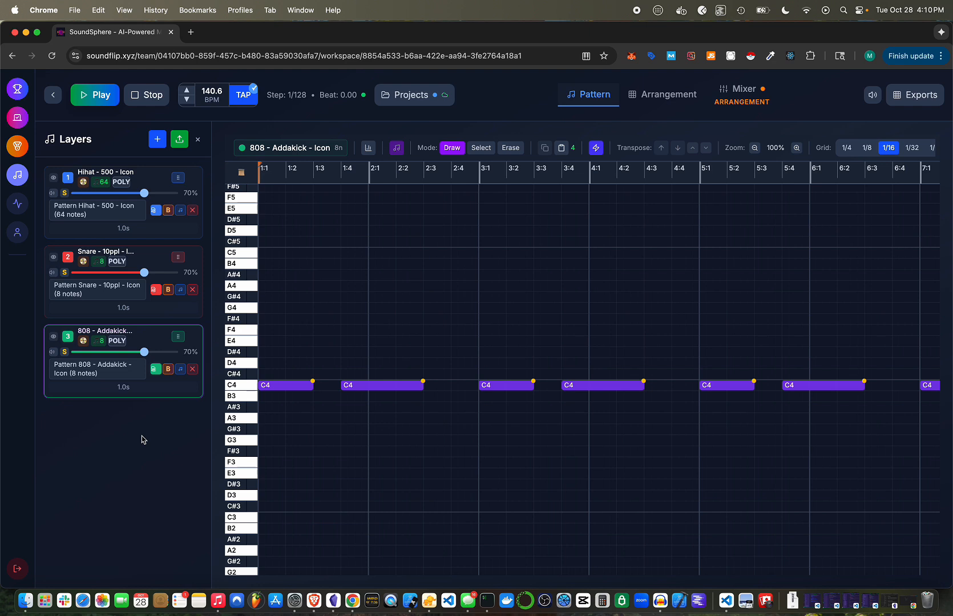
click(95, 98)
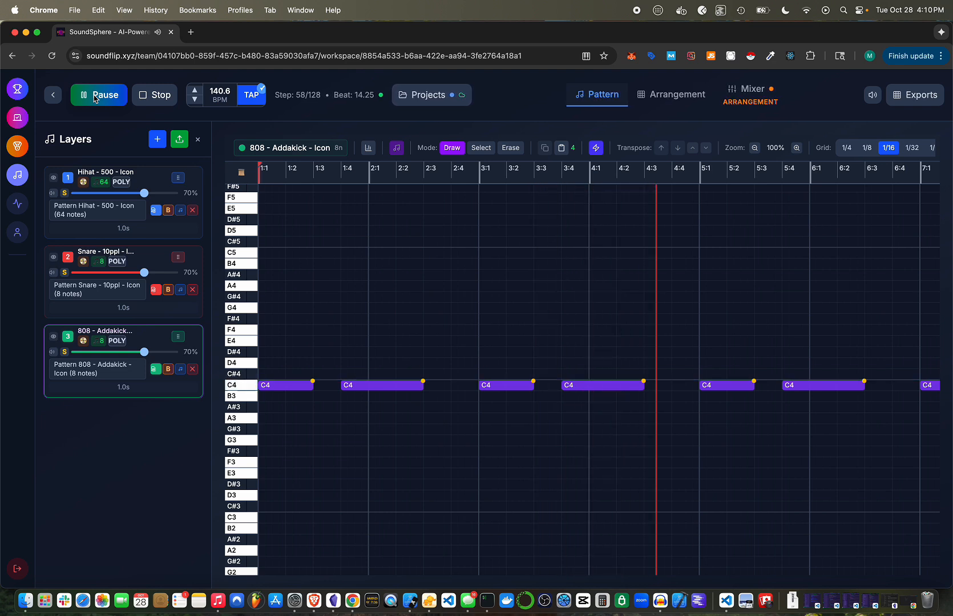
click(162, 95)
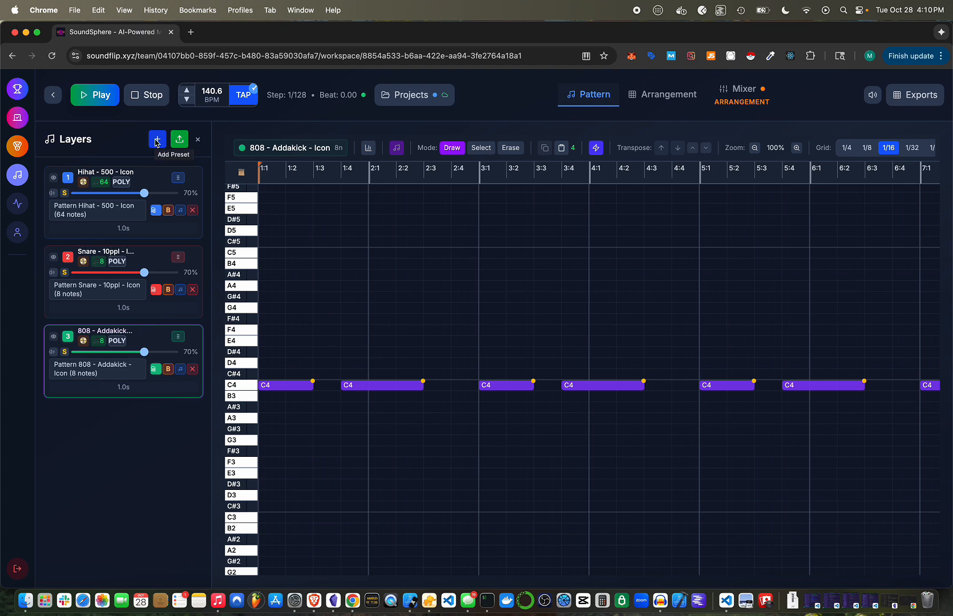
Step: Search the preset sounds for "piano" and preview the Ab Ti5 Dabow 130 Piano sound
click(156, 141)
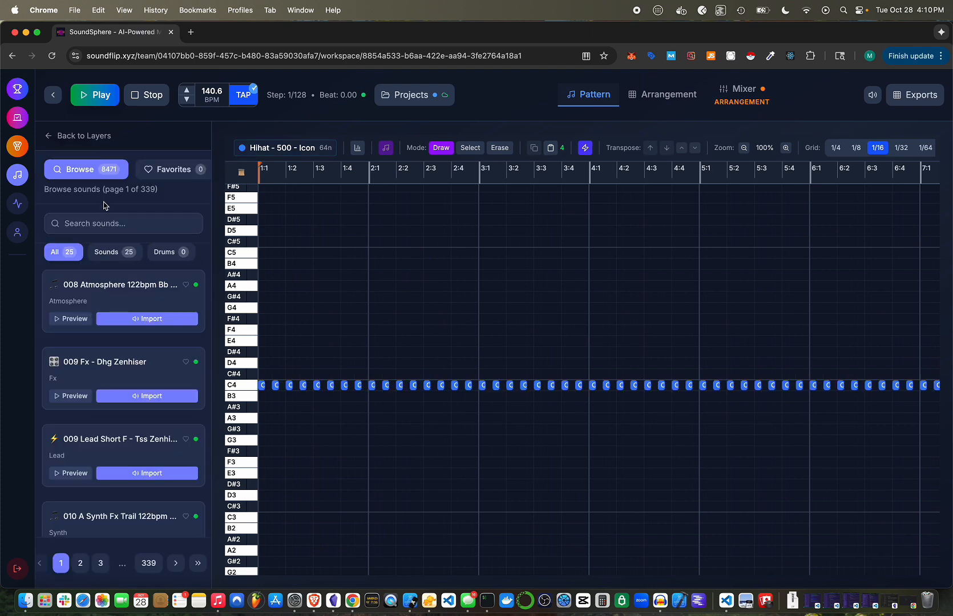
click(103, 226)
text(piao)
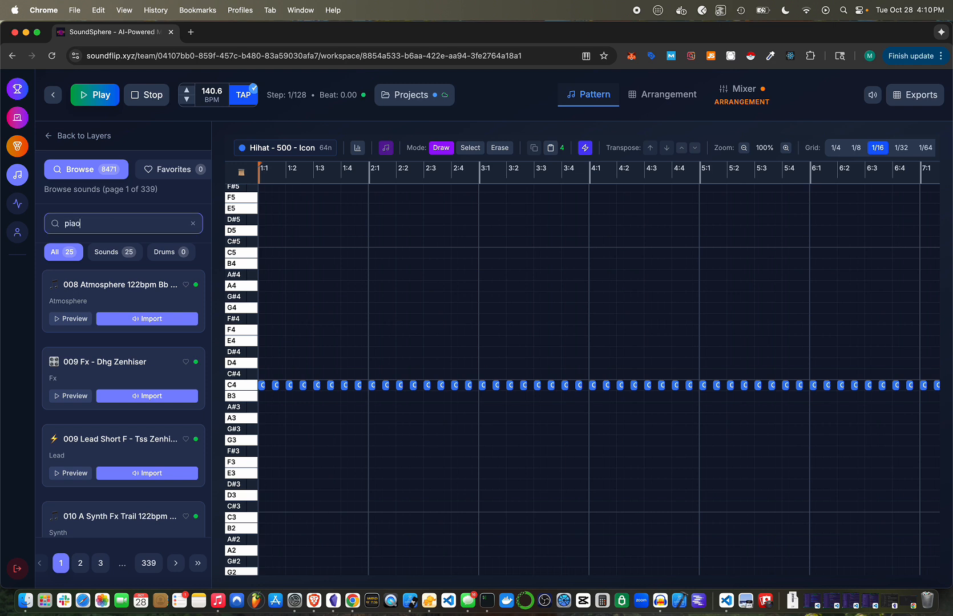
text(n)
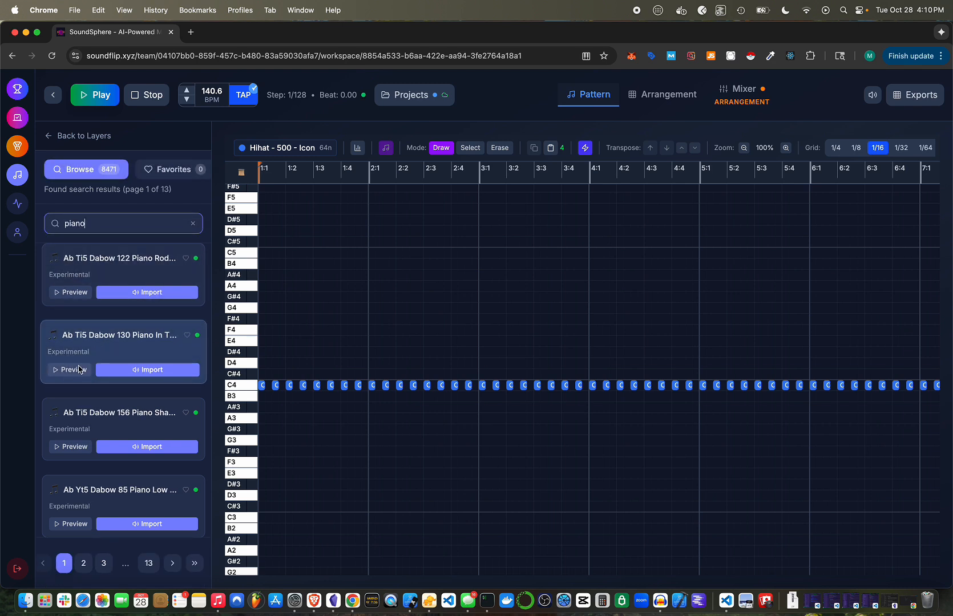
click(67, 370)
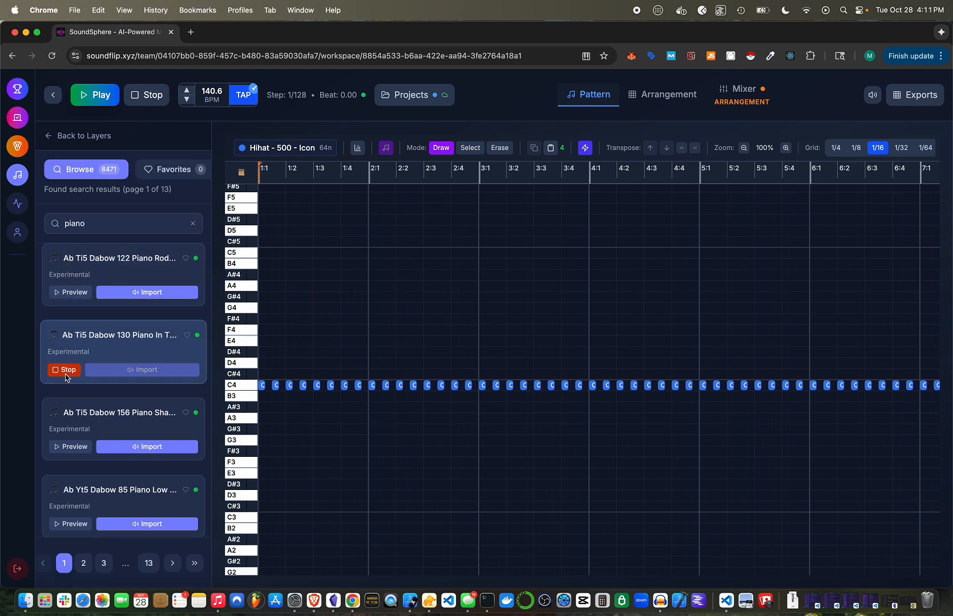
click(65, 371)
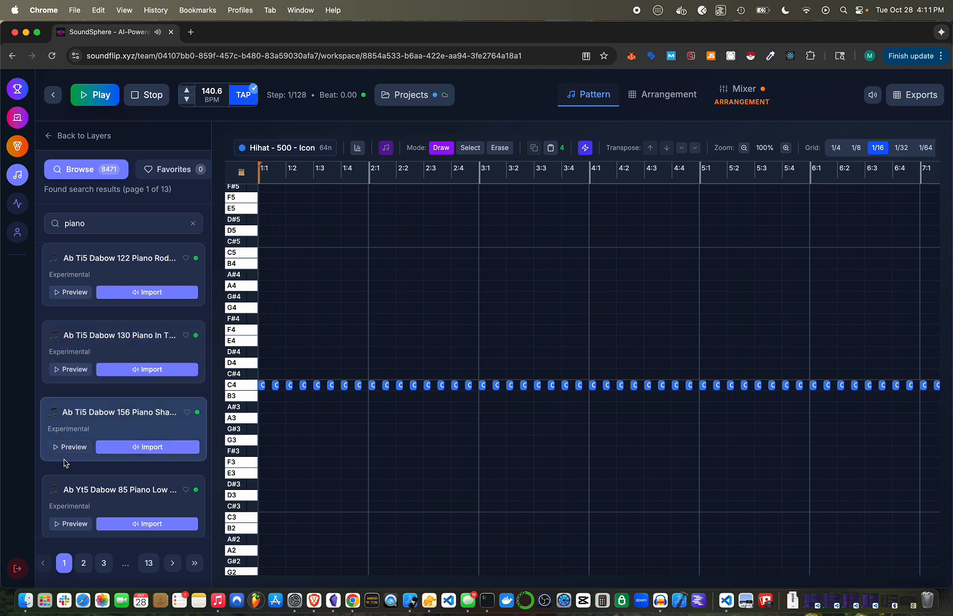
Step: Preview the Ab Ti5 Dabow 156 Piano and Ab Yt5 Dabow 85 Piano Low sounds, replaying the 156 one for comparison
click(65, 448)
scroll(65, 450, down, 1)
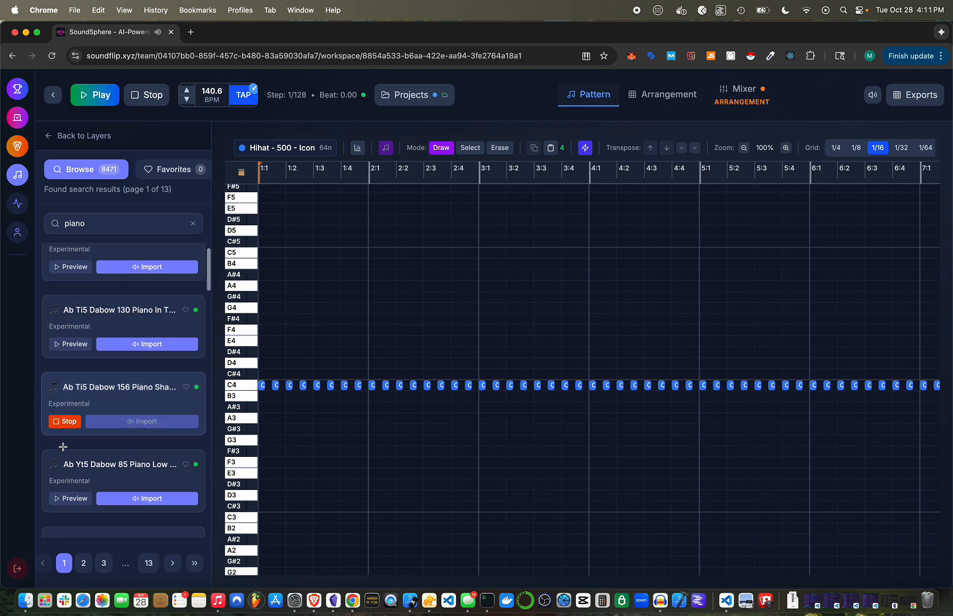
click(66, 425)
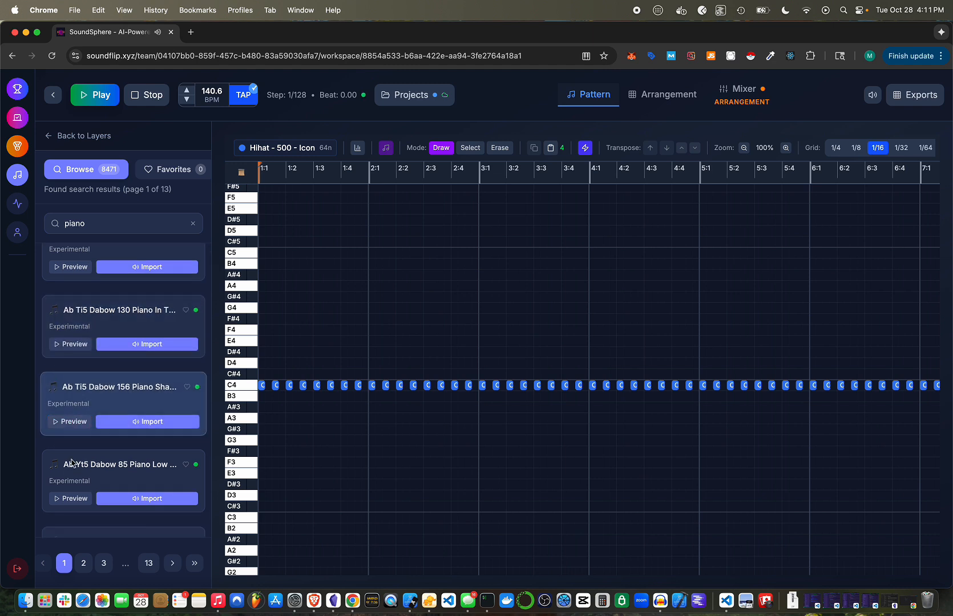
scroll(67, 434, down, 2)
click(71, 453)
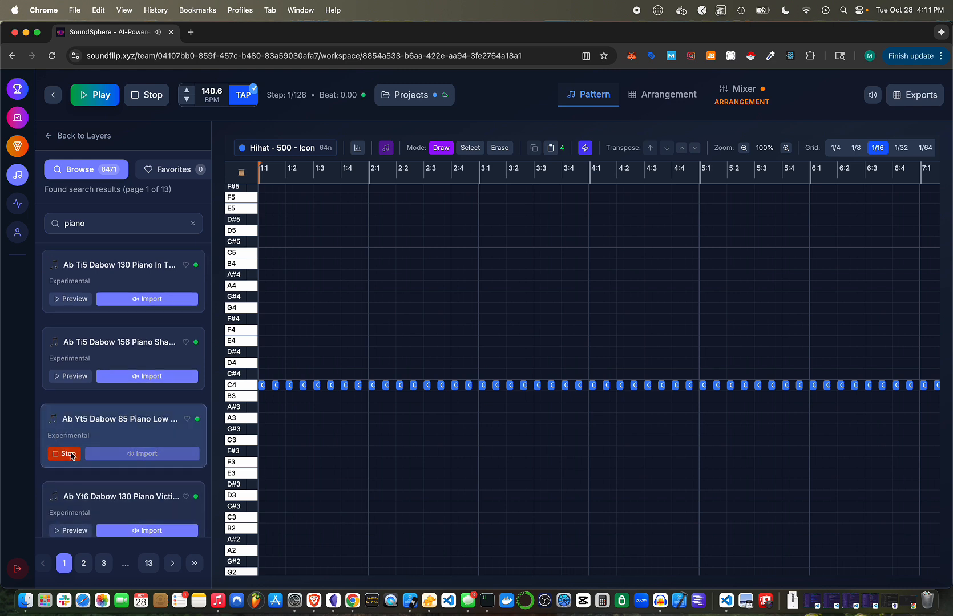
scroll(70, 452, down, 1)
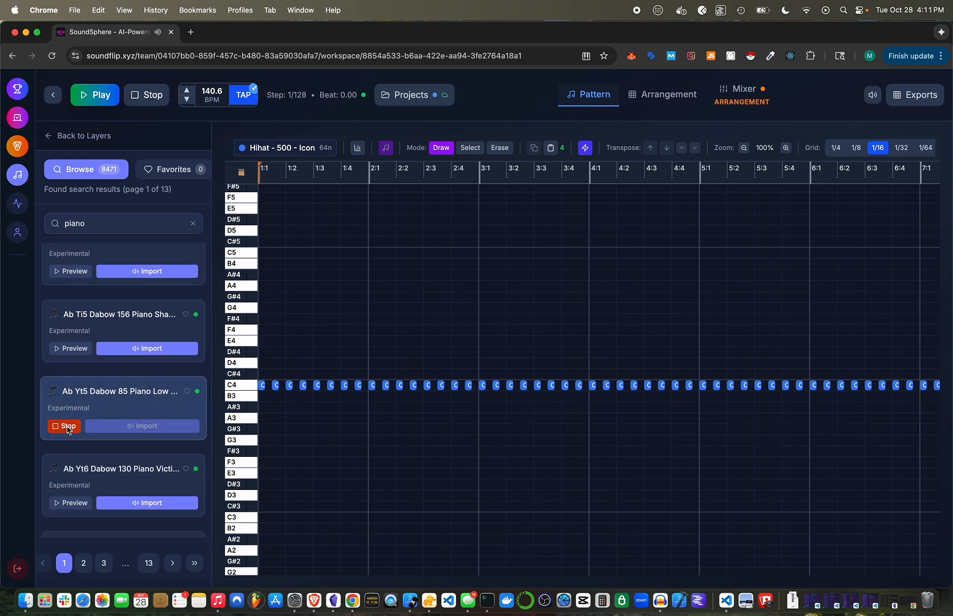
click(65, 426)
click(70, 349)
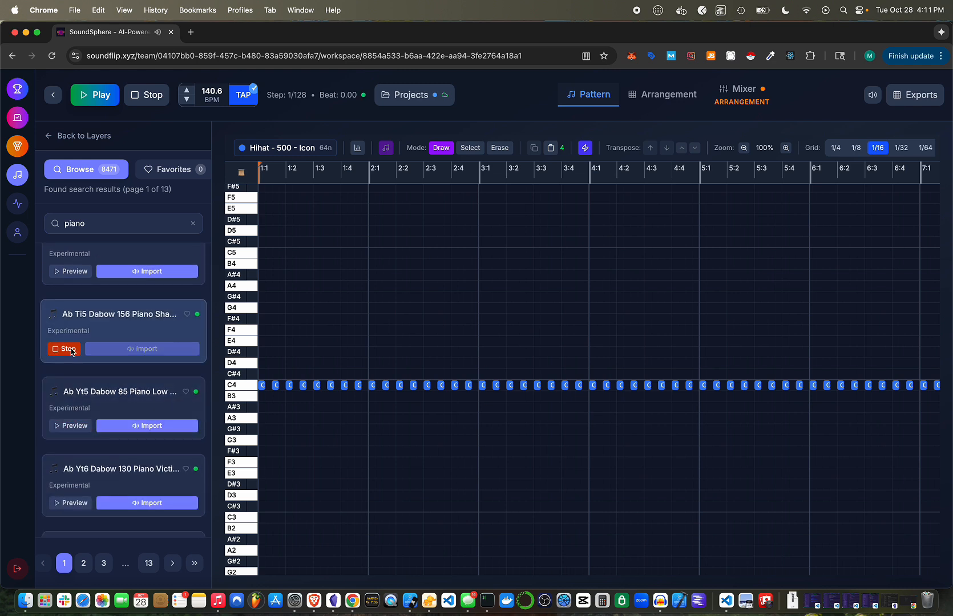
click(70, 349)
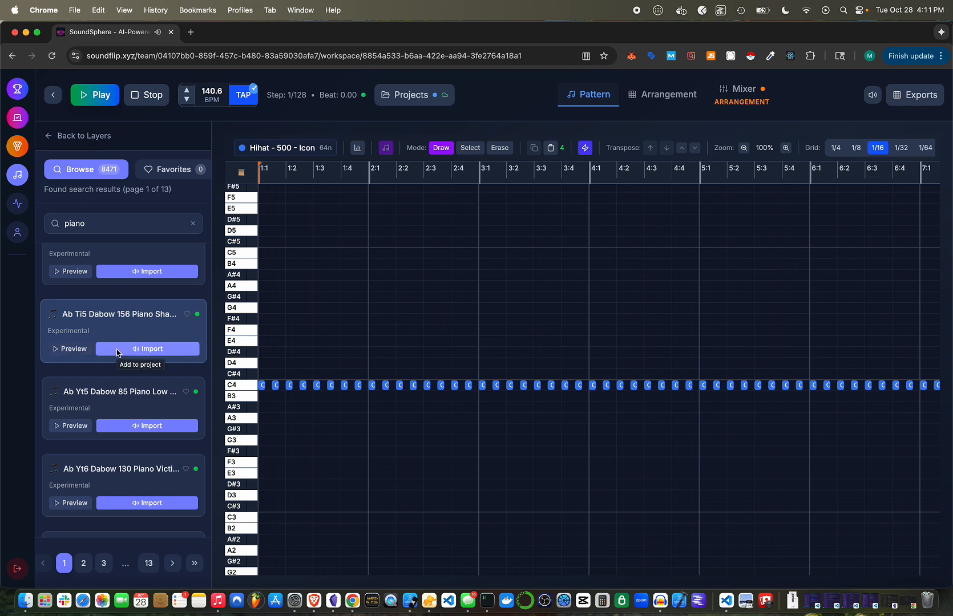
Step: Preview the second of the two Ab Yt6 Dabow 130 Piano sounds in the search results
scroll(112, 397, down, 4)
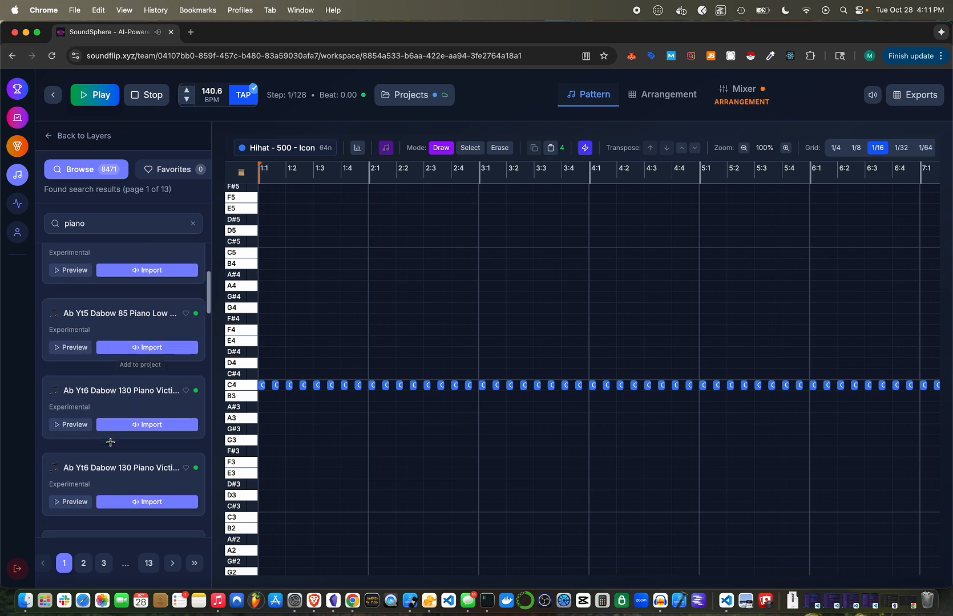
click(71, 461)
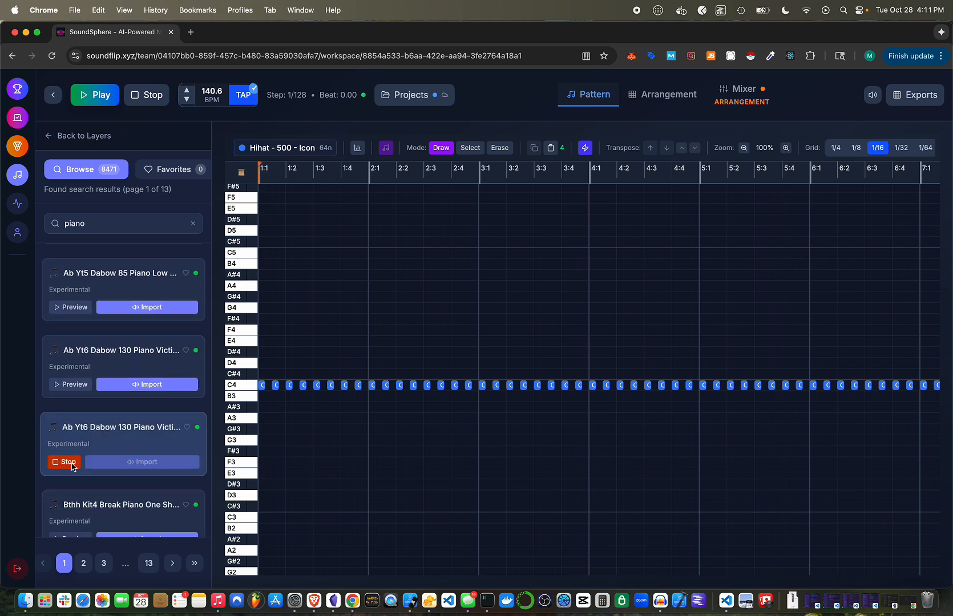
click(70, 463)
scroll(68, 433, down, 5)
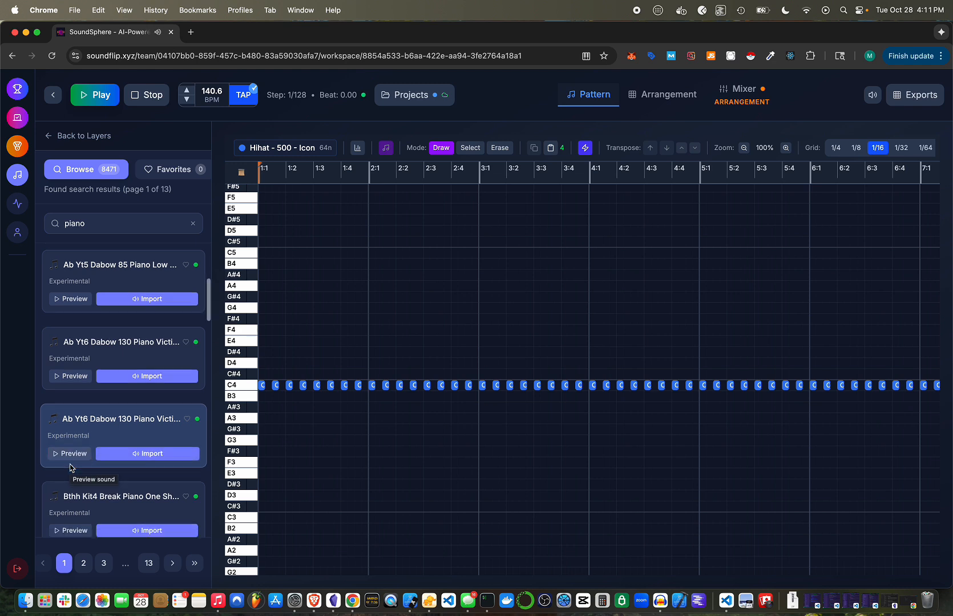
Step: Preview and import the Bthh Kit4 Break Piano One Shot sound as a new layer, and audition its A3 and E4 notes
click(73, 380)
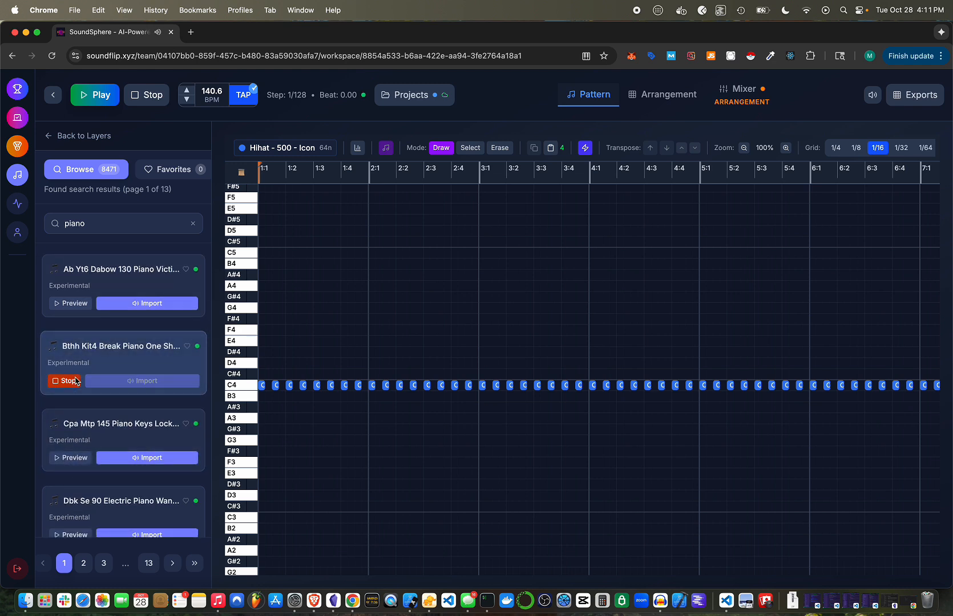
click(74, 382)
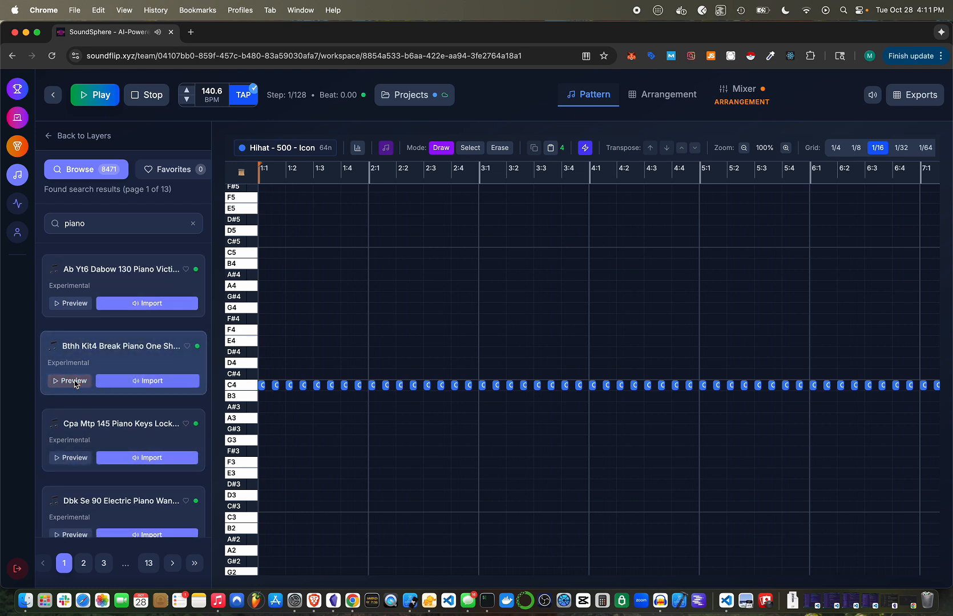
click(131, 386)
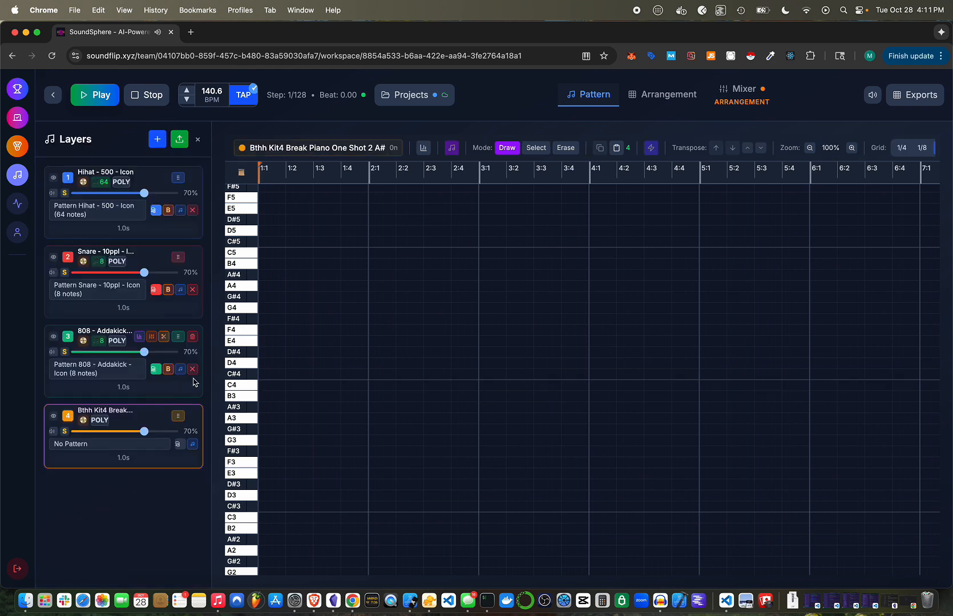
click(243, 424)
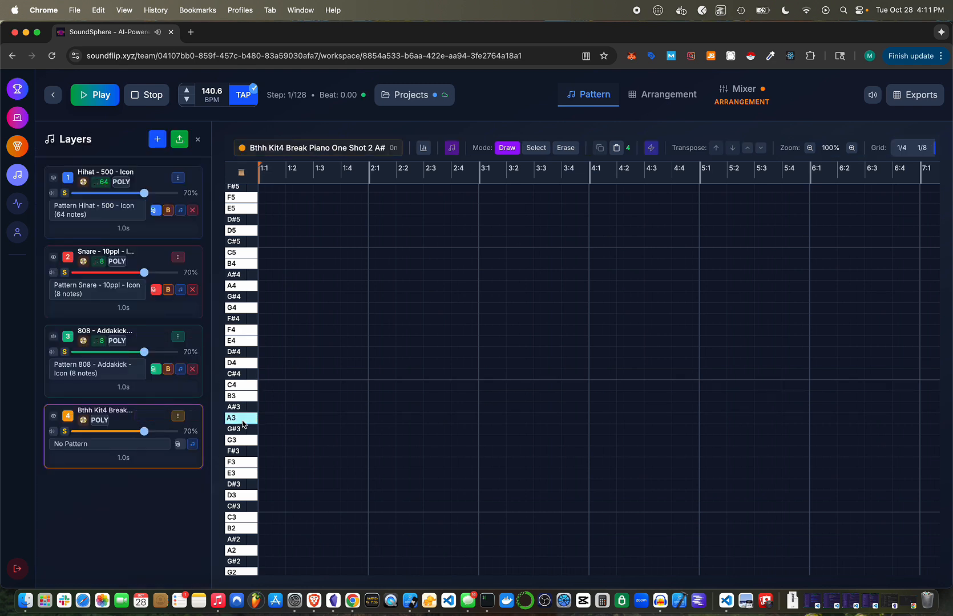
click(243, 342)
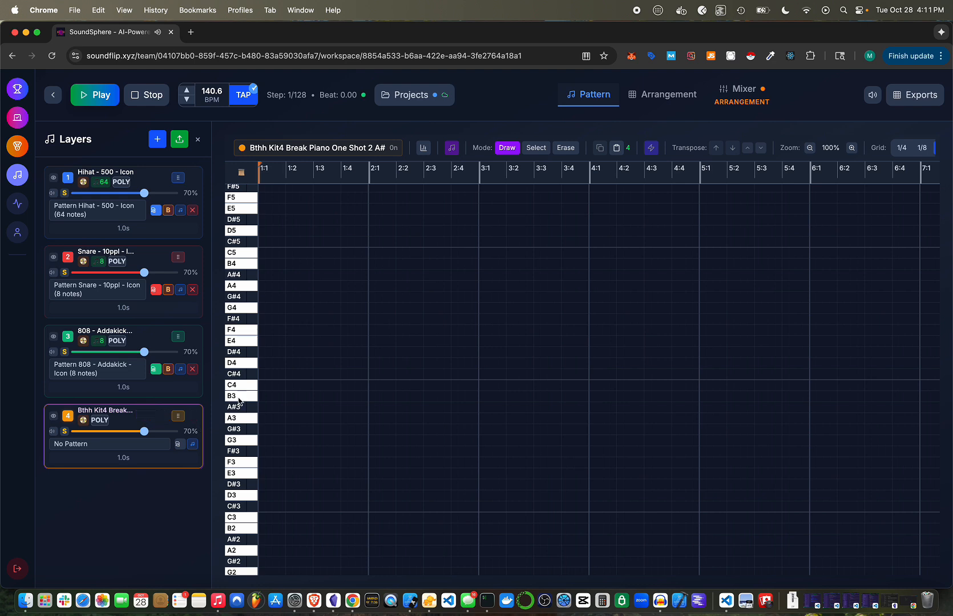
Step: Open the AI pattern generator for the piano layer and choose the Lil Baby Melodic chord progression template, F#m → D → A → E
click(179, 445)
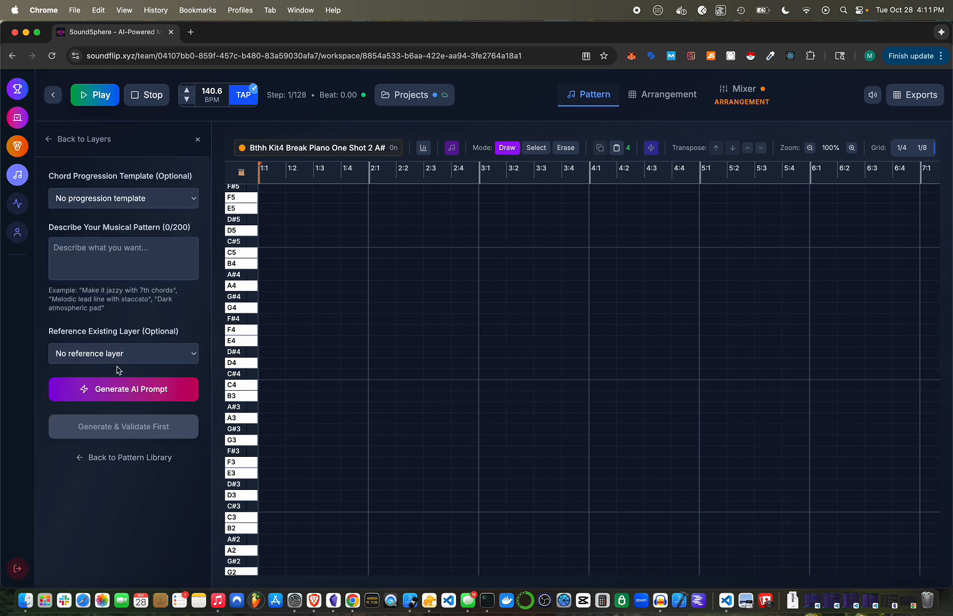
click(152, 199)
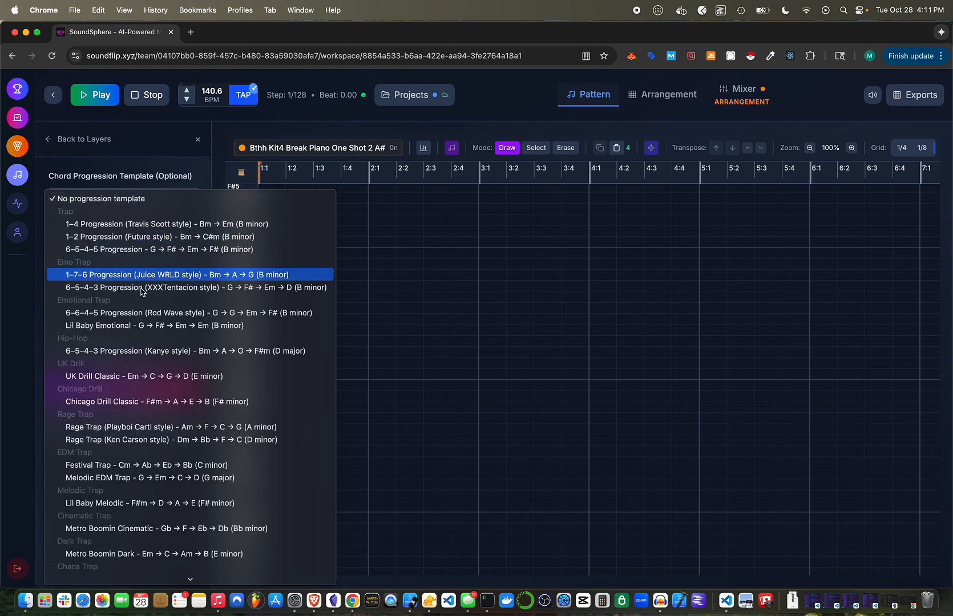
scroll(143, 266, down, 3)
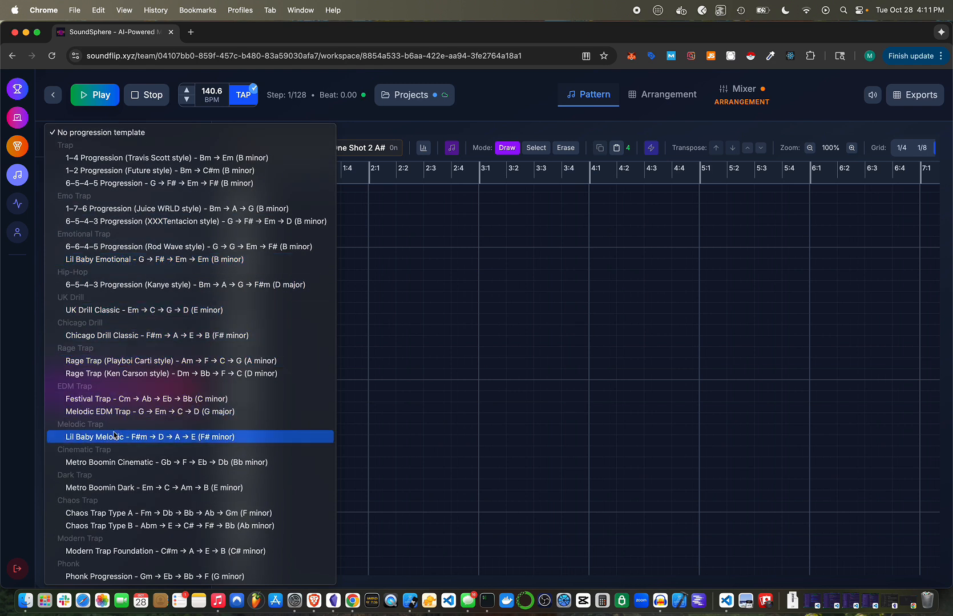
click(145, 438)
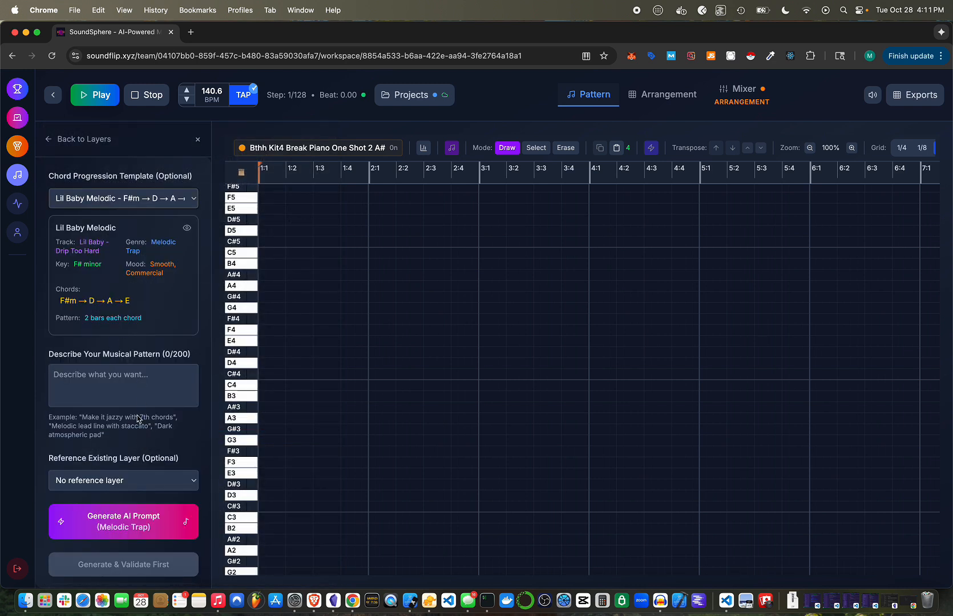
Step: Generate the Melodic Trap AI prompt with no reference layer and copy it
scroll(137, 418, down, 2)
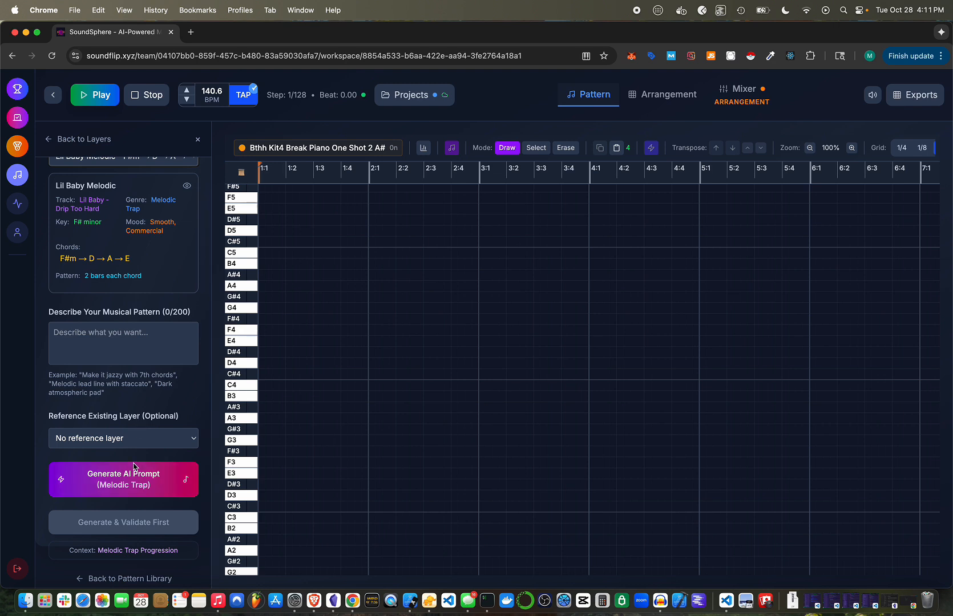
click(153, 478)
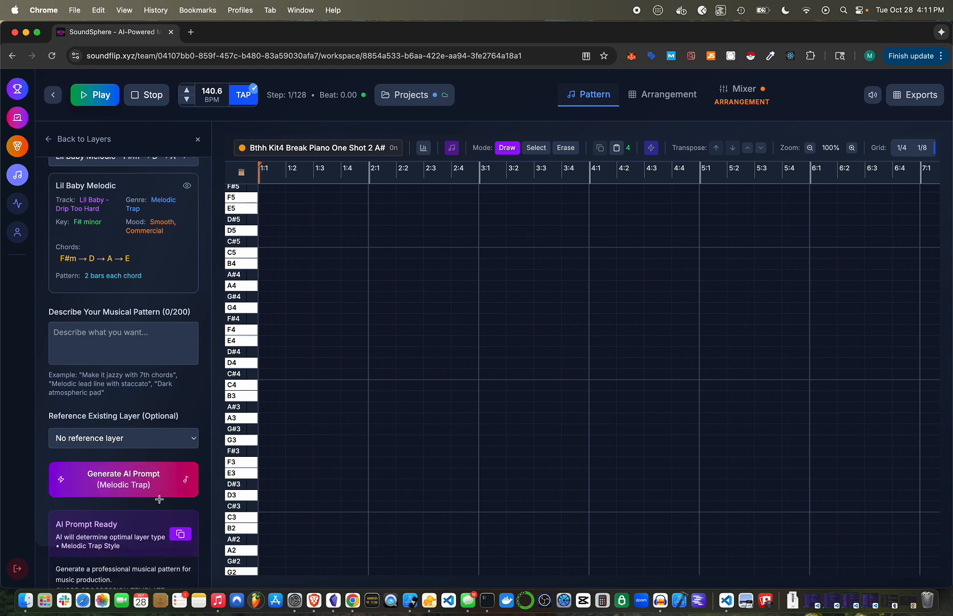
scroll(161, 505, down, 5)
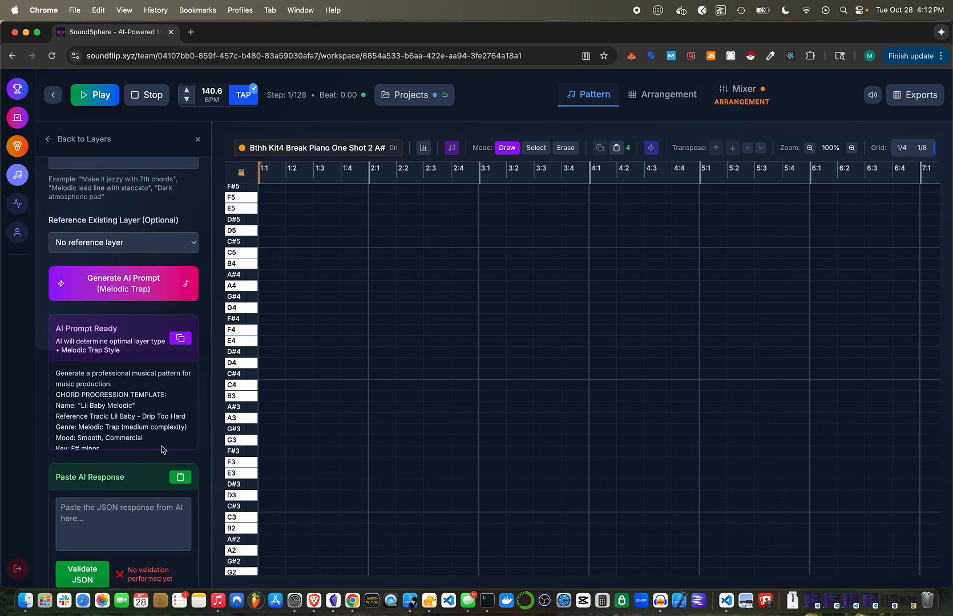
click(180, 340)
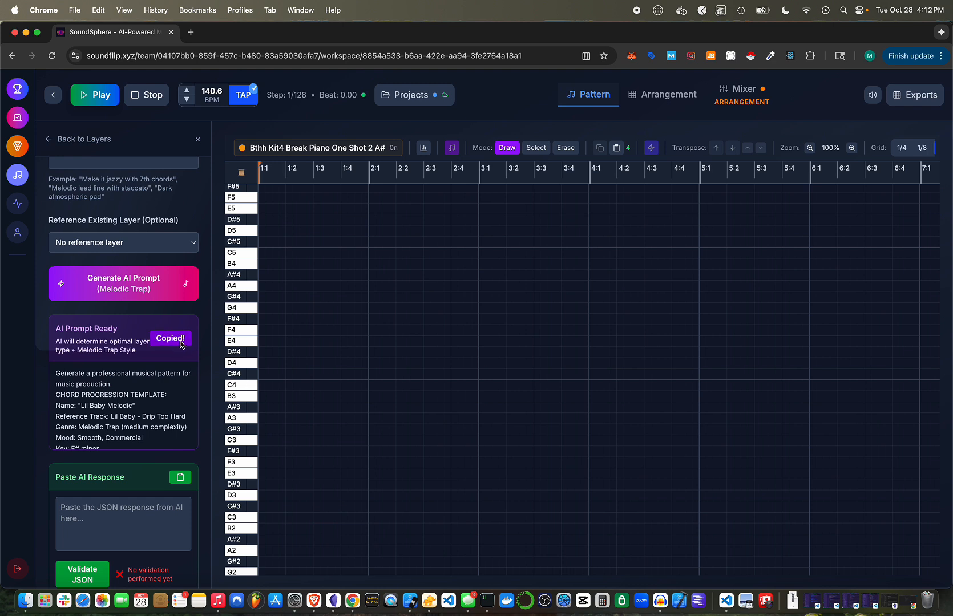
Step: Open Claude in a new tab and send "provide me a chord following template and make sure the response follows this json format" plus the copied prompt
click(192, 32)
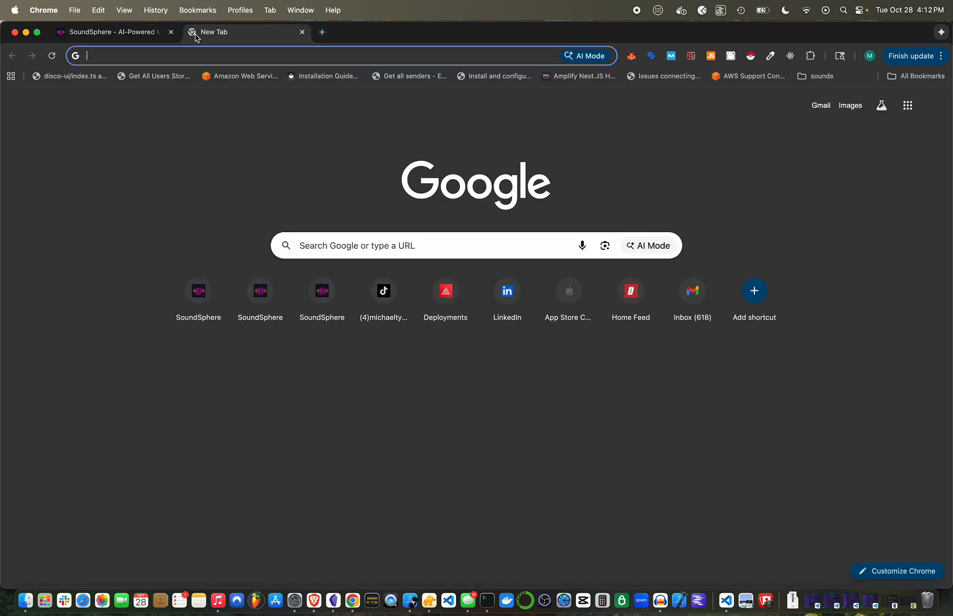
text(cla)
key(Return)
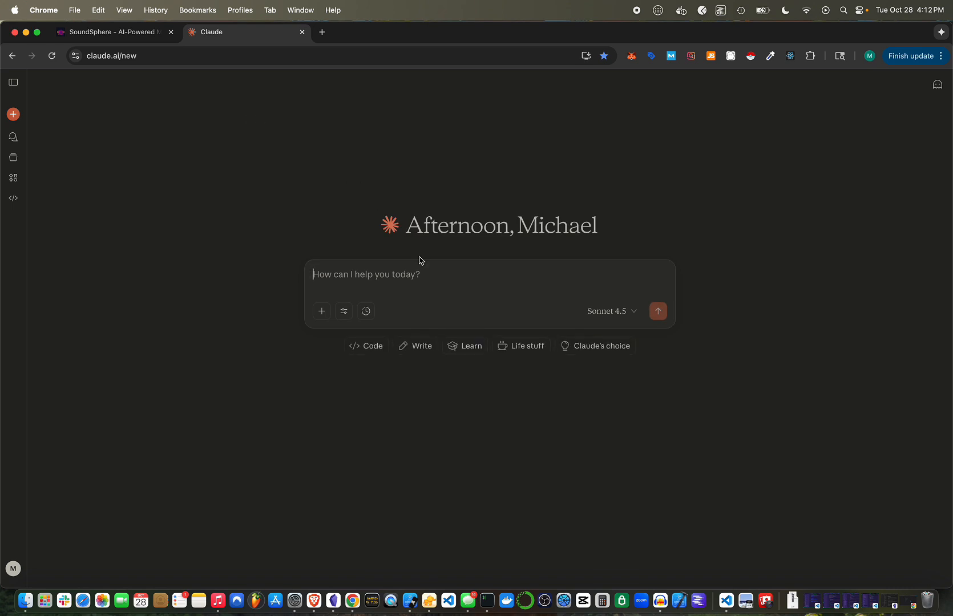
text(pr)
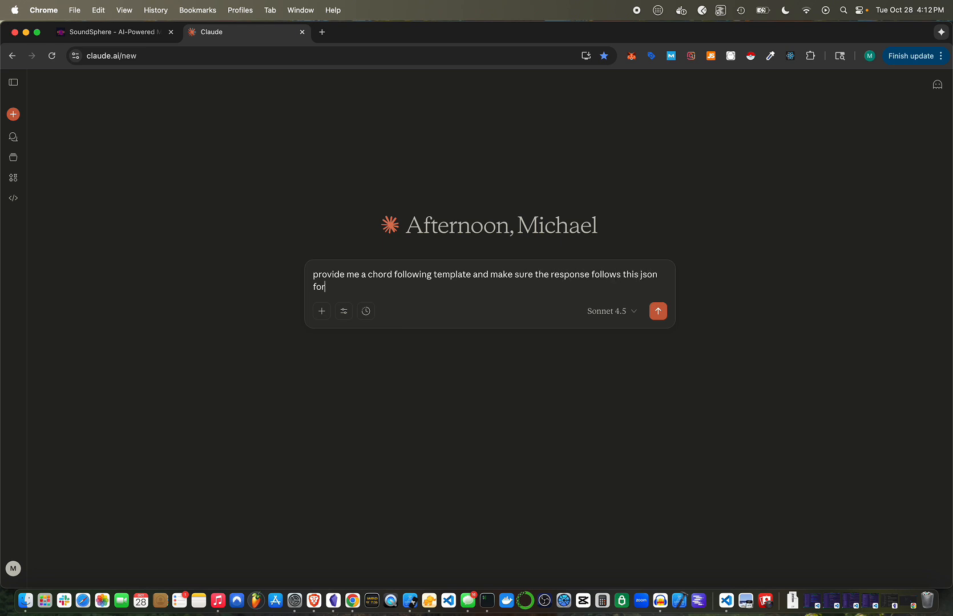
key(super+v)
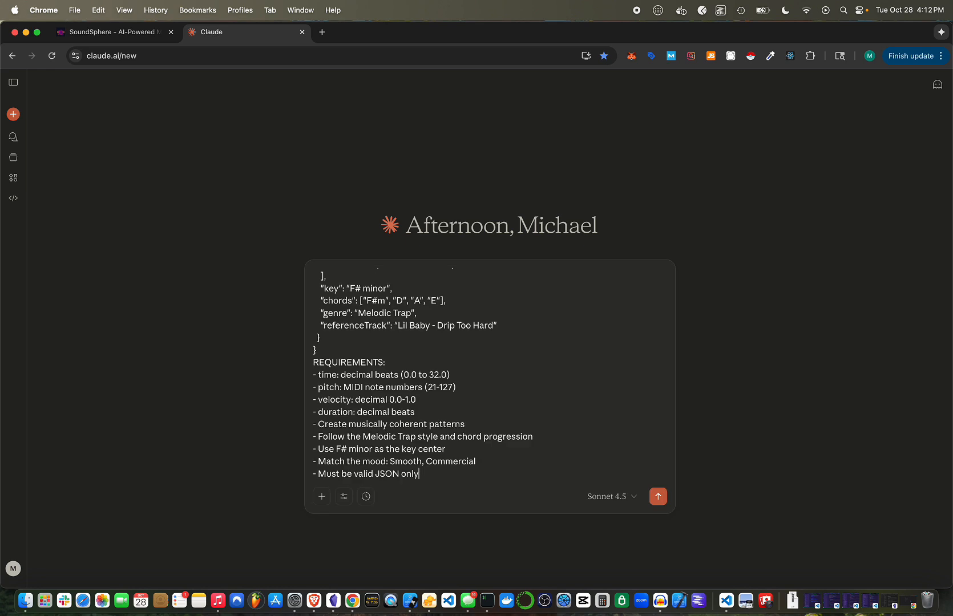
key(Return)
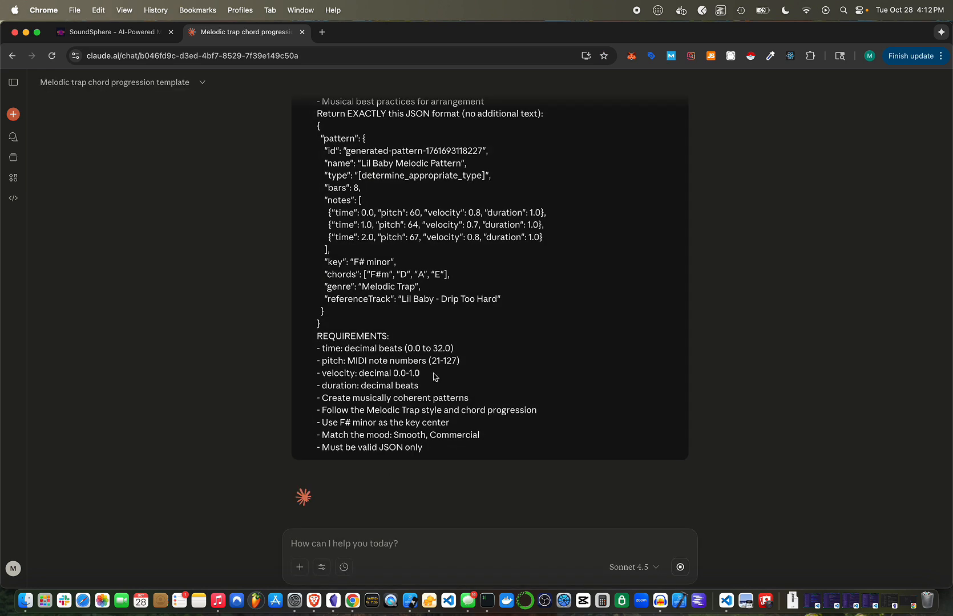
Step: Review the sent prompt from its beginning and copy the complete JSON pattern from Claude's reply
scroll(416, 399, up, 10)
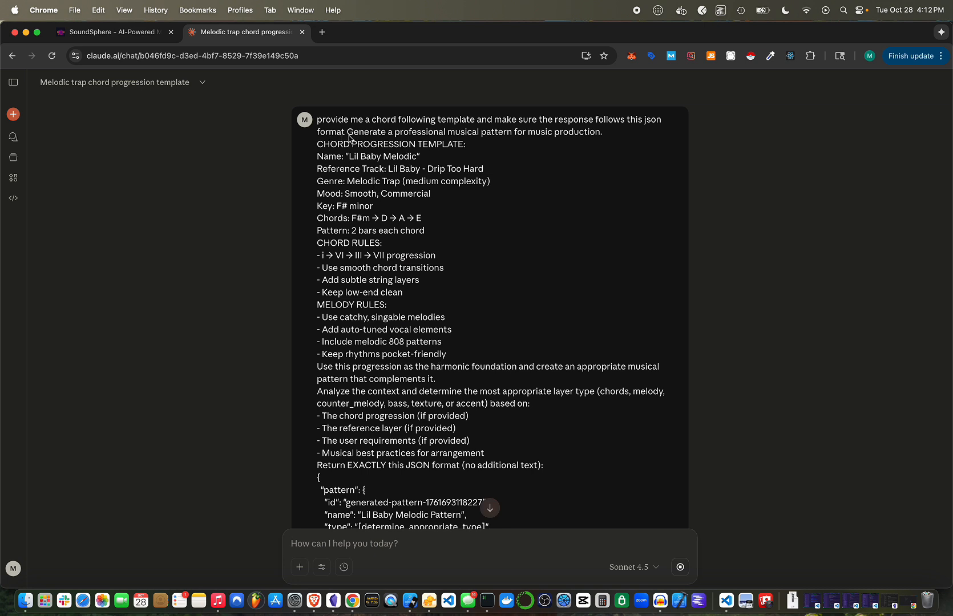
drag(354, 136, 397, 366)
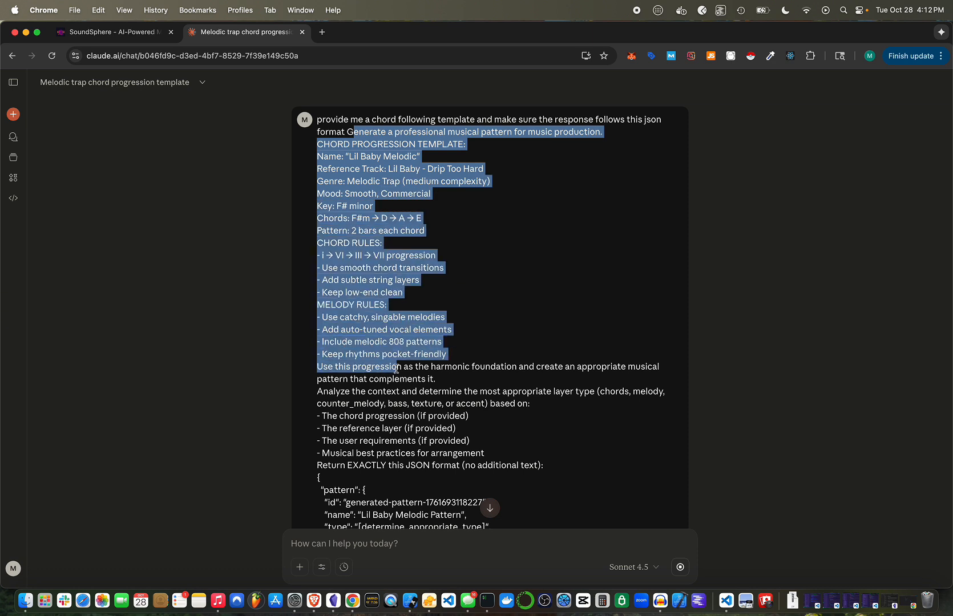
scroll(395, 369, down, 4)
scroll(396, 368, down, 10)
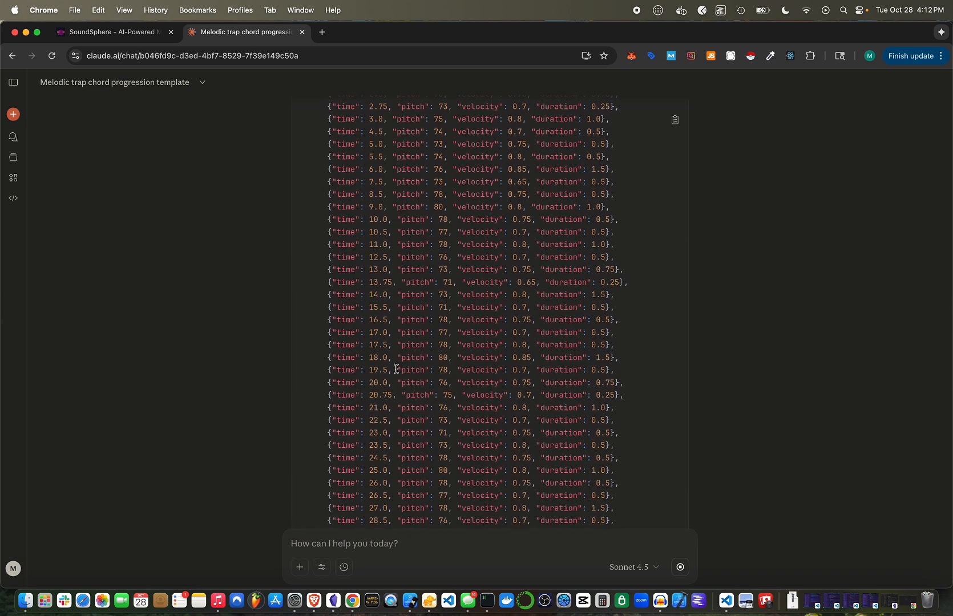
scroll(397, 371, down, 2)
scroll(396, 368, down, 1)
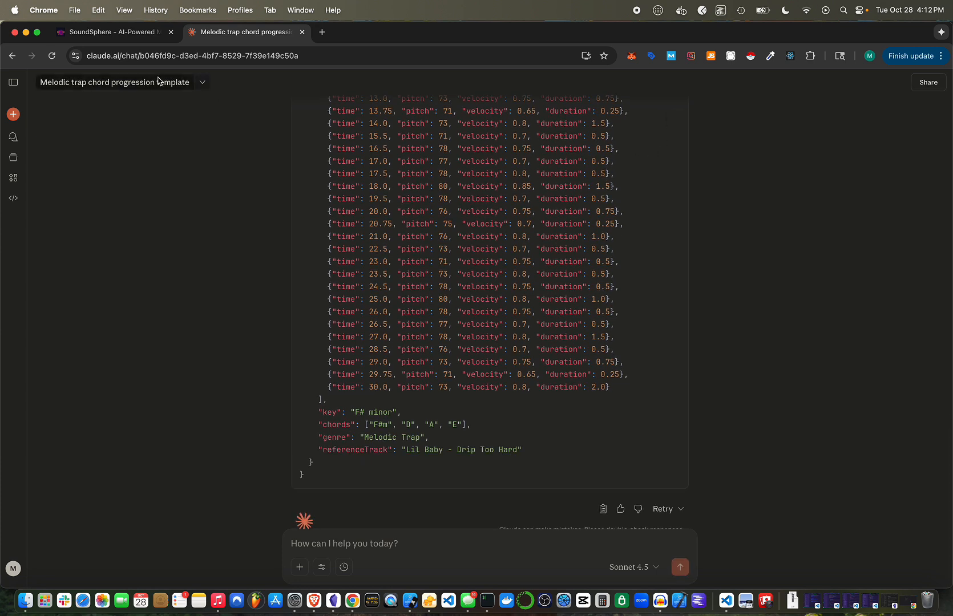
Step: Paste the copied JSON as the AI response in SoundSphere, validate it and create the Melodic Trap pattern on the piano layer
click(130, 35)
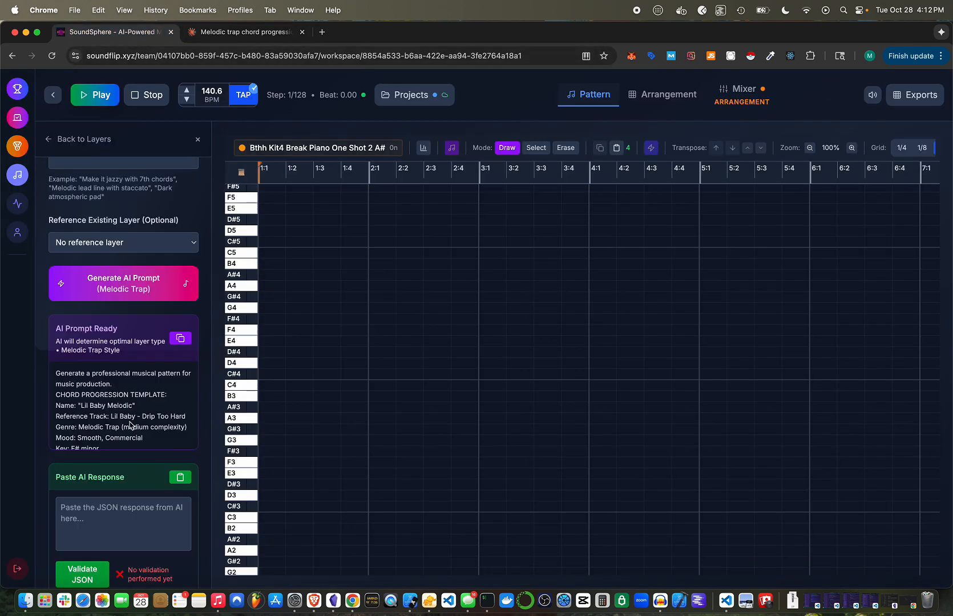
scroll(130, 425, down, 5)
scroll(86, 513, down, 3)
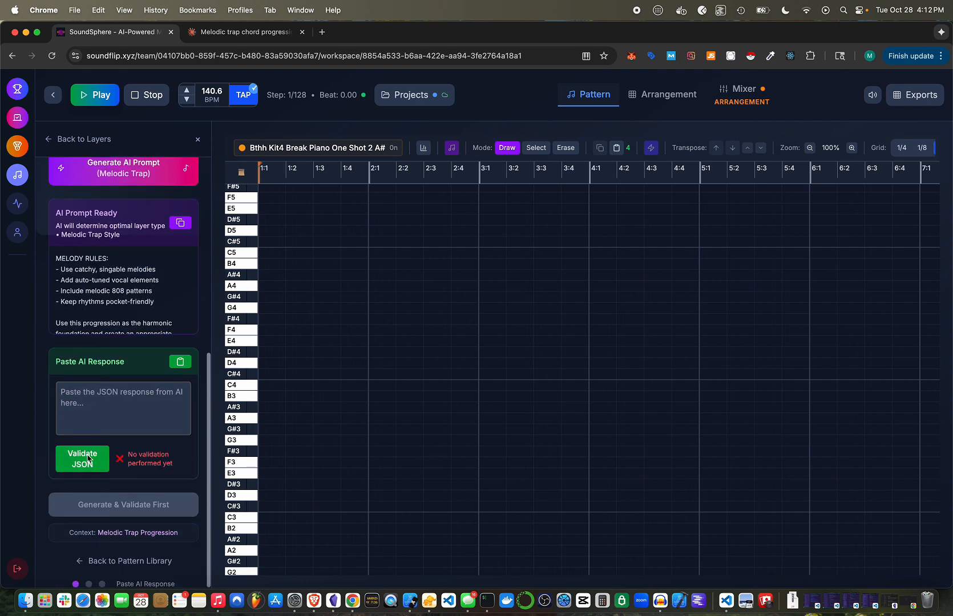
right_click(81, 403)
click(98, 473)
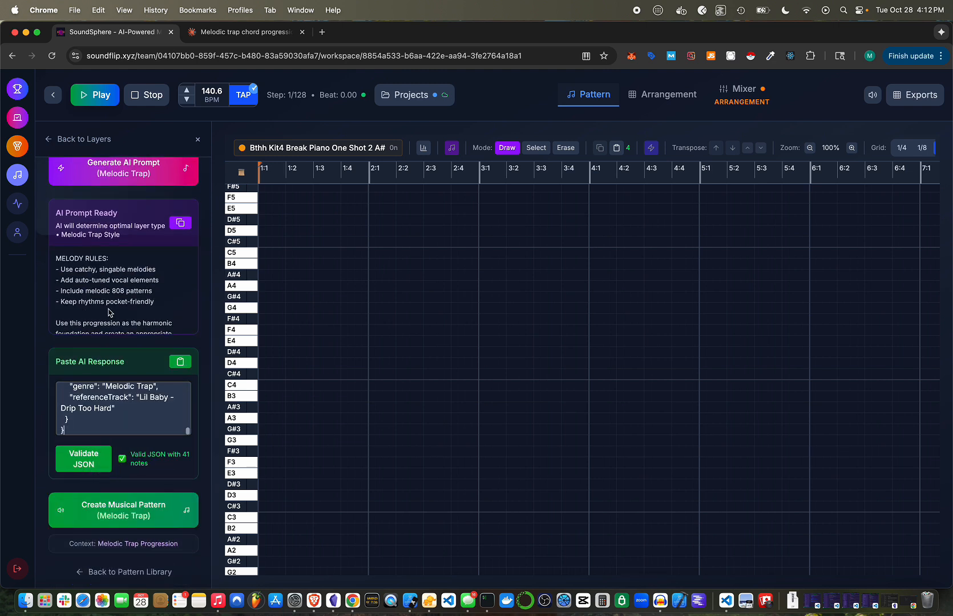
click(121, 513)
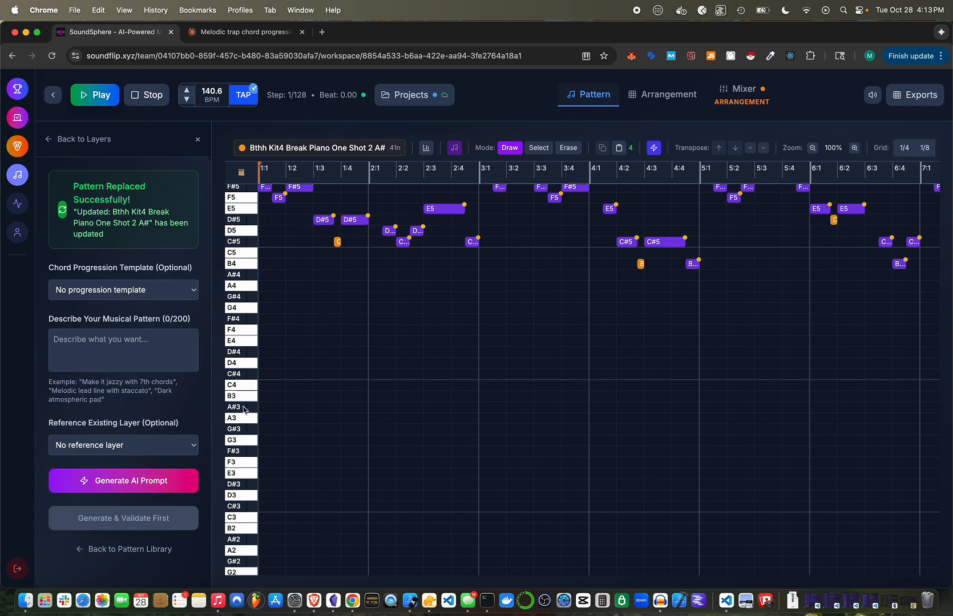
Step: Examine the generated piano notes in the piano roll and play the full pattern through, stopping playback at the end
scroll(276, 265, up, 4)
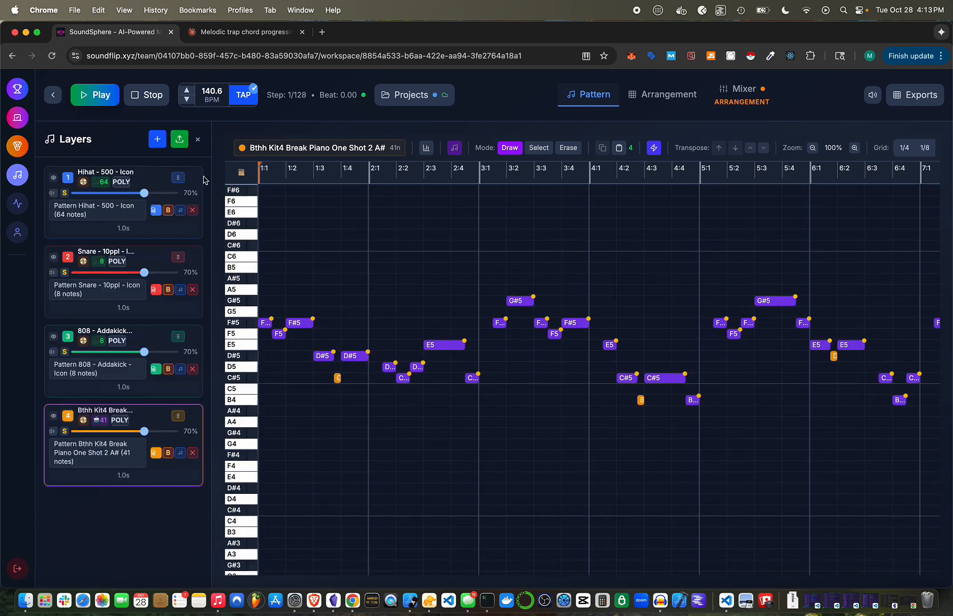
scroll(304, 368, down, 3)
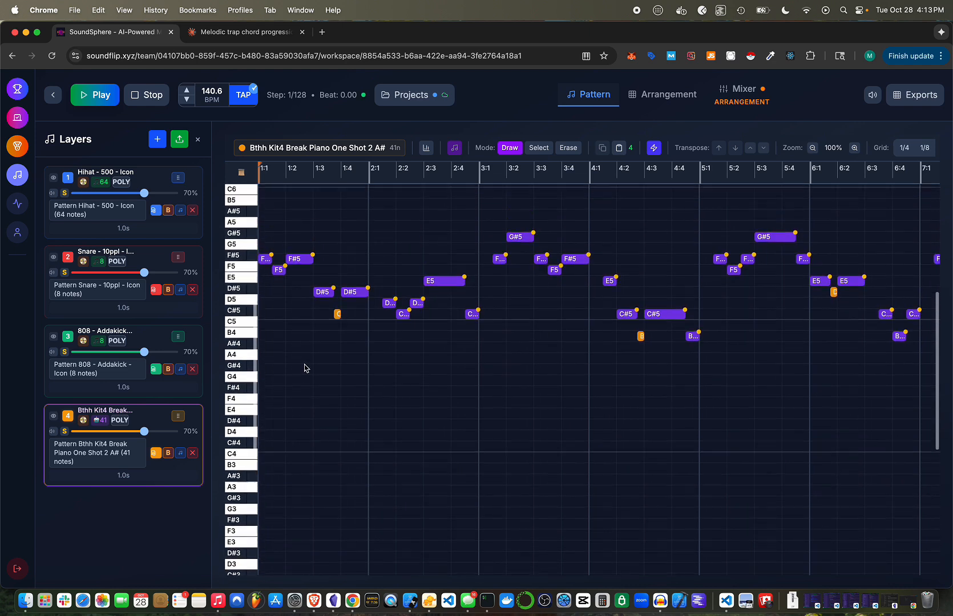
scroll(304, 368, up, 2)
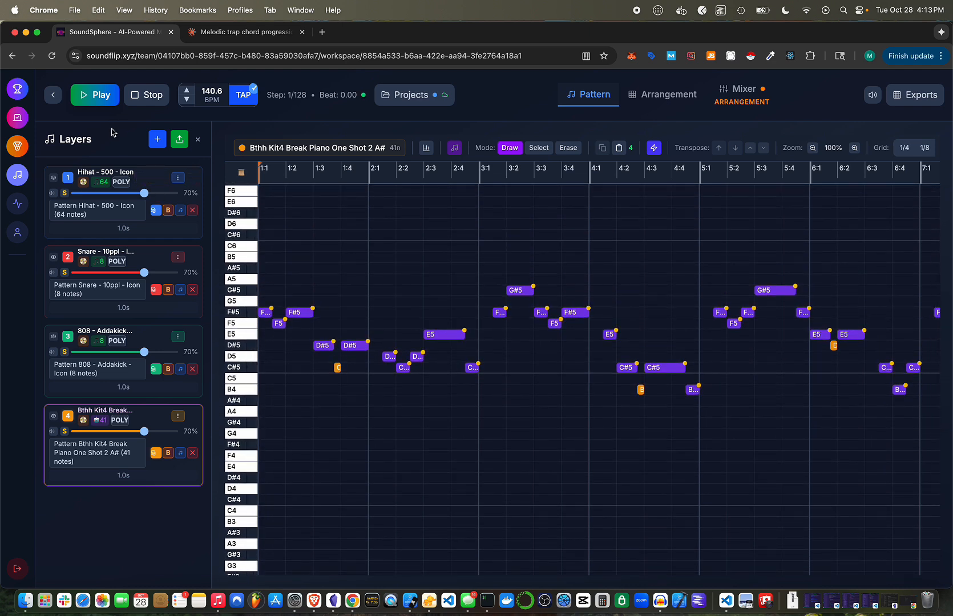
click(85, 101)
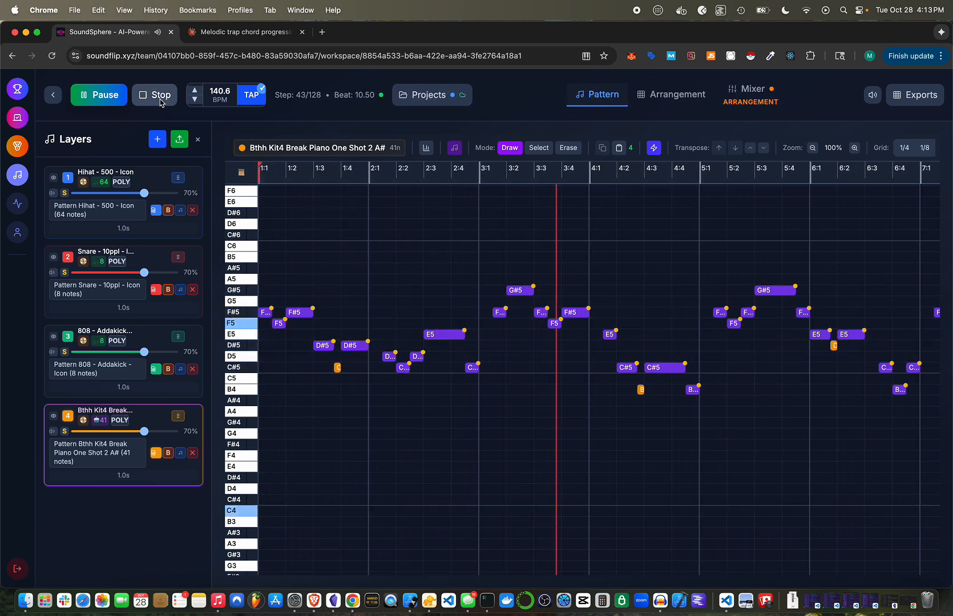
click(160, 96)
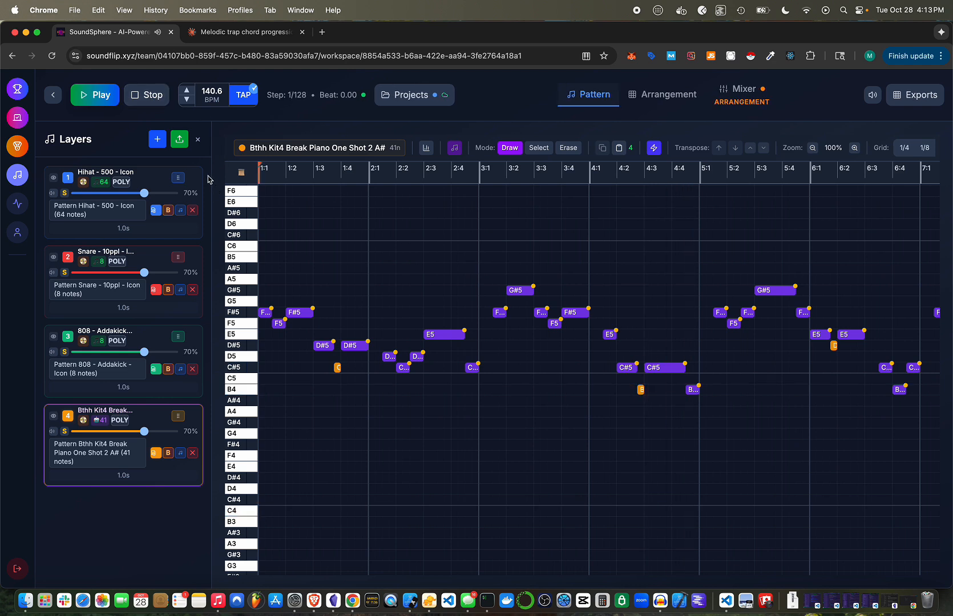
Step: Place the hi-hat, snare, 808 and piano layers on arrangement tracks 1 to 4, in that order, starting at bar 1
click(644, 98)
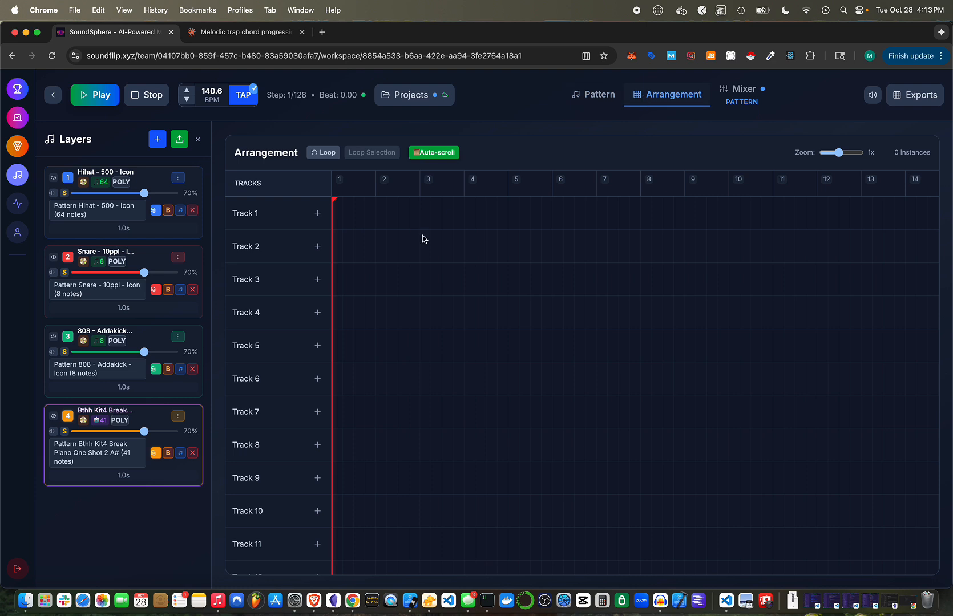
click(317, 213)
click(348, 245)
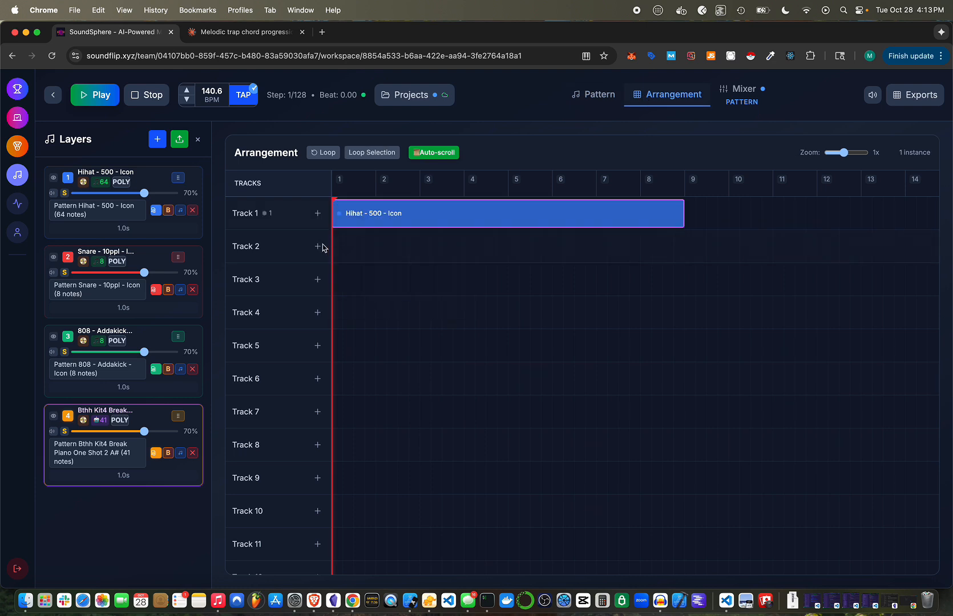
click(318, 247)
click(336, 296)
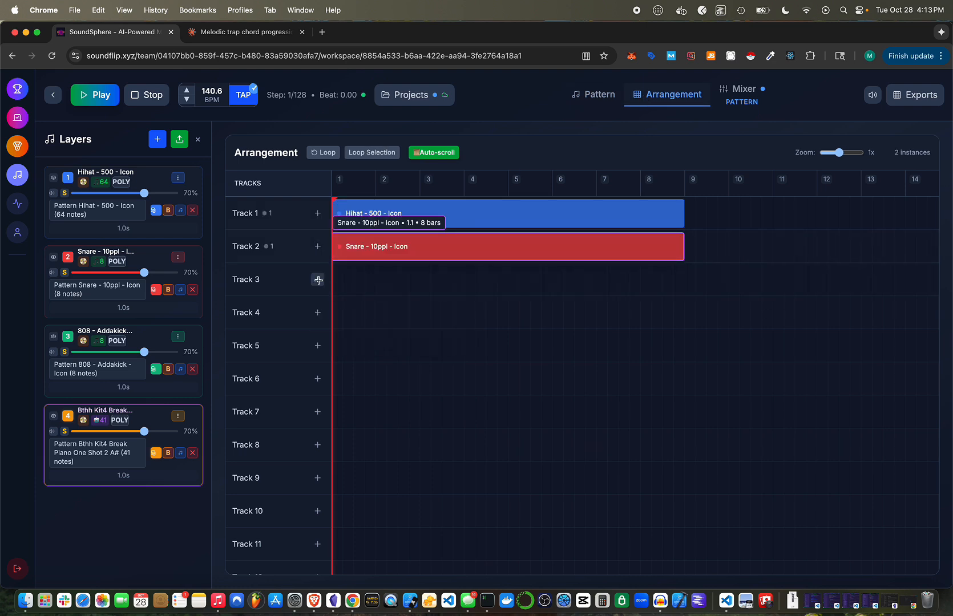
click(318, 280)
click(334, 354)
click(318, 313)
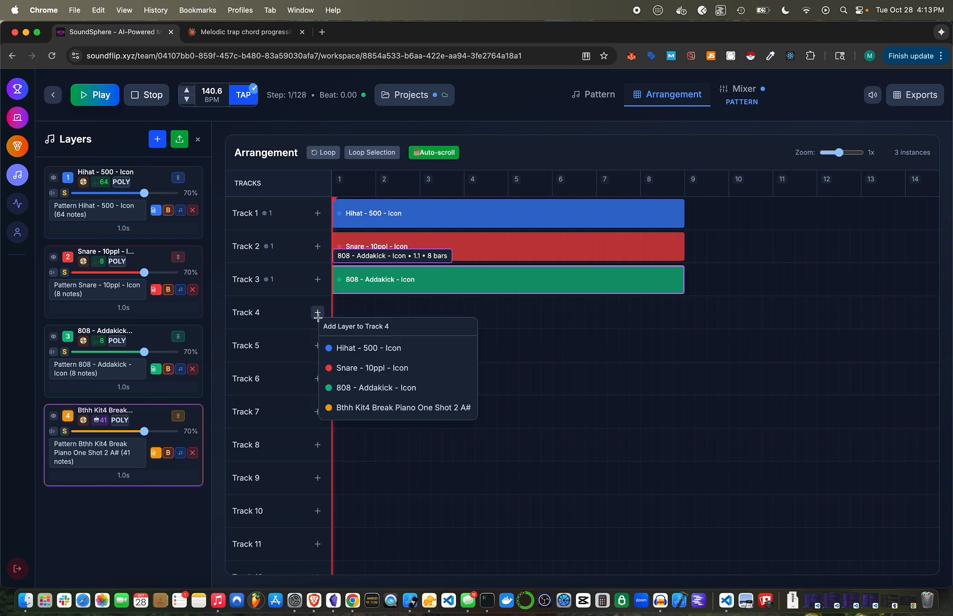
click(340, 407)
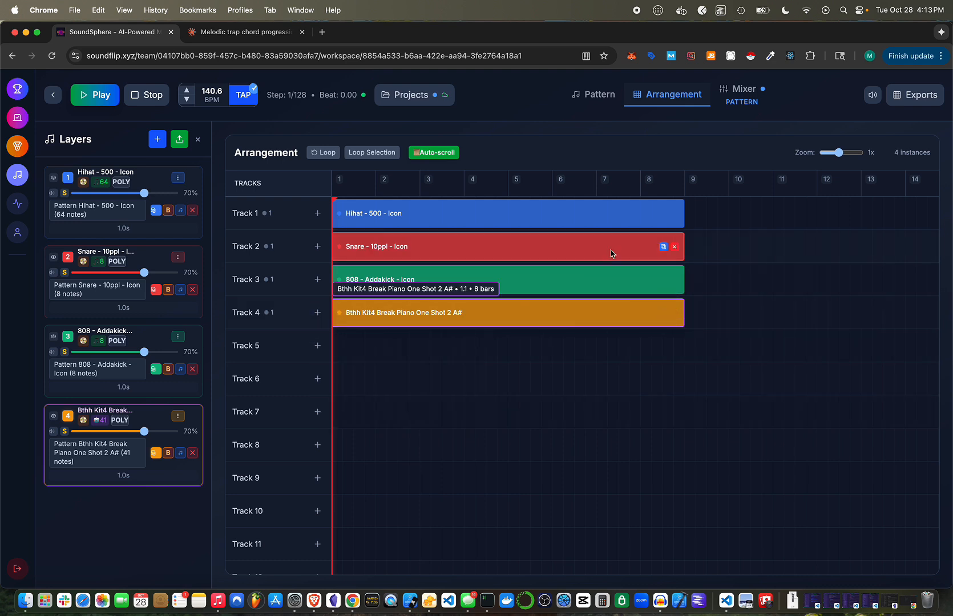
Step: Duplicate the piano, 808, snare and hi-hat clips so each repeats from bar 9 through bar 16
click(663, 313)
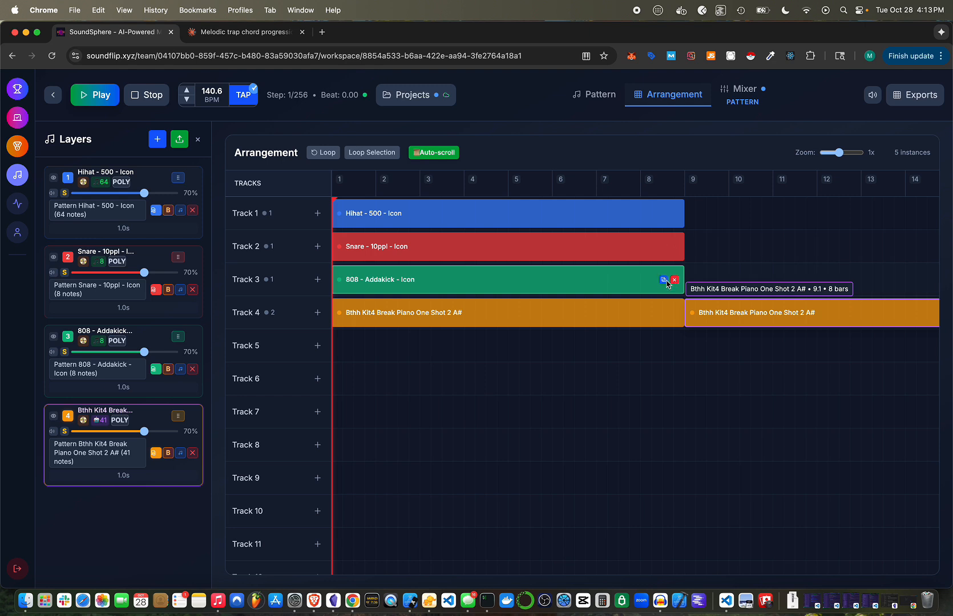
click(663, 280)
click(663, 247)
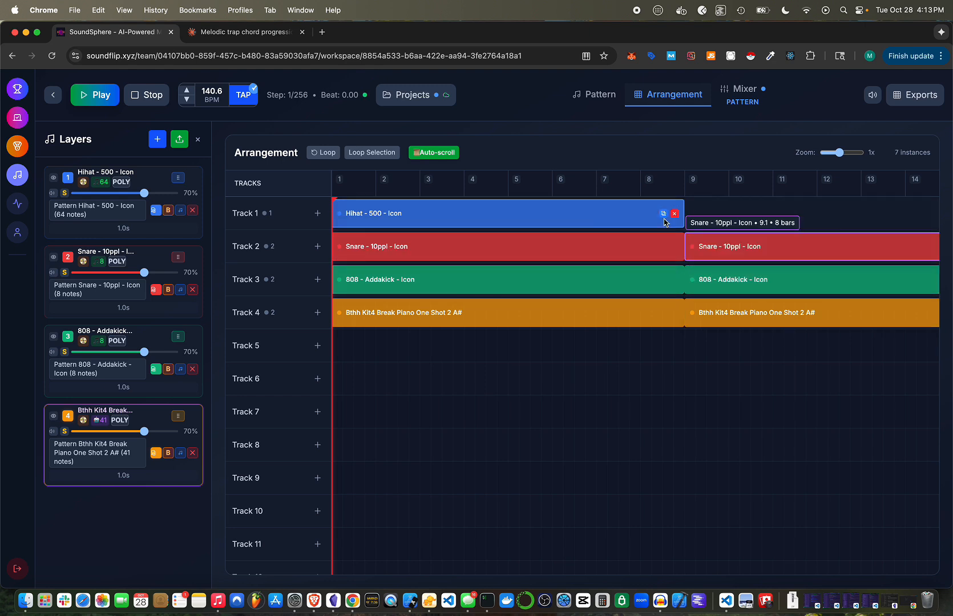
click(663, 213)
scroll(601, 301, right, 5)
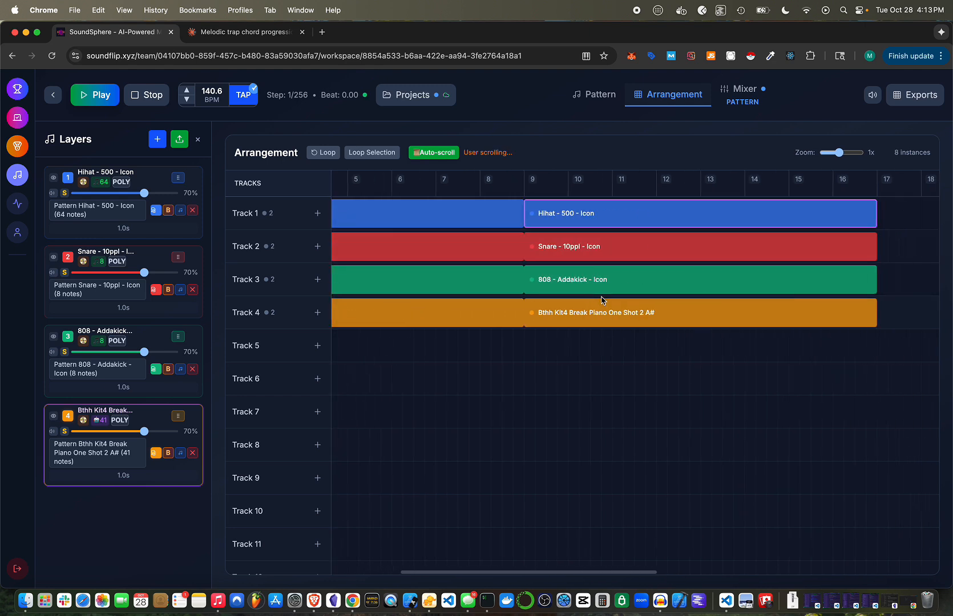
scroll(601, 301, left, 5)
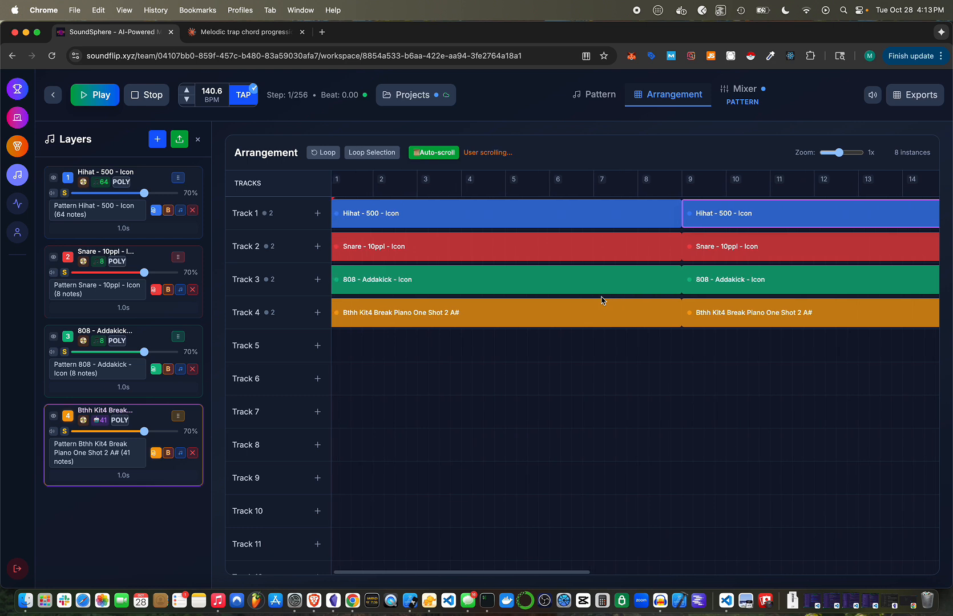
Step: Remove the first snare and 808 clips from bars 1 to 8, and audition the arrangement past bar 9
mouse_move(661, 215)
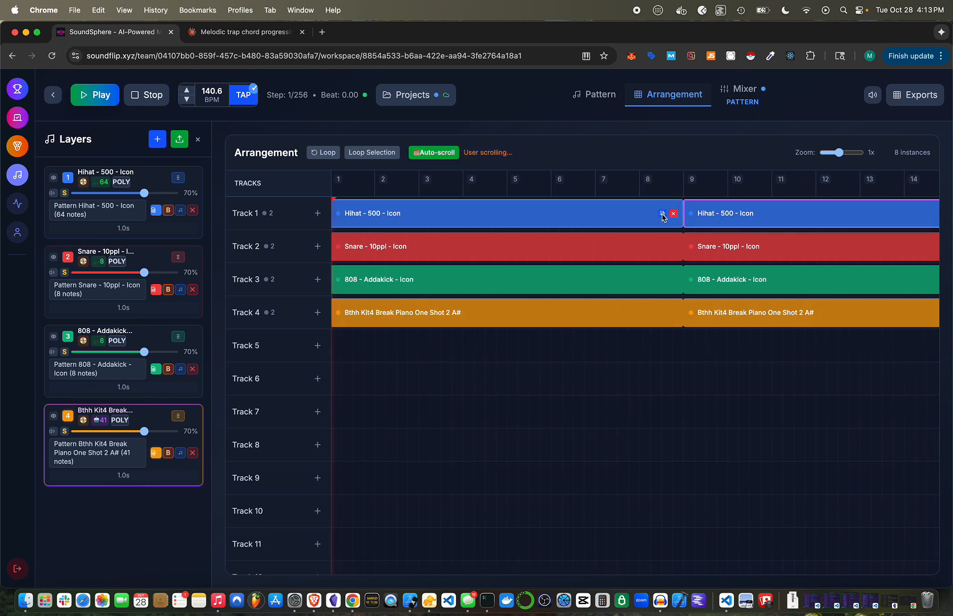
click(673, 246)
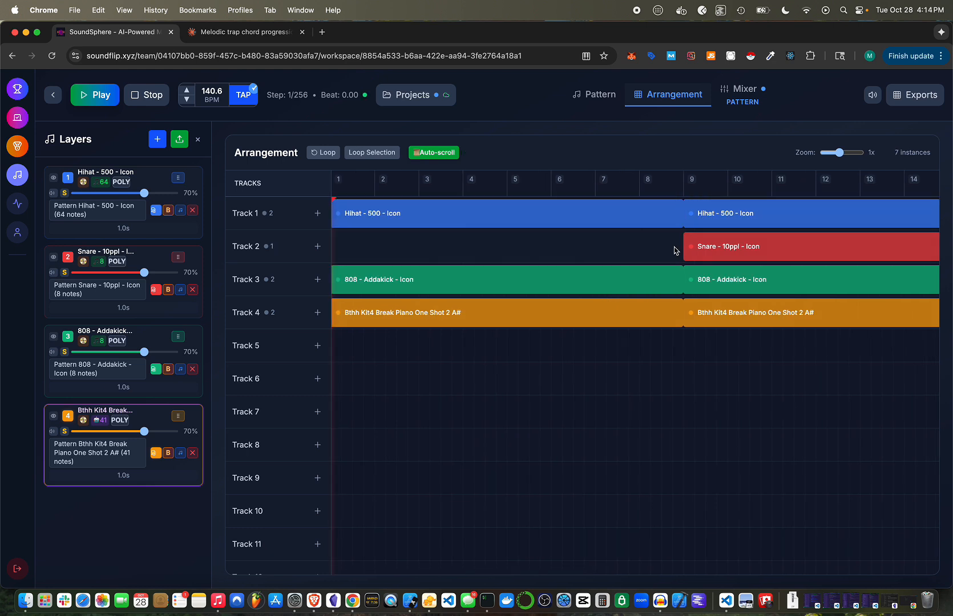
click(673, 281)
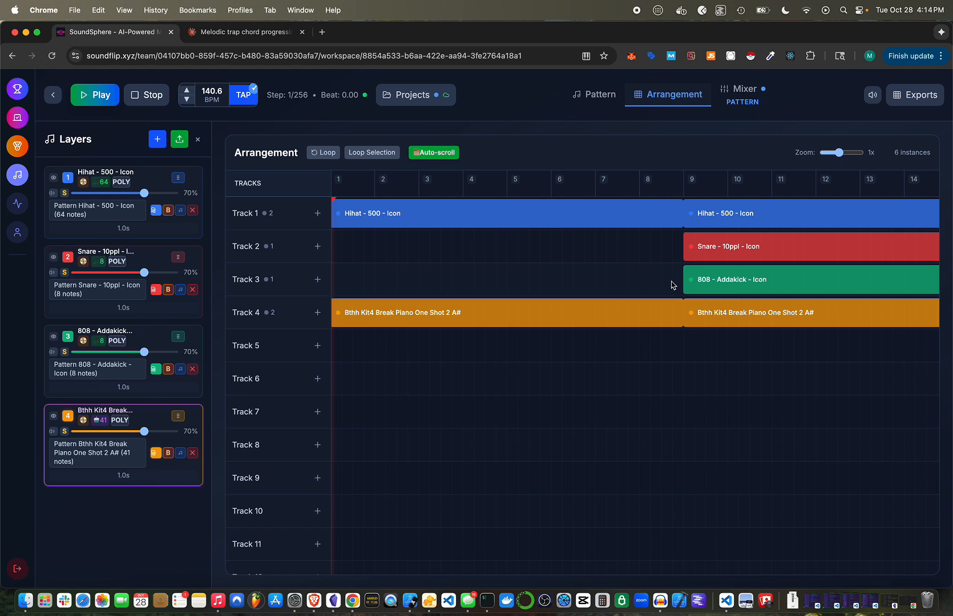
click(108, 102)
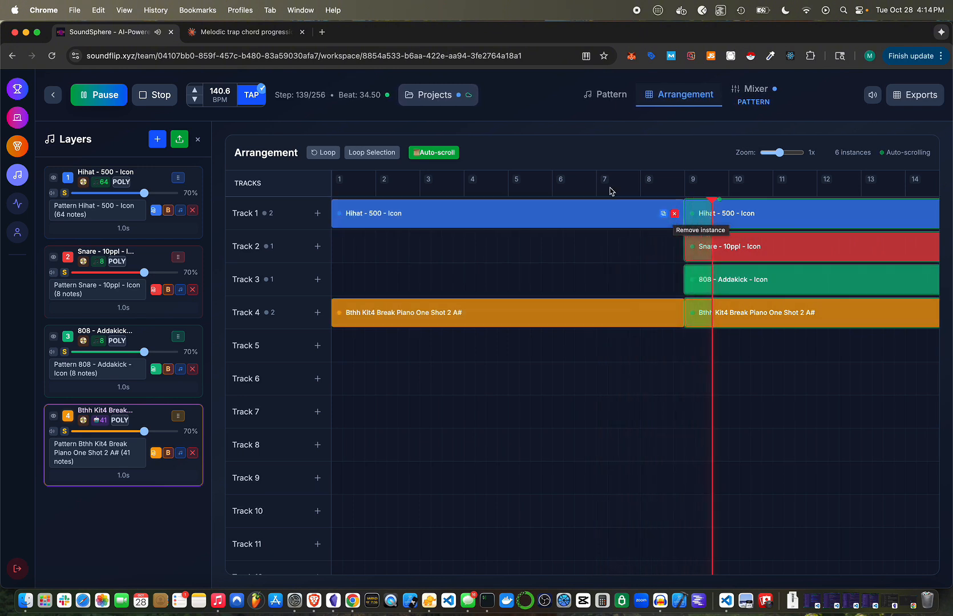
click(154, 96)
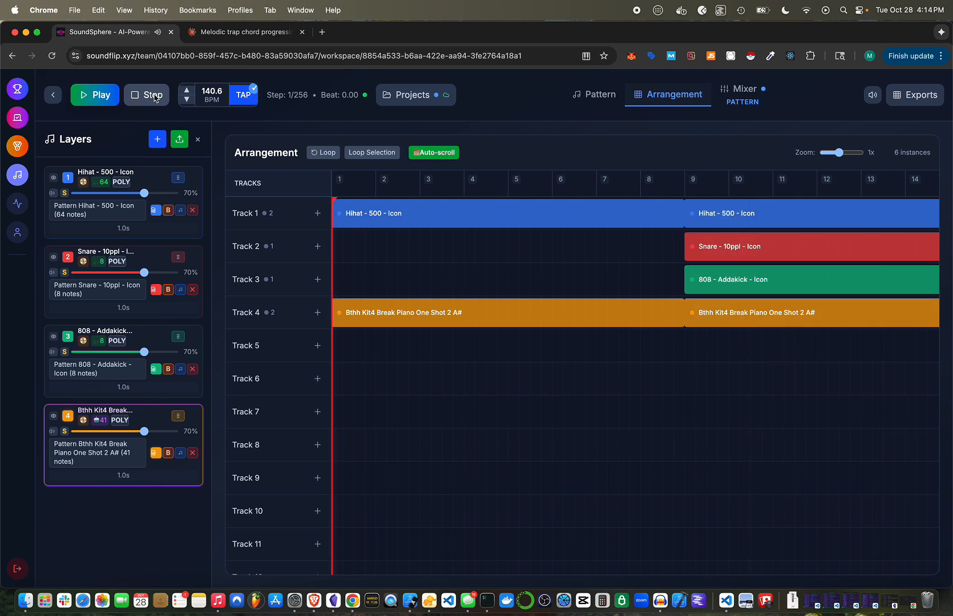
Step: Delete the old loop "SoundSphere Bounced 16:56:09 (Live)" from the Bounced Loops Manager
click(904, 97)
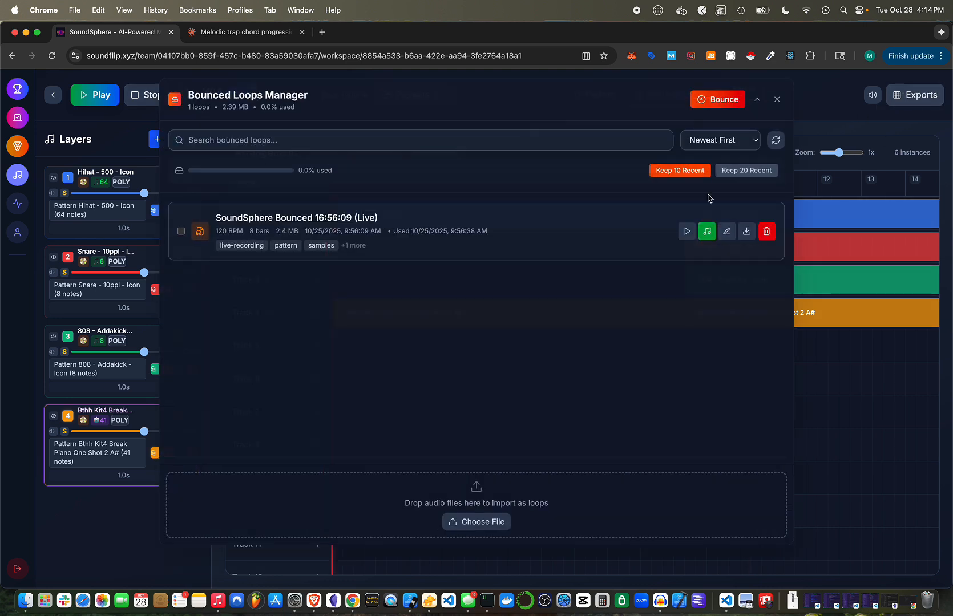
click(766, 231)
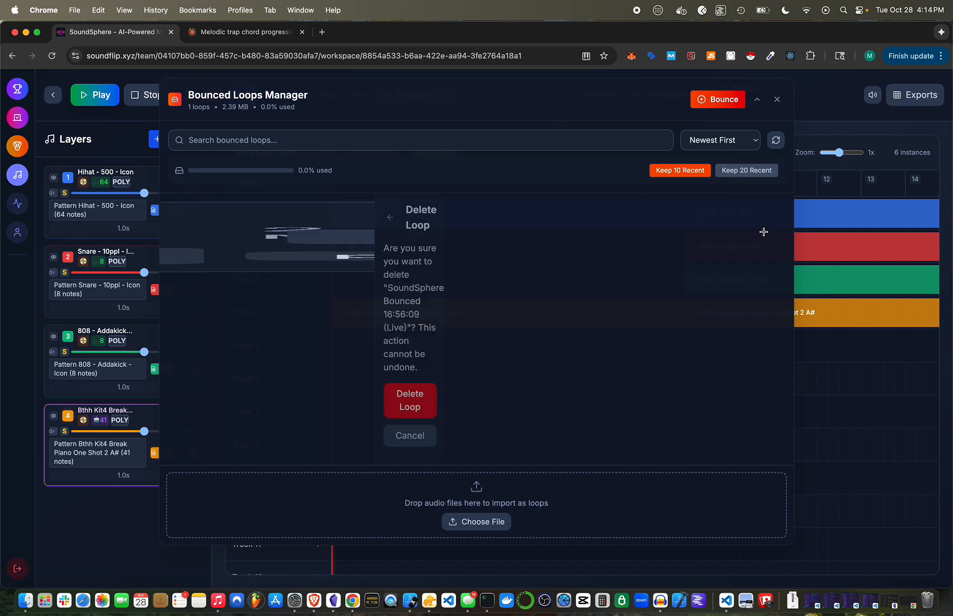
click(682, 288)
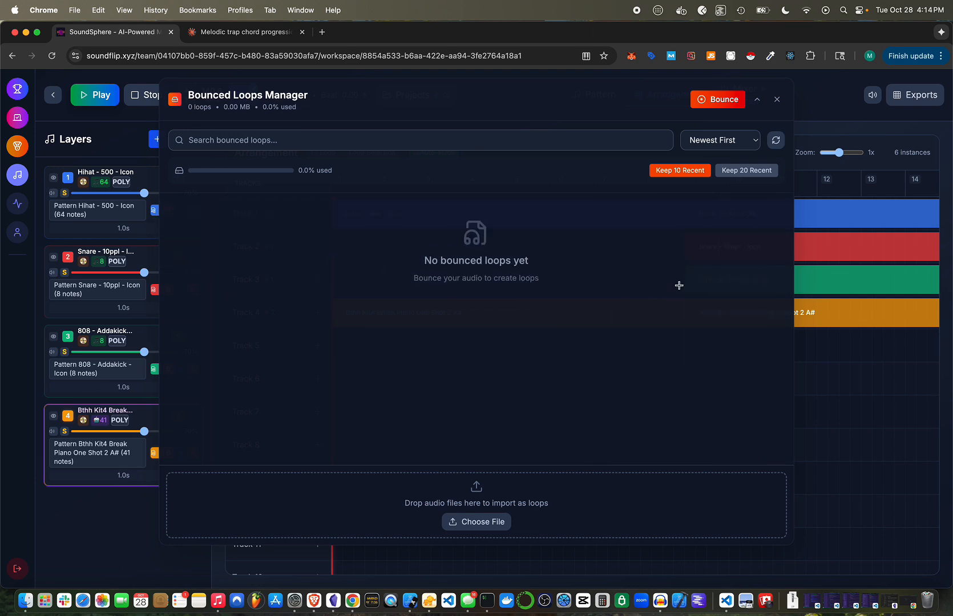
Step: Bounce the arrangement to audio with a loop length of 16 bars
click(720, 103)
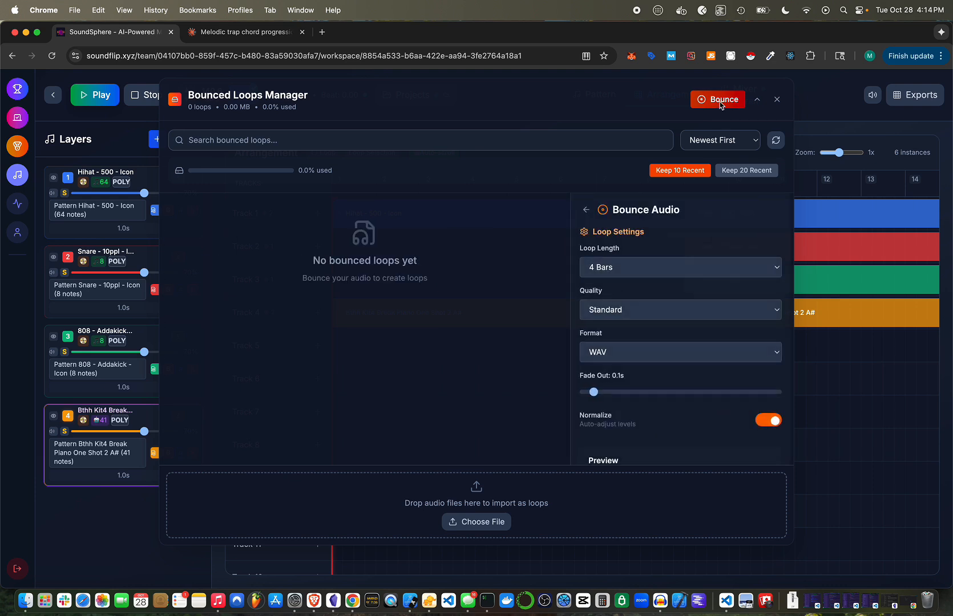
click(657, 270)
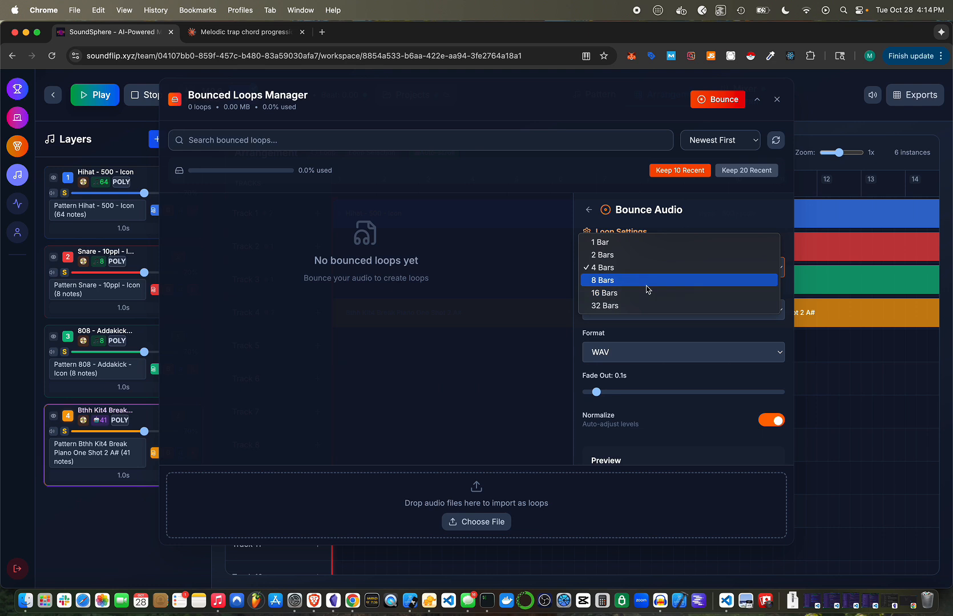
click(648, 294)
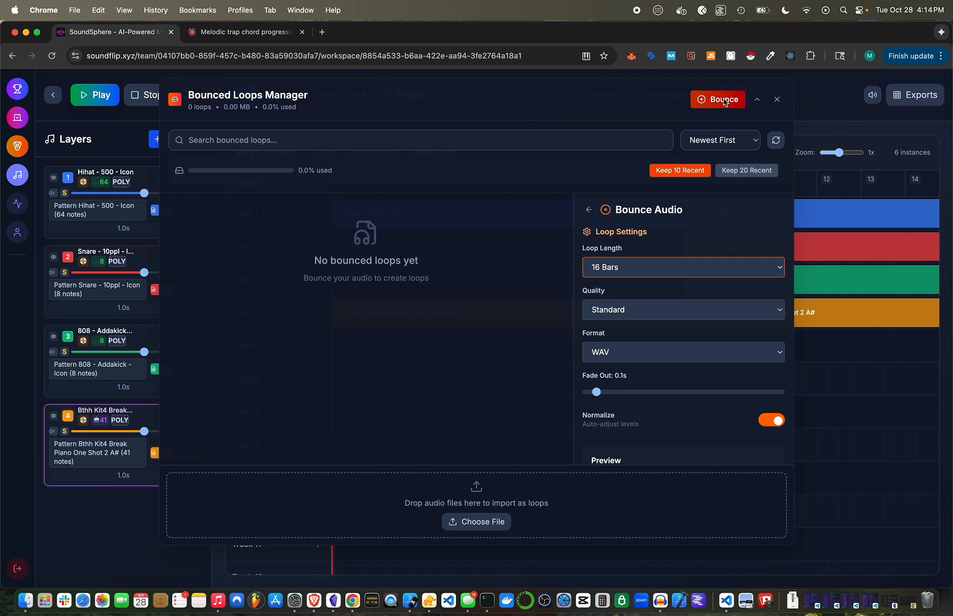
scroll(736, 285, down, 3)
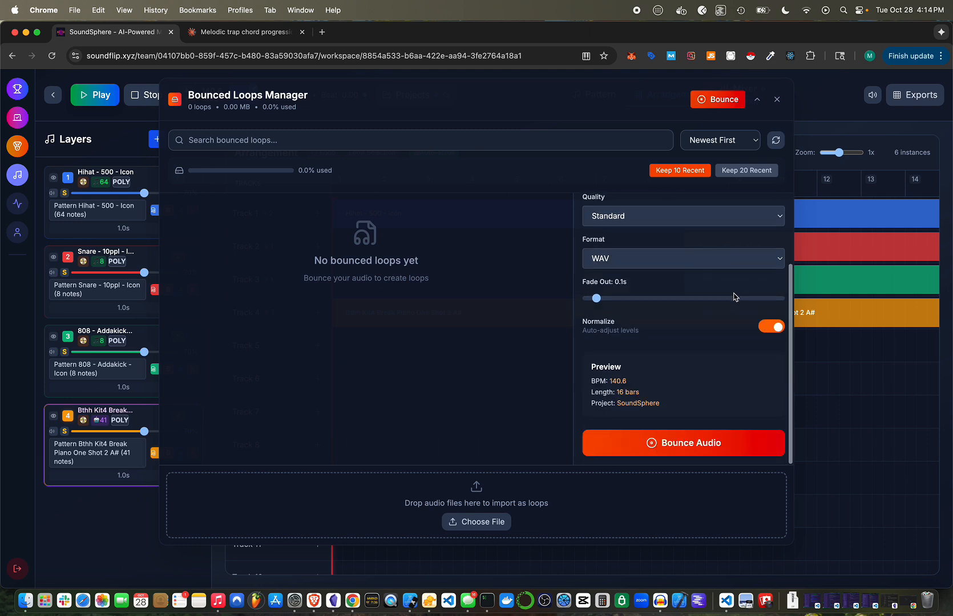
click(688, 445)
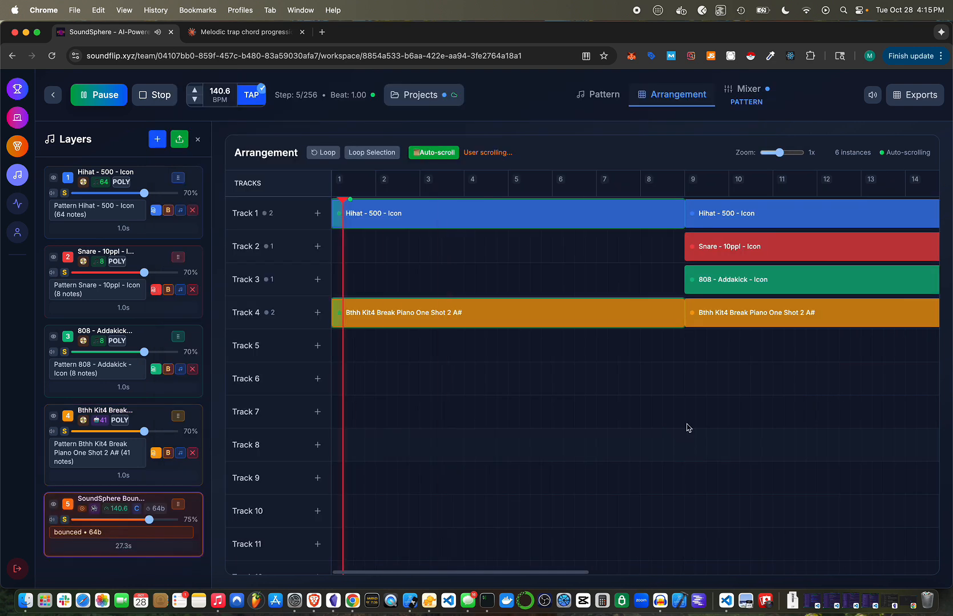
Step: Stop the arrangement playback and remove the bounced loop's layer 5 from the layer list
click(154, 94)
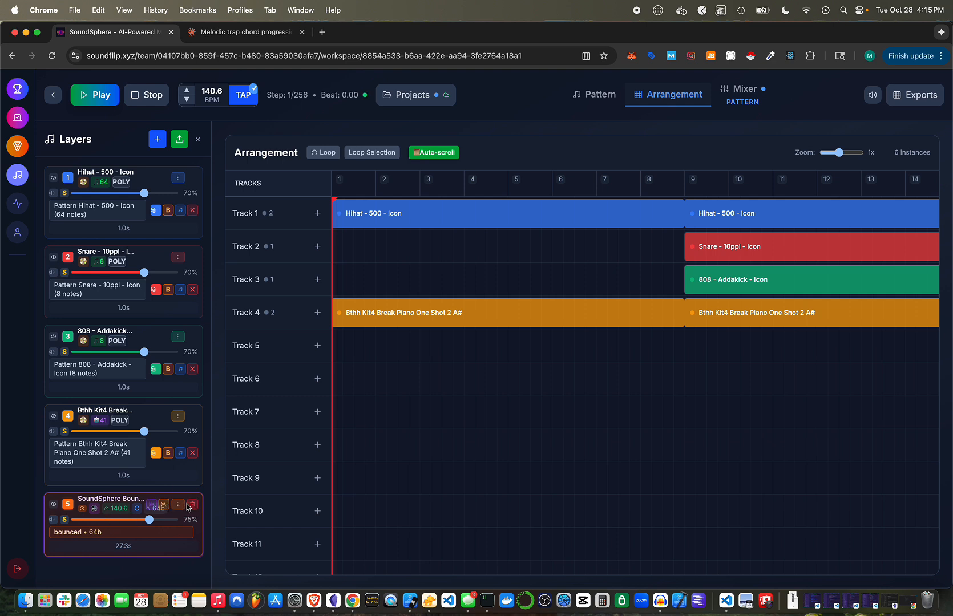
click(98, 96)
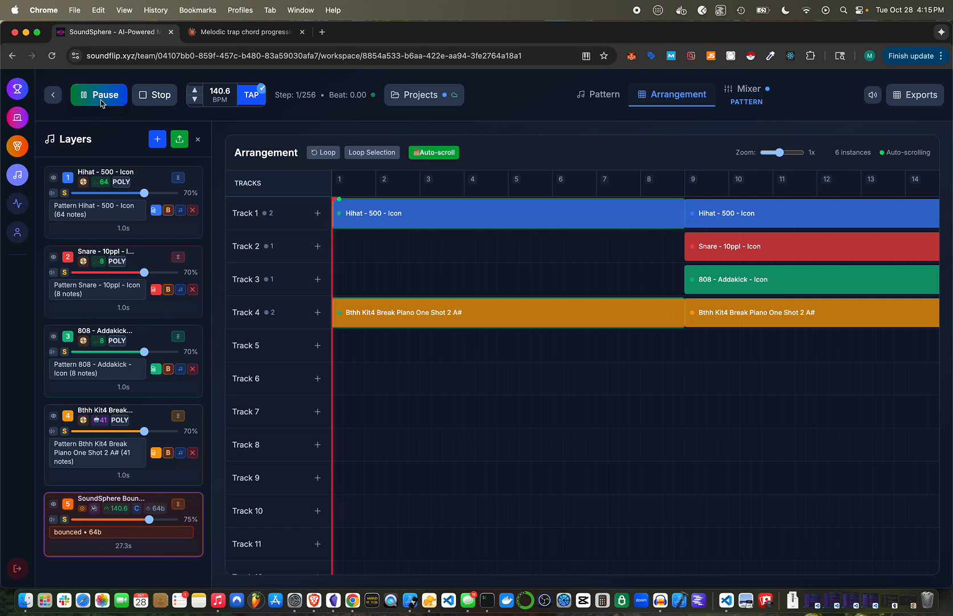
click(156, 97)
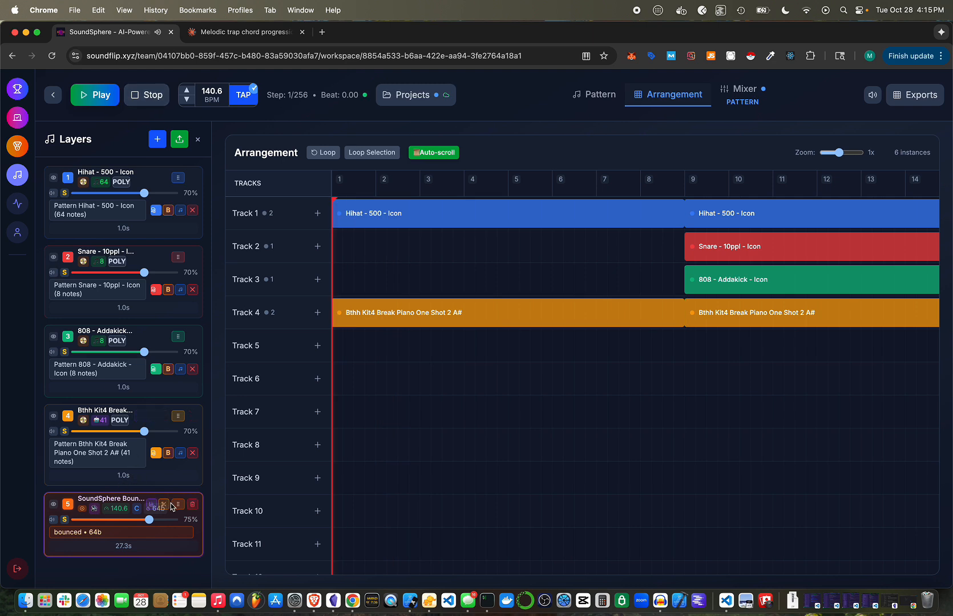
click(192, 508)
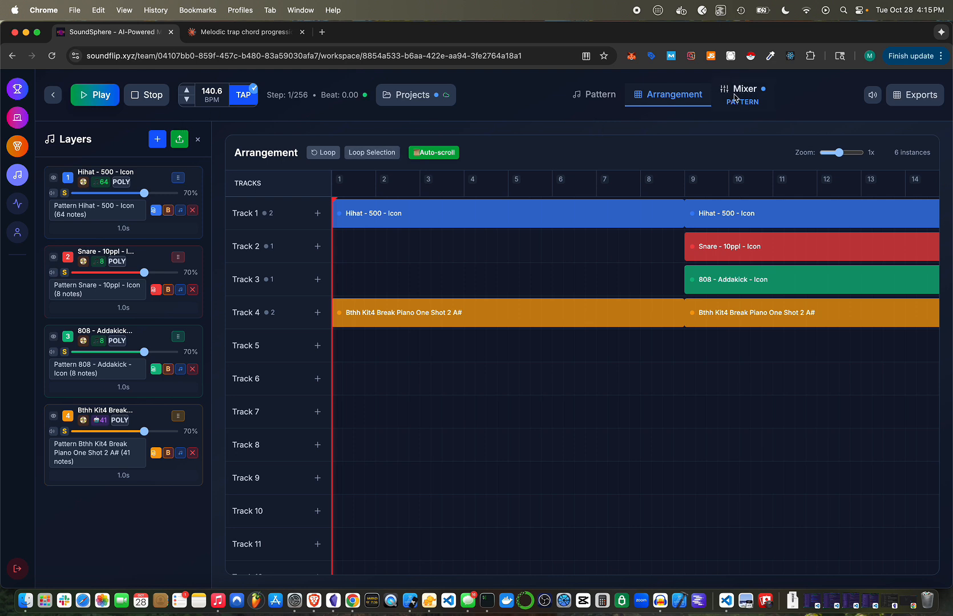
Step: Preview the new 16-bar bounced loop in the Bounced Loops Manager and download it as an audio file
click(913, 95)
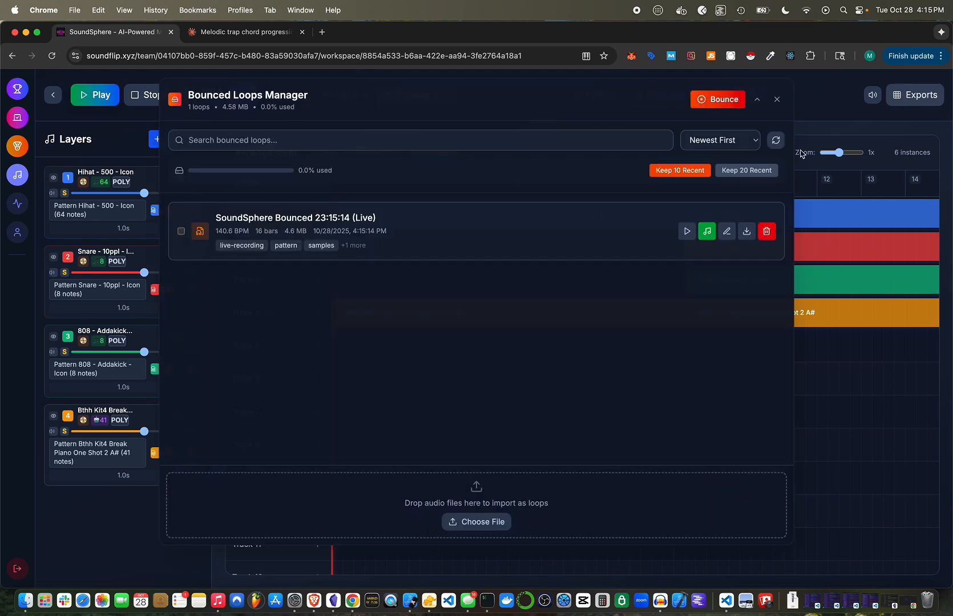
click(686, 233)
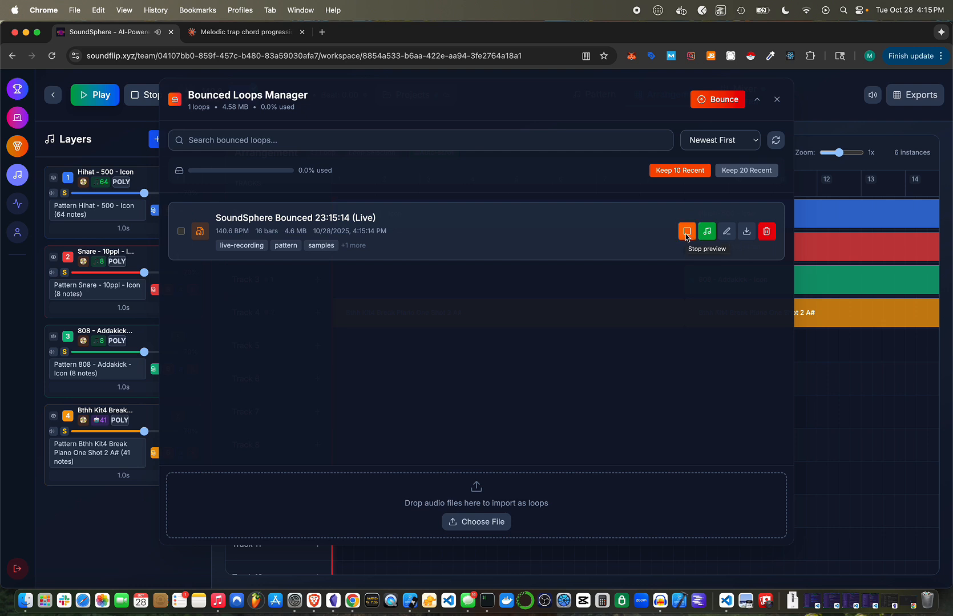
click(686, 232)
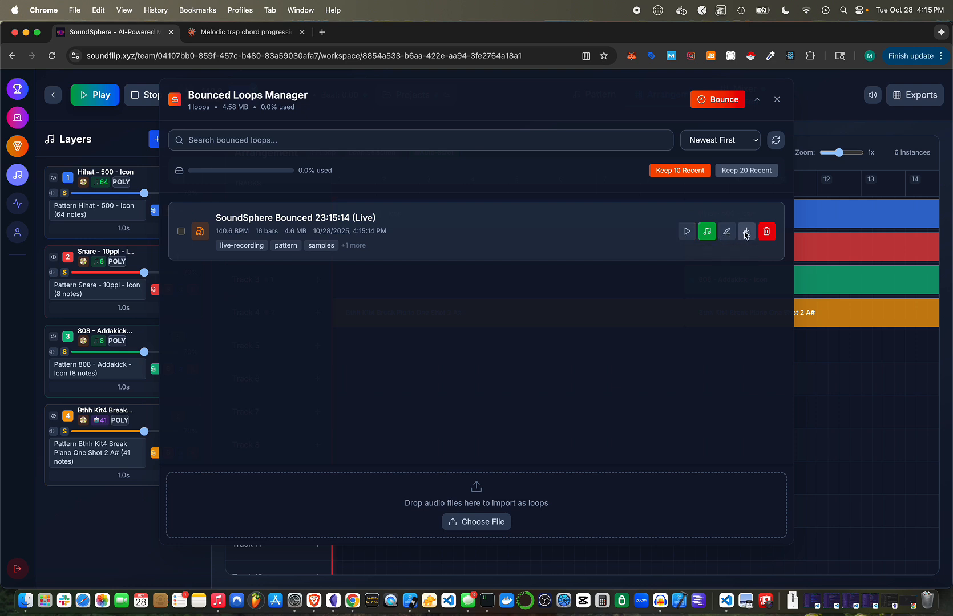
click(746, 232)
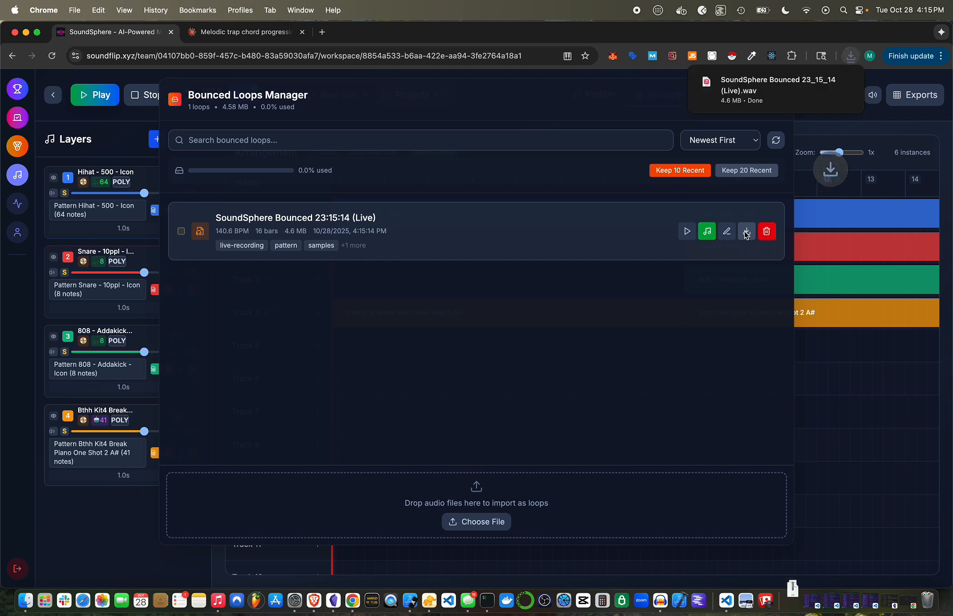
Step: Switch to Finder, preview "SoundSphere Bounced 23_15_14 (Live).wav" from the Downloads folder, and return to SoundSphere in Chrome
click(25, 600)
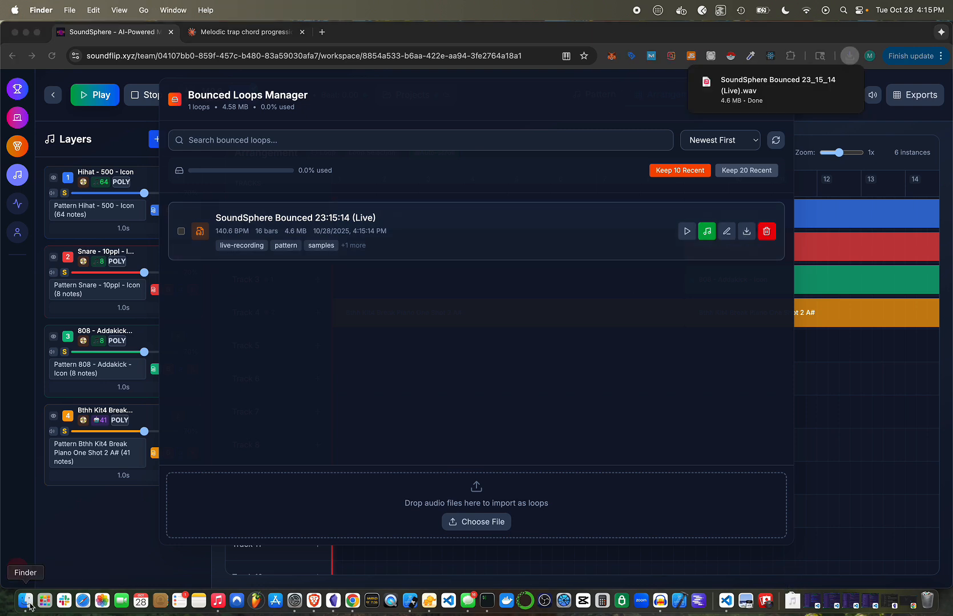
click(161, 217)
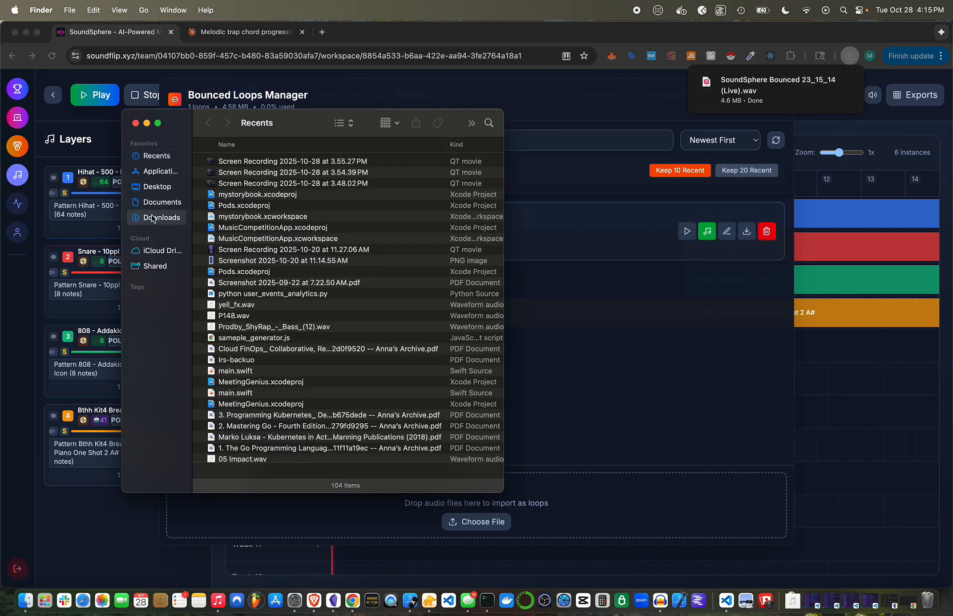
click(237, 269)
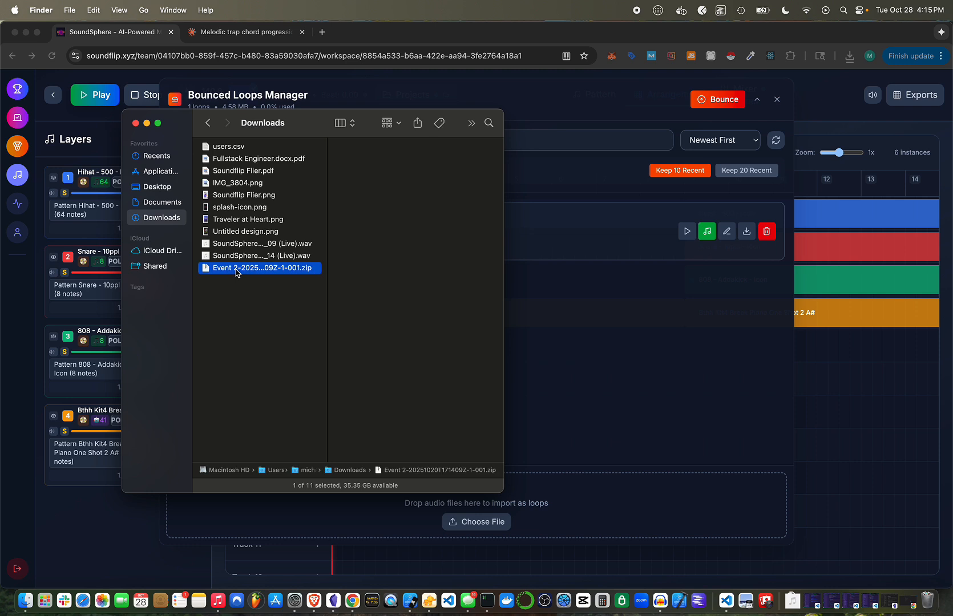
click(231, 256)
key(space)
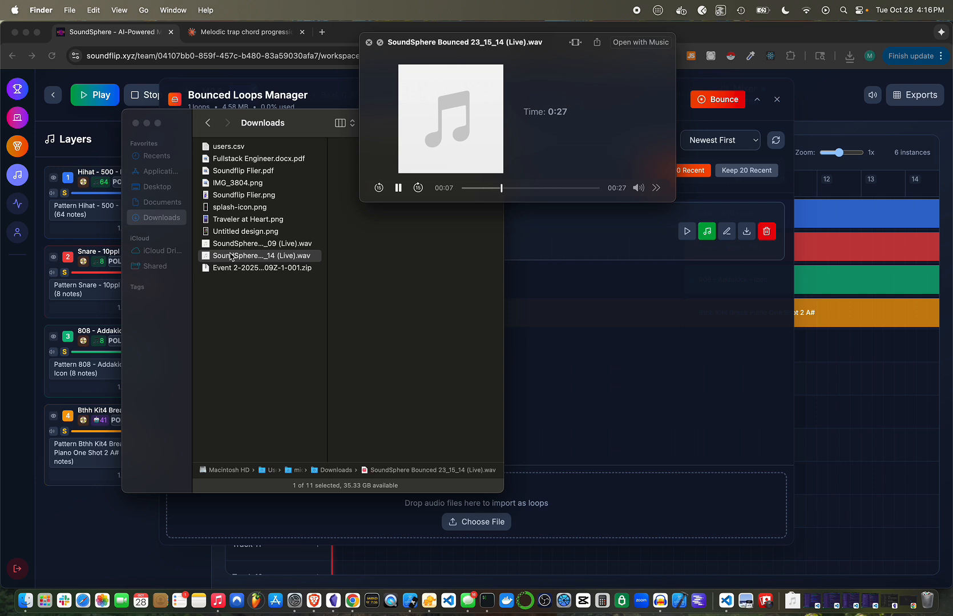
key(space)
click(524, 117)
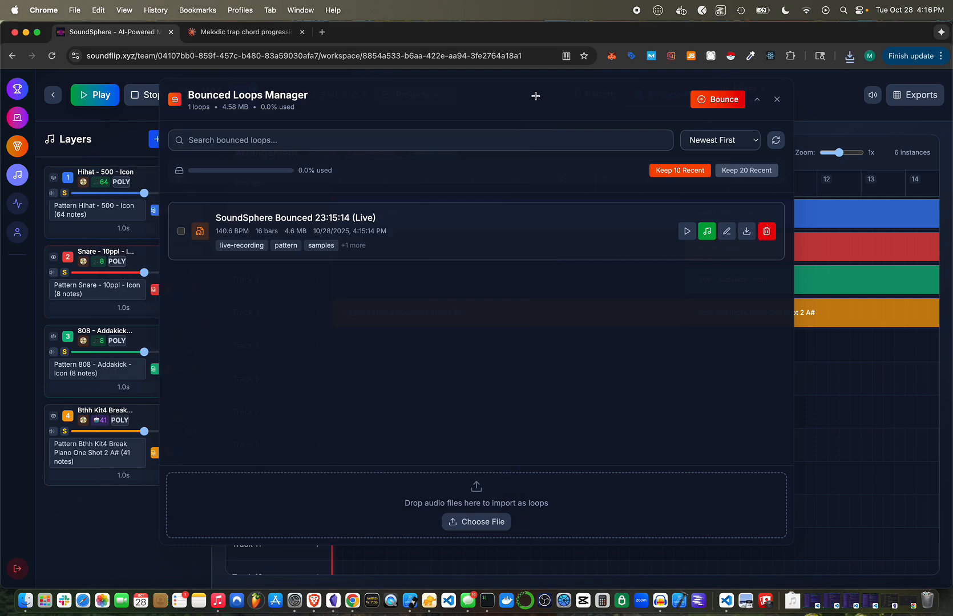
Step: Leave the Bounced Loops Manager and create a new project named "Sample track" in the Project Manager
click(776, 100)
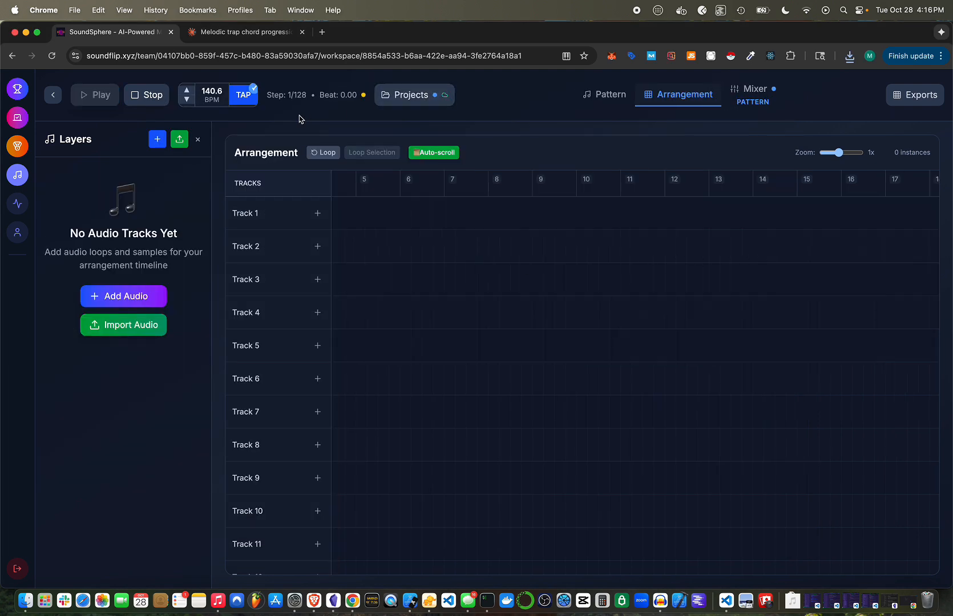
click(601, 94)
click(436, 95)
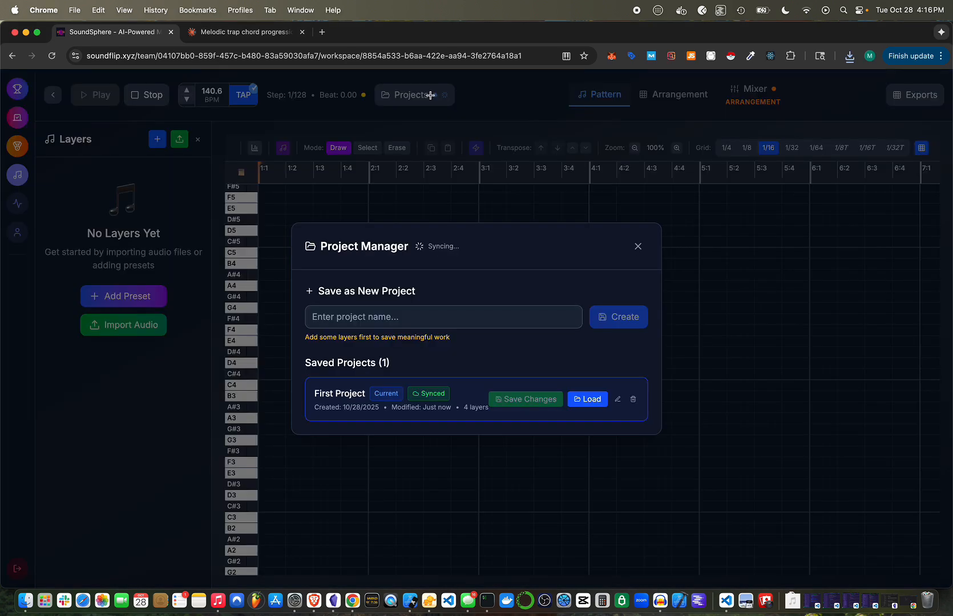
click(464, 318)
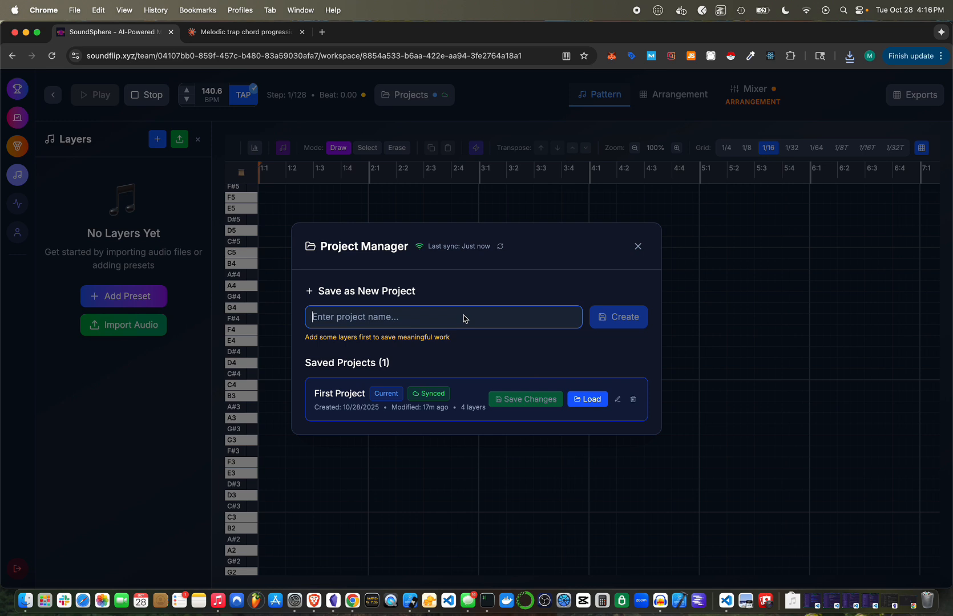
text(Sample track)
click(597, 320)
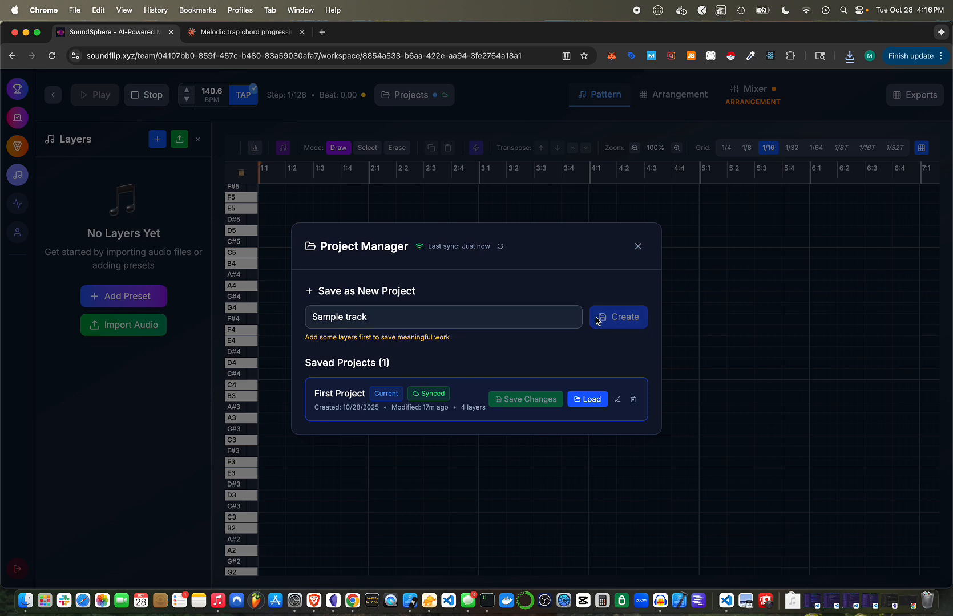
click(415, 320)
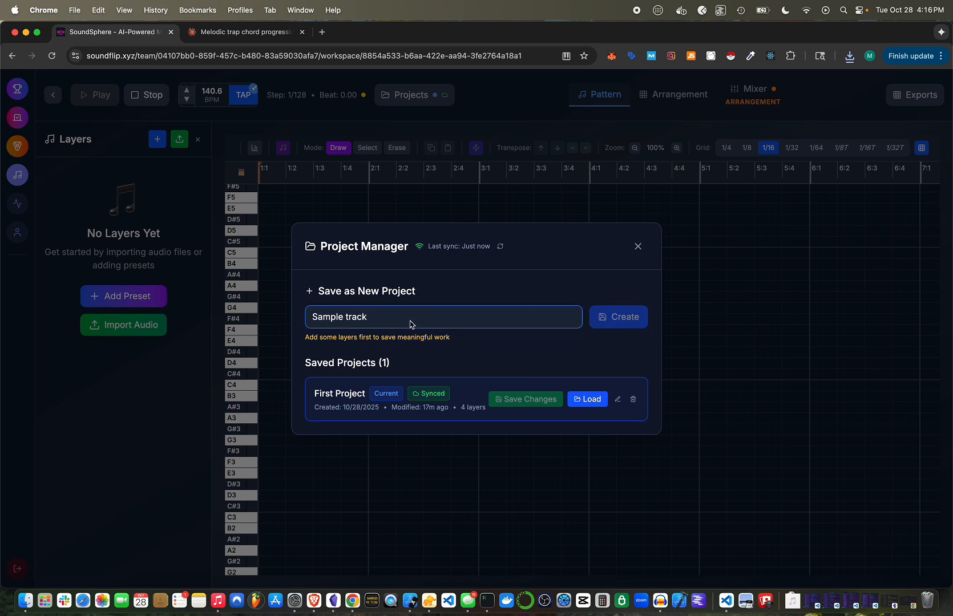
click(311, 294)
click(374, 321)
key(Return)
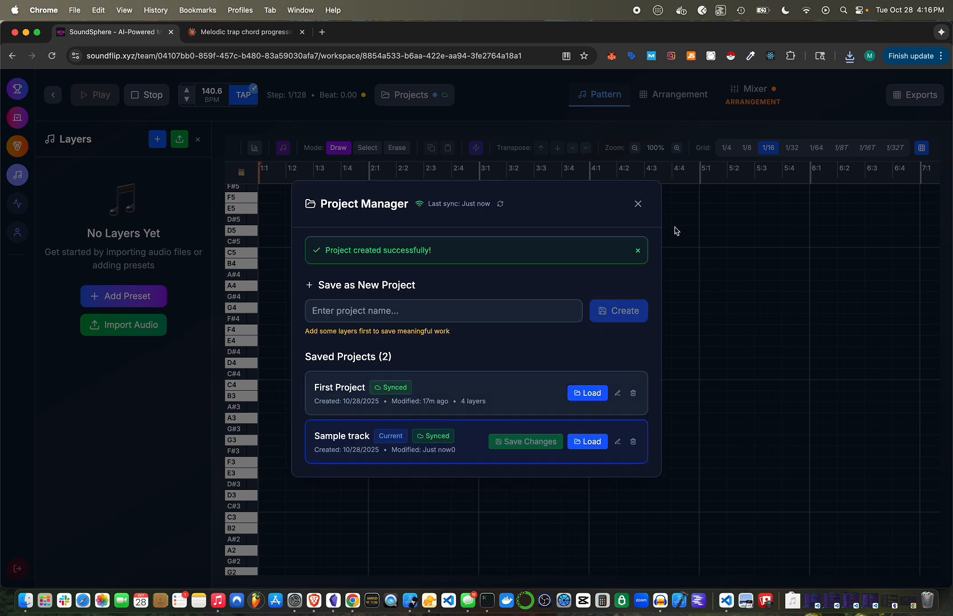
click(638, 206)
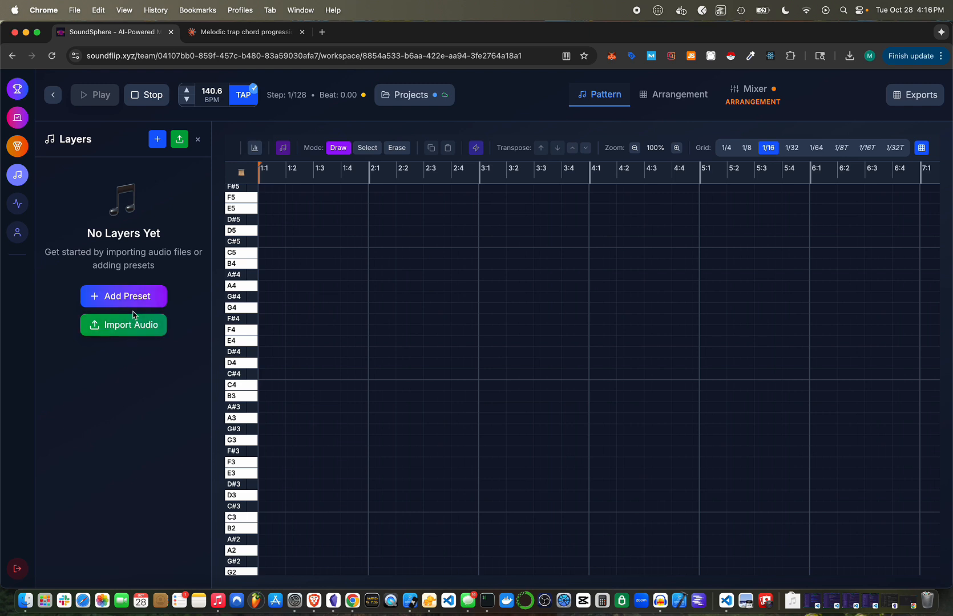
Step: Import the first 30 seconds of "Too Many Nights1wav.wav" as a layer and erase its C4 note at the start of bar 1
click(126, 330)
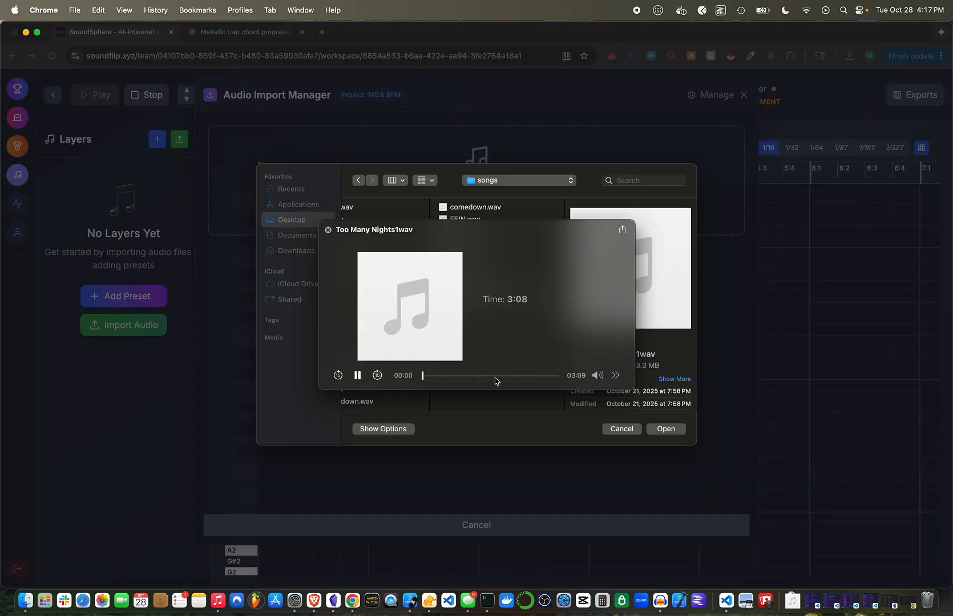
key(XF86AudioRaiseVolume)
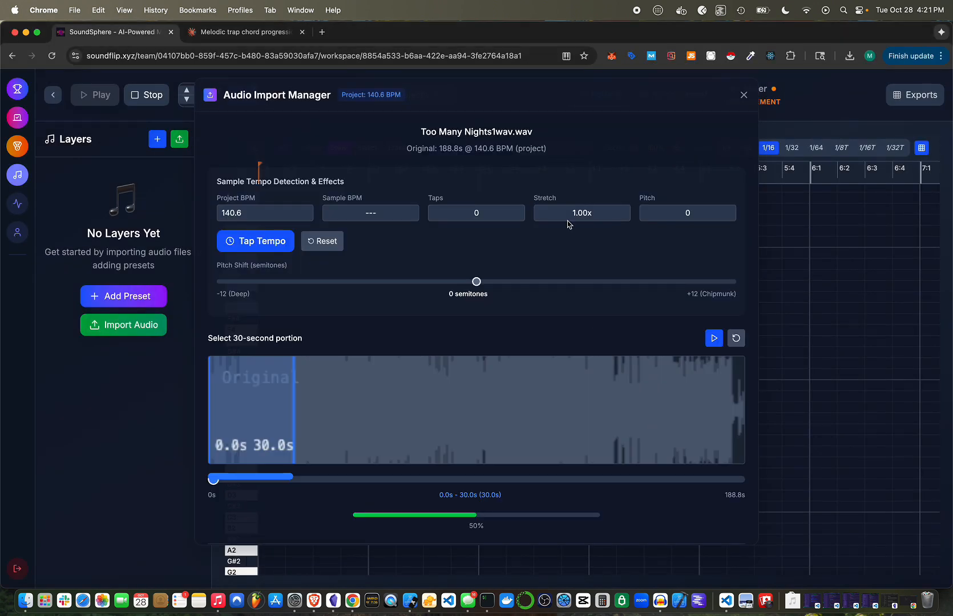
click(714, 339)
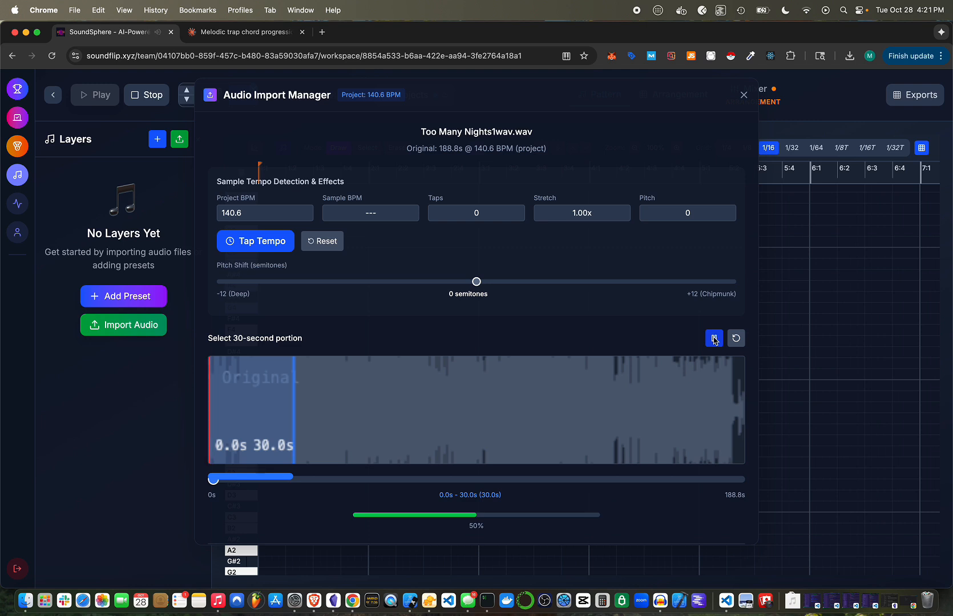
scroll(670, 445, down, 2)
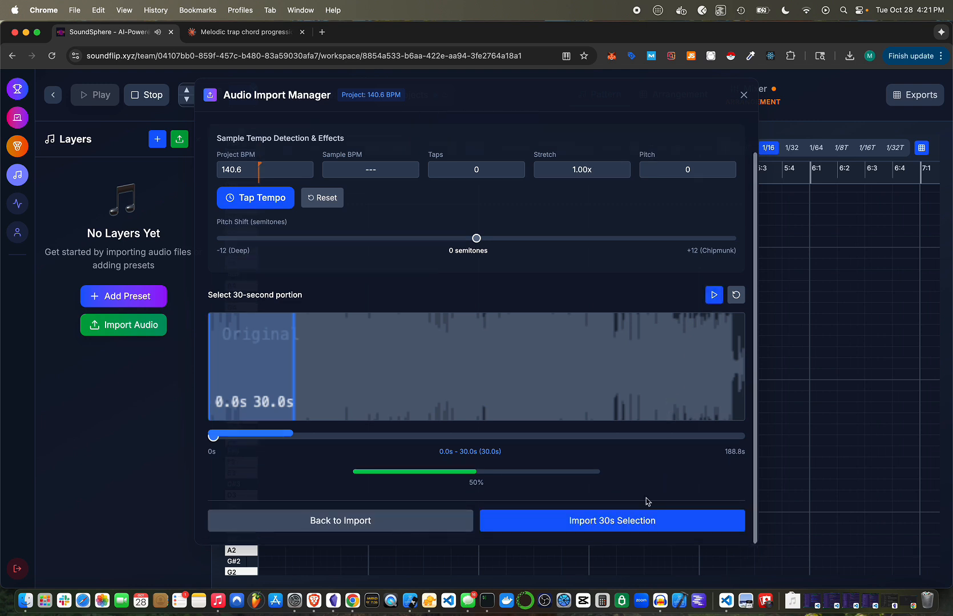
click(612, 523)
mouse_move(141, 182)
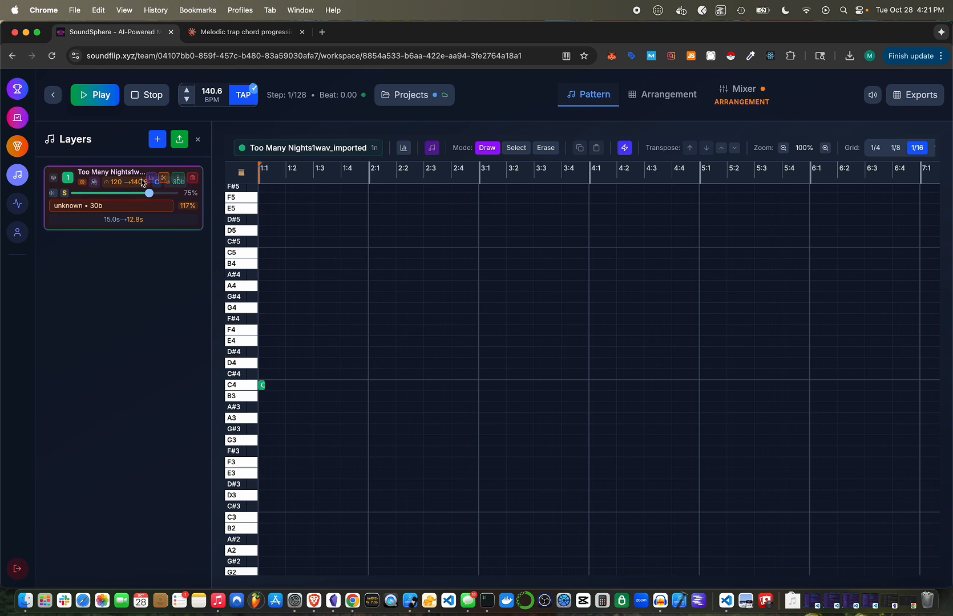
click(245, 389)
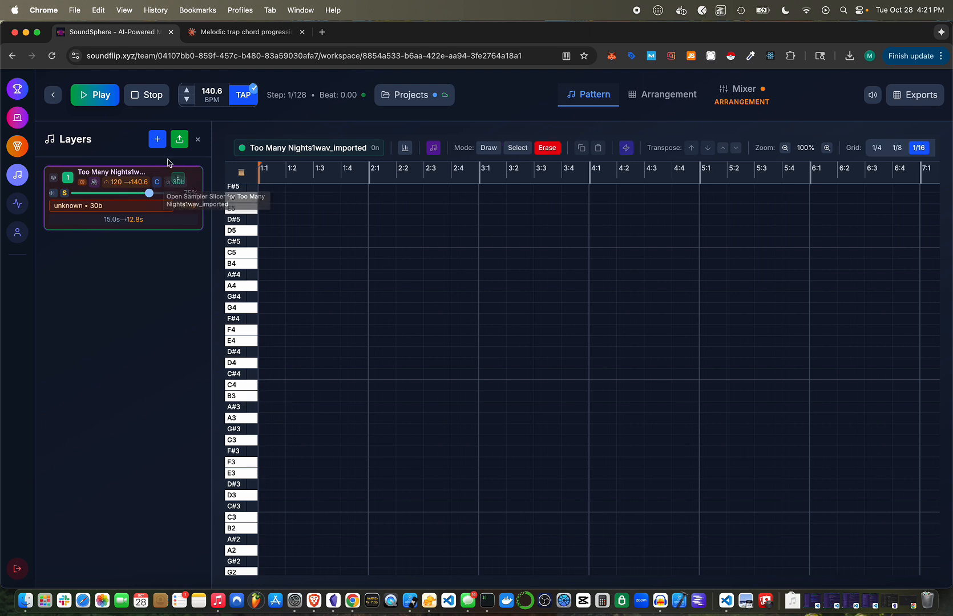
Step: Open the Sampler Slicer for the imported Too Many Nights layer and set the slice count to 16
mouse_move(165, 185)
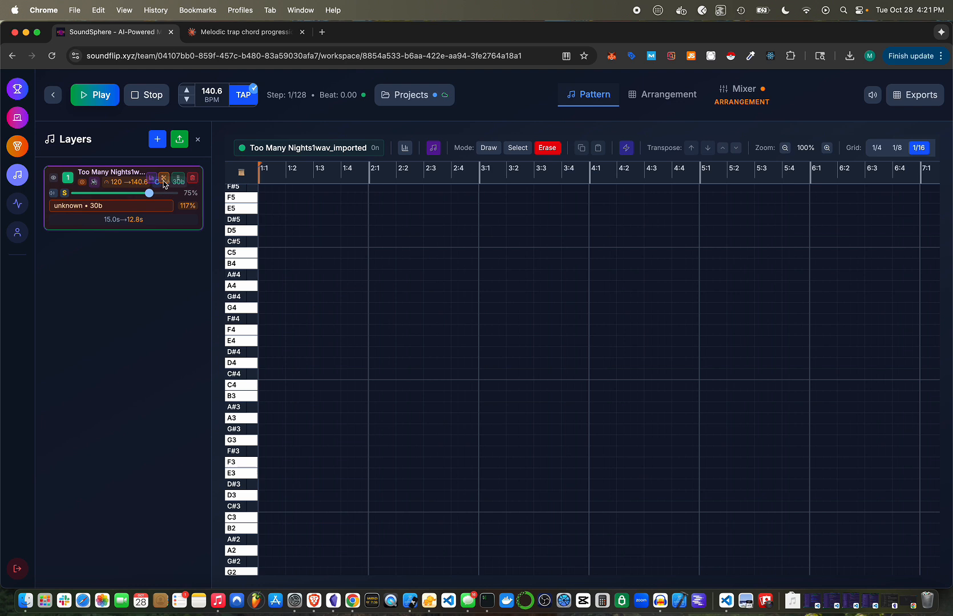
click(163, 179)
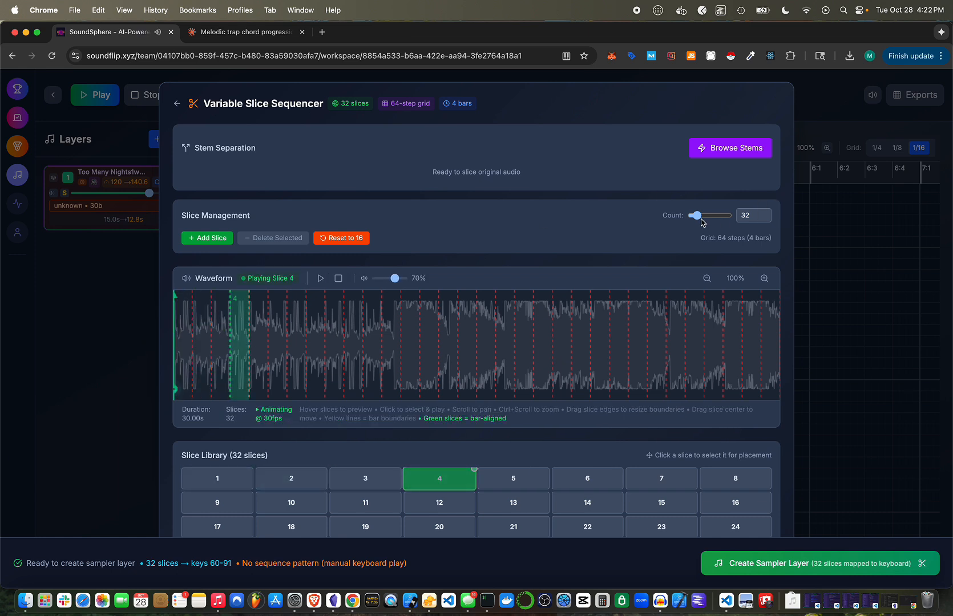
drag(696, 217, 689, 219)
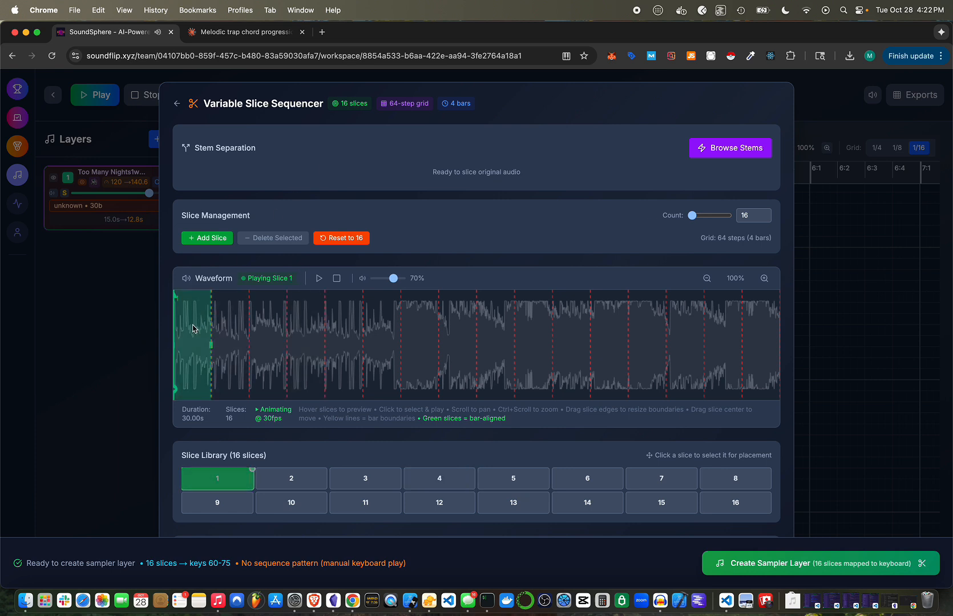
Step: Audition slices 2 through 9 one after another in the Slice Library
scroll(193, 329, down, 2)
scroll(193, 329, down, 1)
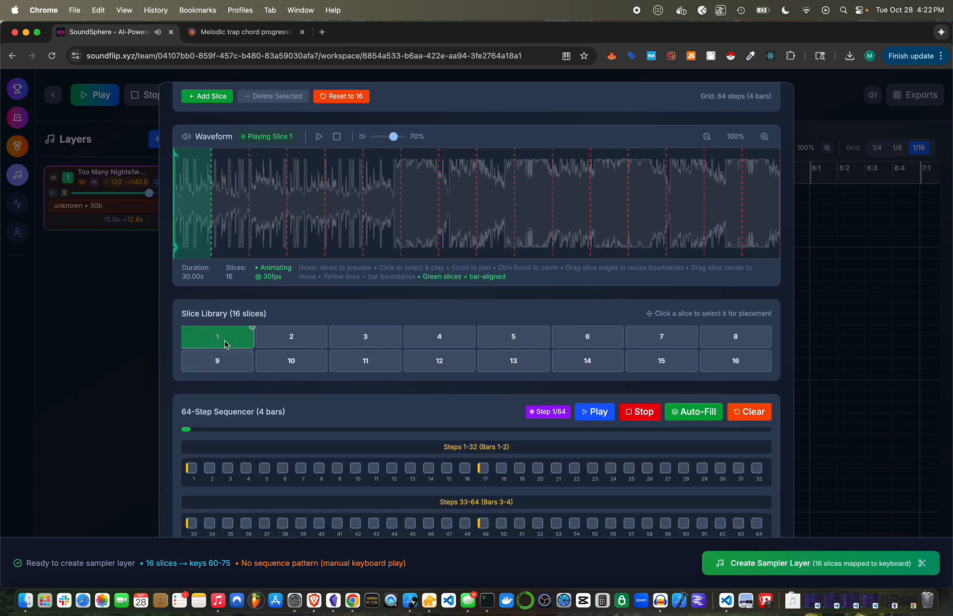
click(299, 339)
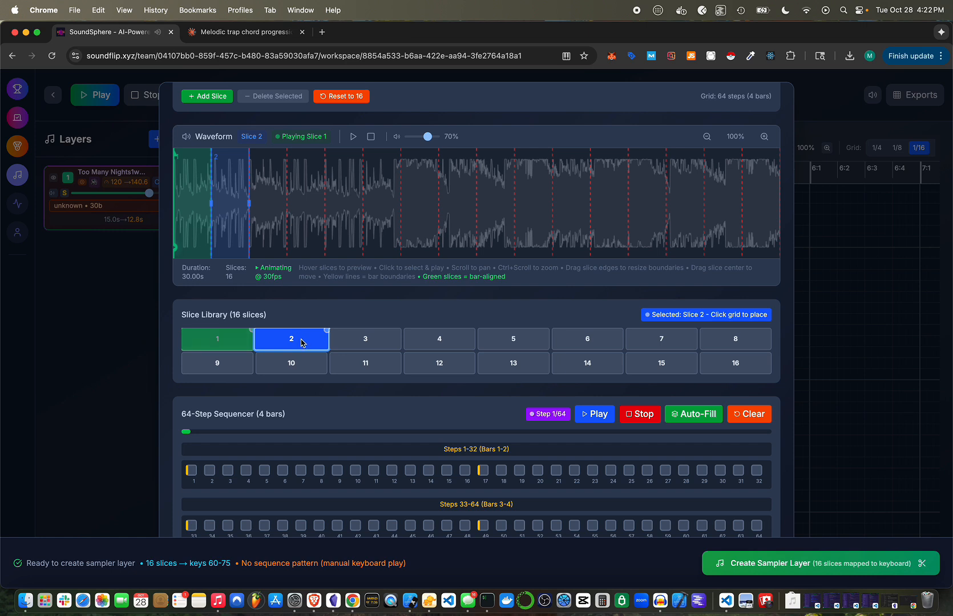
click(373, 341)
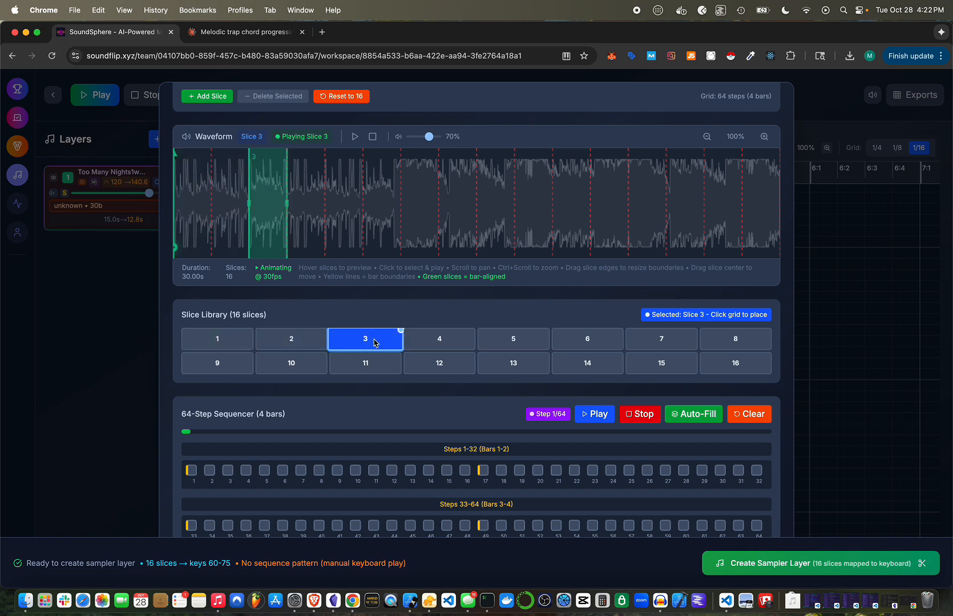
click(445, 340)
click(503, 345)
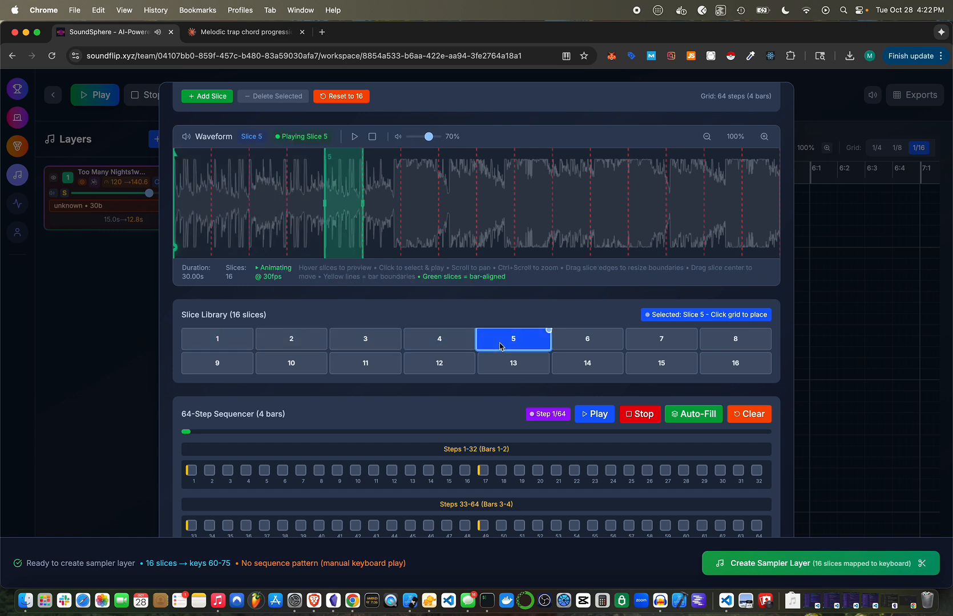
click(561, 347)
click(649, 346)
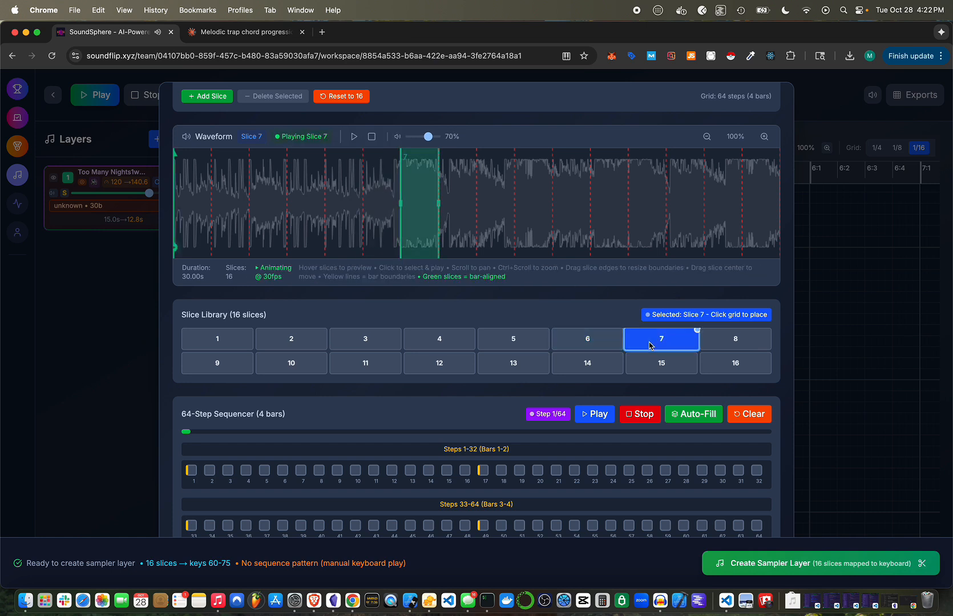
click(716, 347)
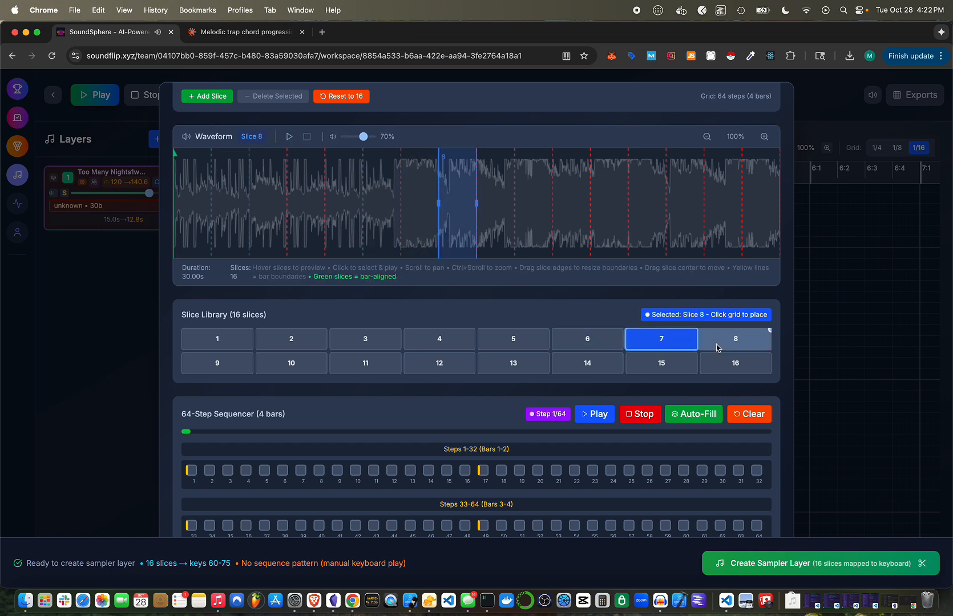
click(245, 368)
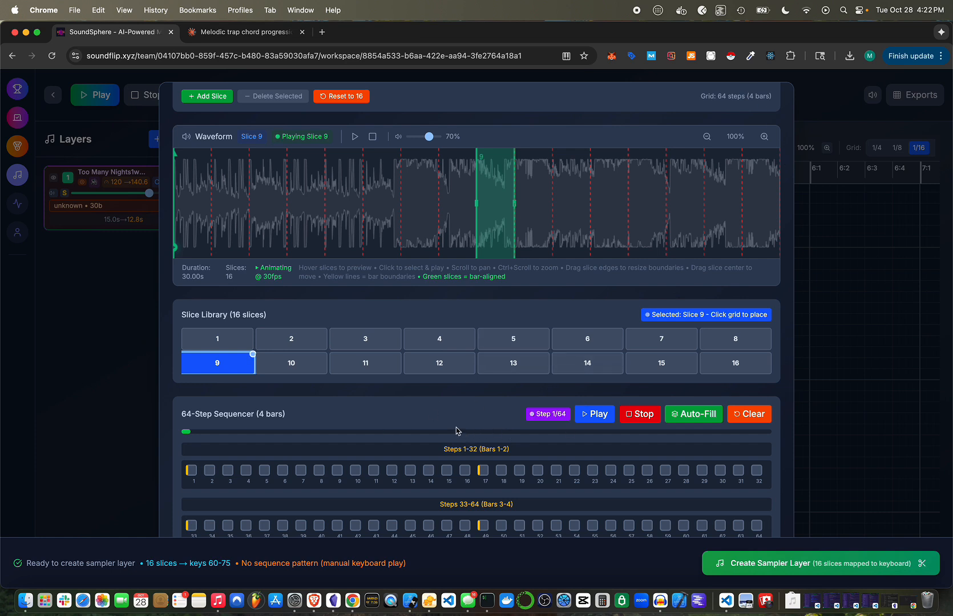
Step: Look over the slicer's 64-step sequencer, slice management and stem separation sections
scroll(256, 451, down, 1)
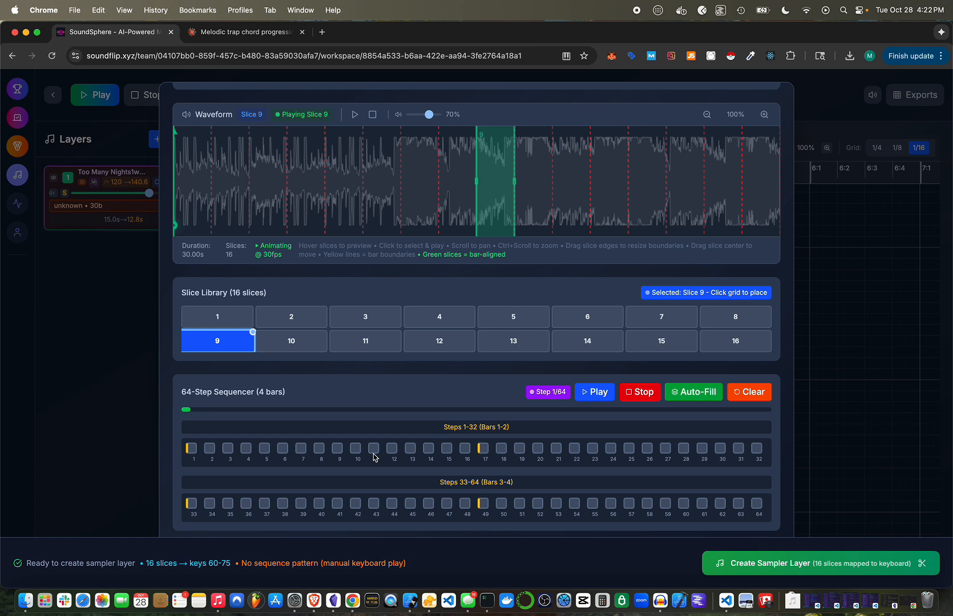
scroll(509, 415, down, 1)
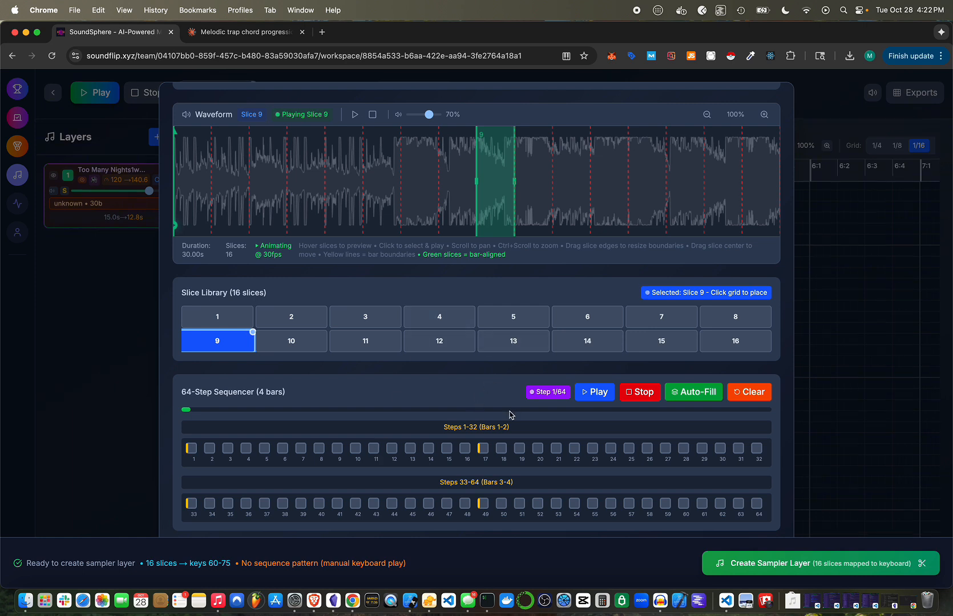
scroll(509, 415, up, 3)
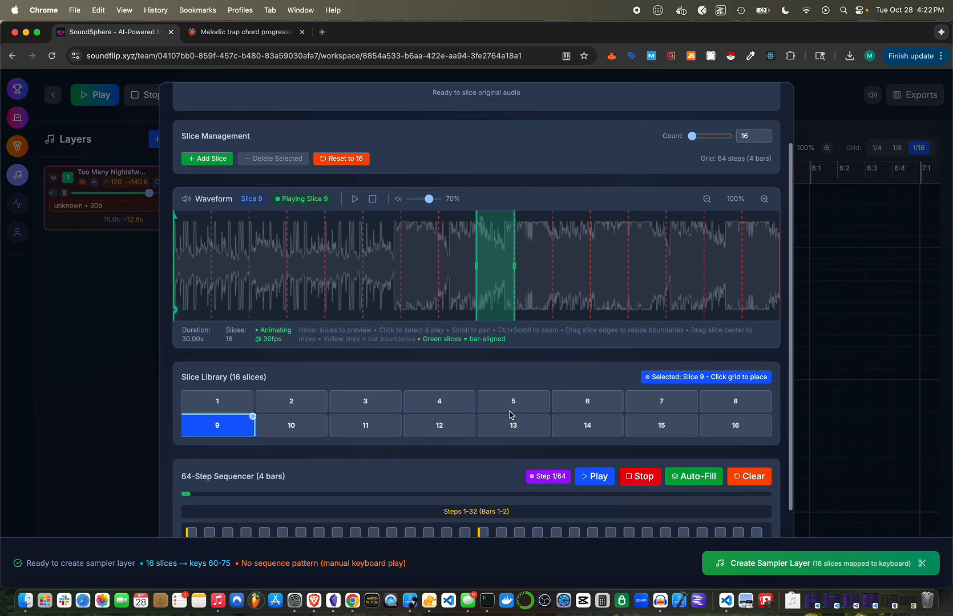
scroll(784, 384, up, 3)
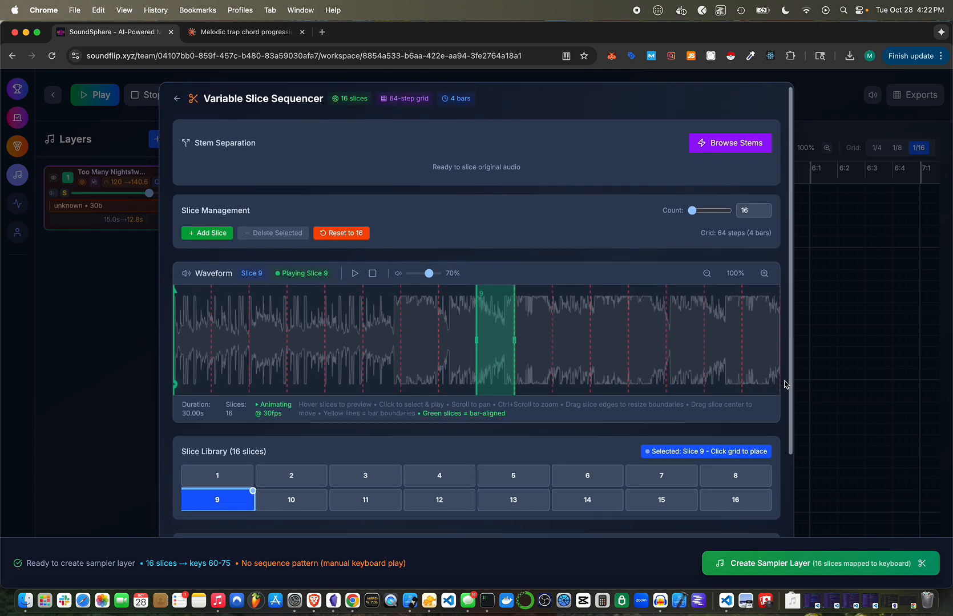
scroll(784, 384, up, 1)
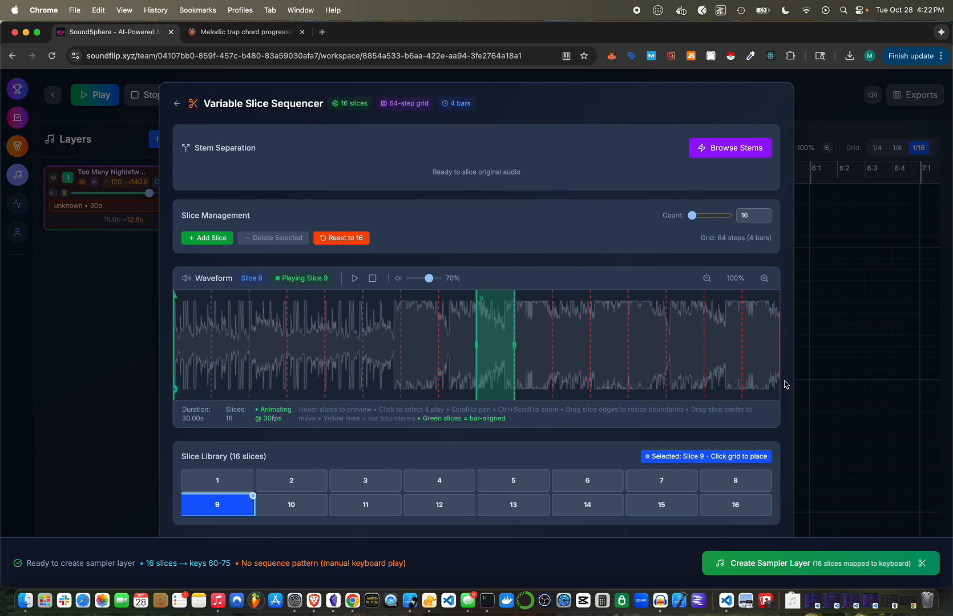
scroll(782, 384, down, 5)
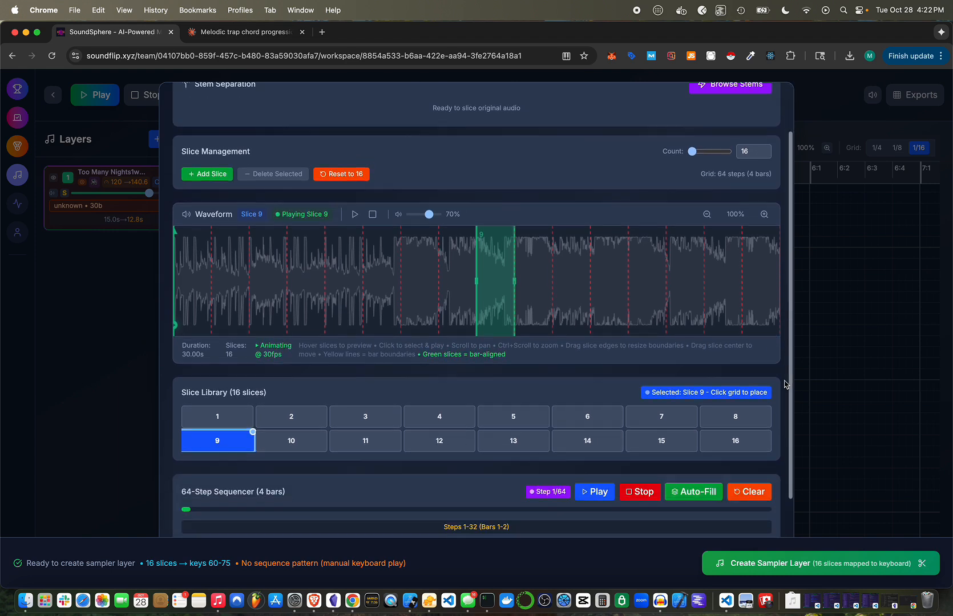
scroll(782, 382, up, 5)
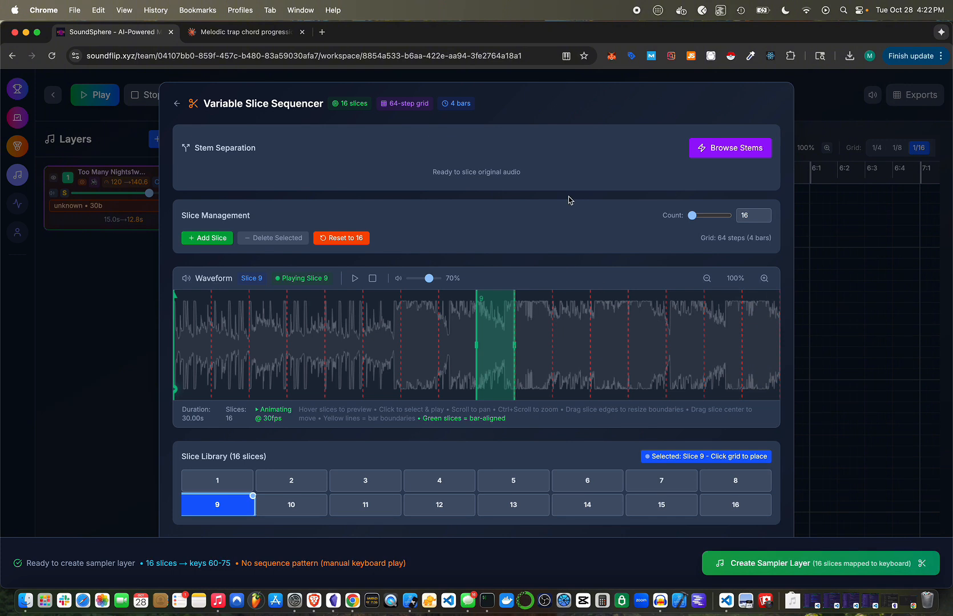
Step: Run a new stem separation on the imported song and play back its Drums stem
click(727, 152)
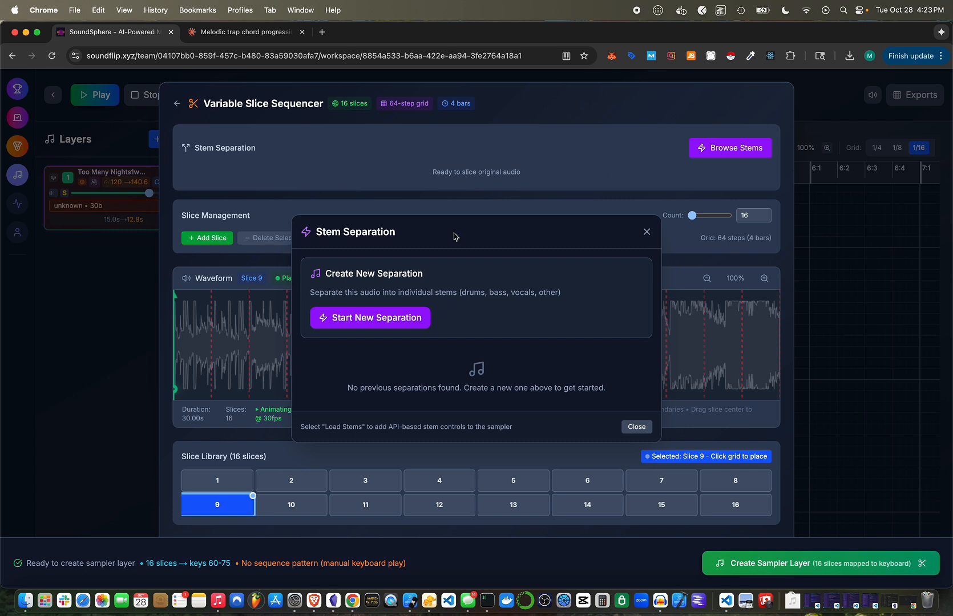
click(374, 323)
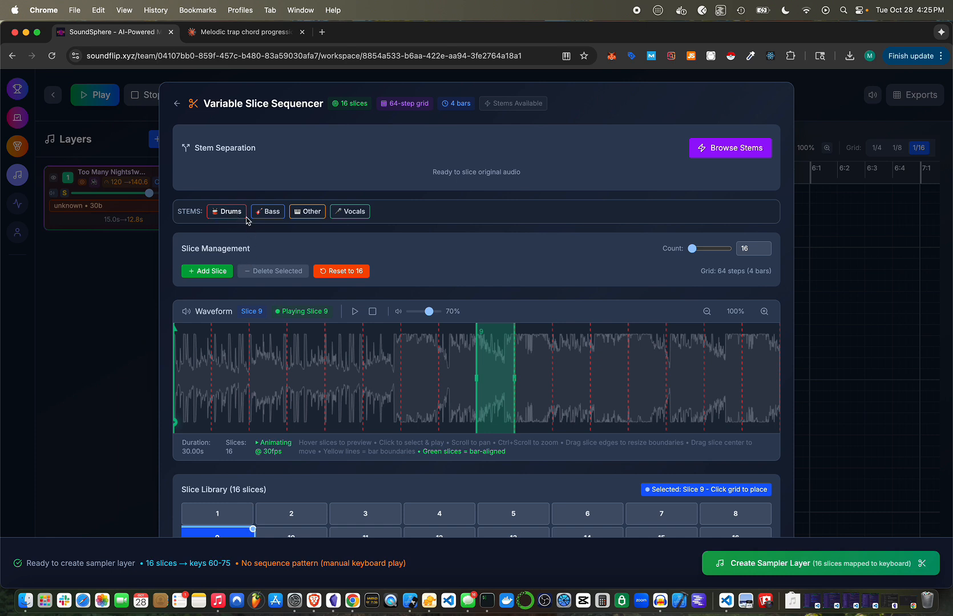
click(228, 212)
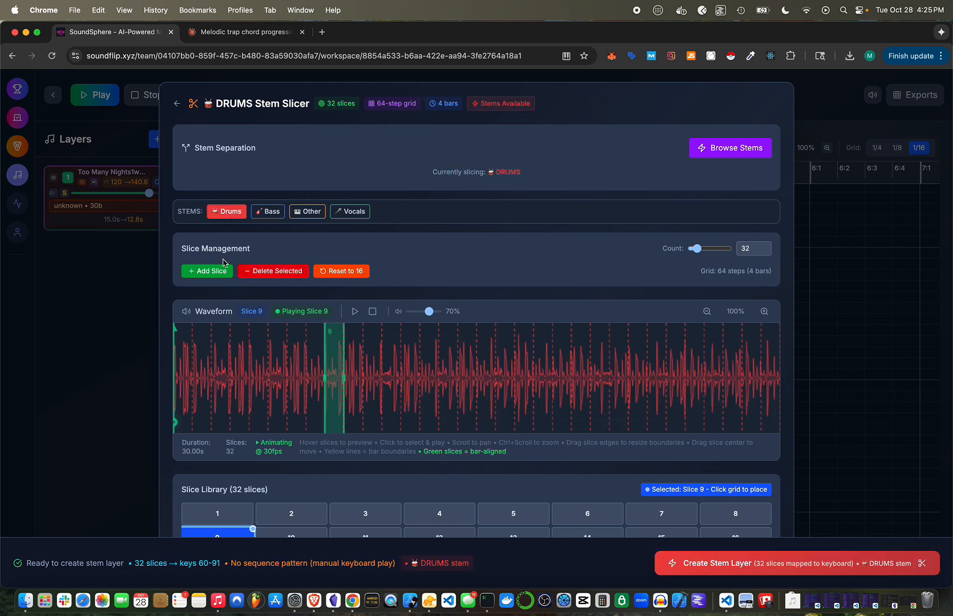
click(355, 312)
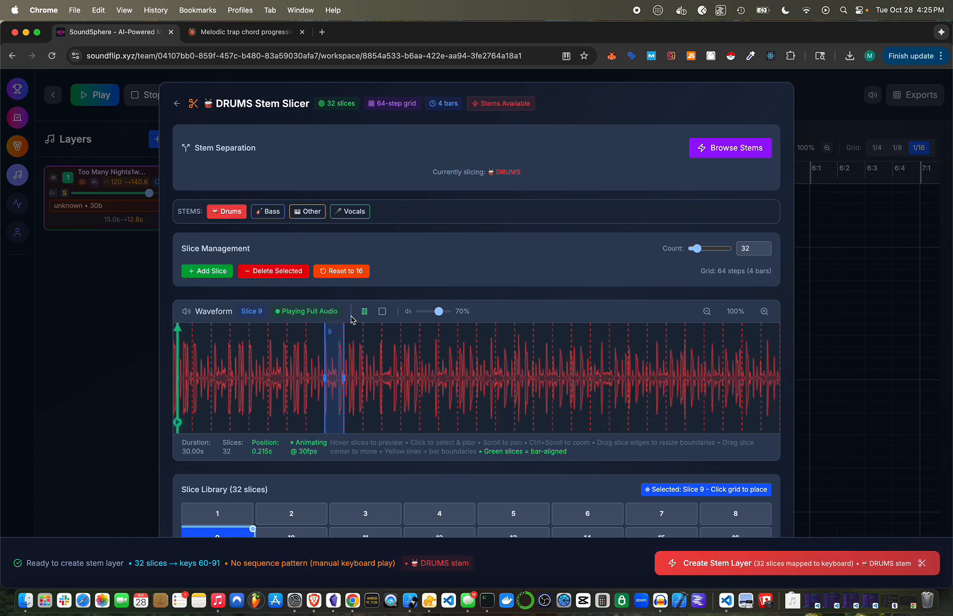
click(381, 312)
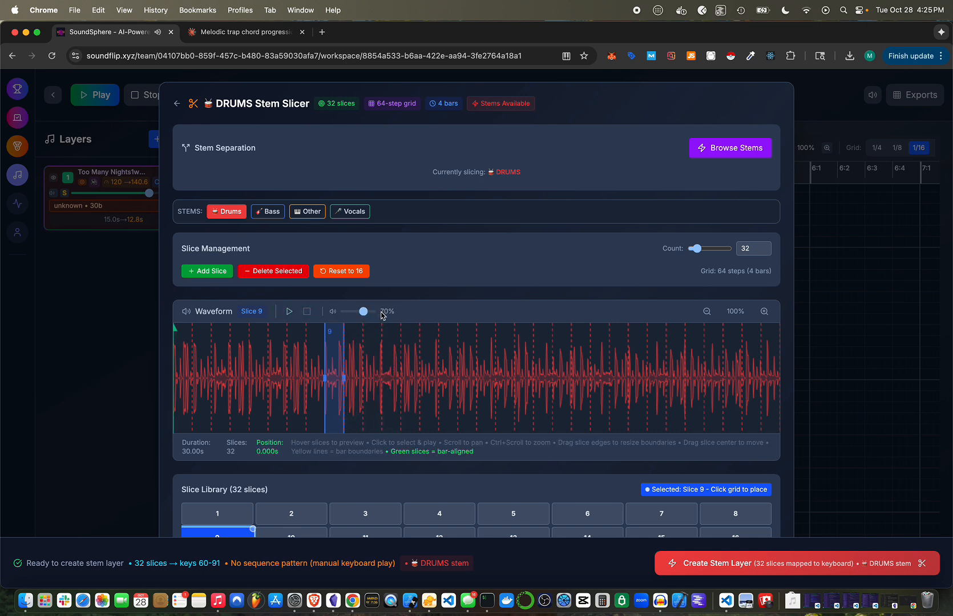
Step: Audition the Bass, Other and Vocals stems one after another
click(271, 217)
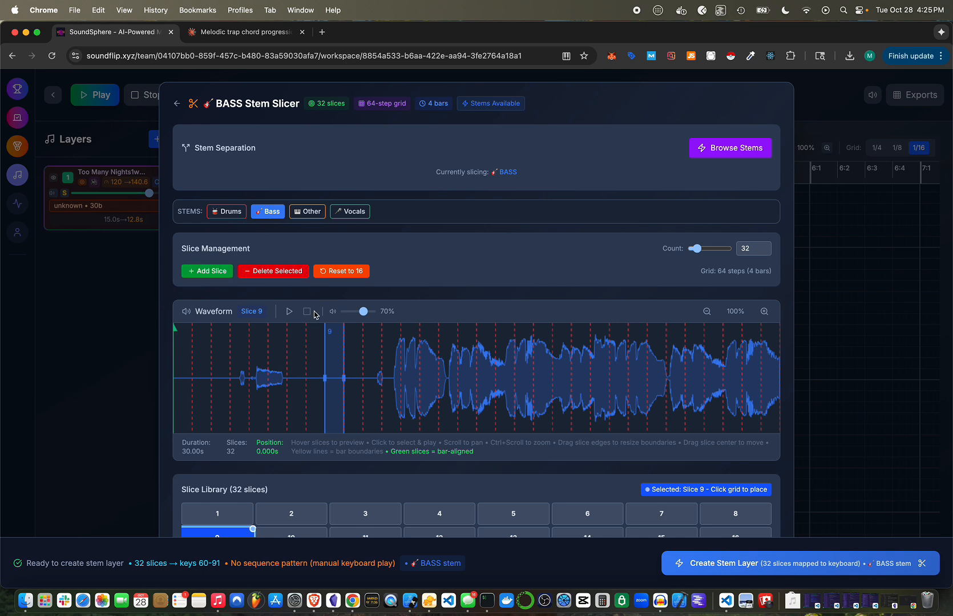
click(289, 311)
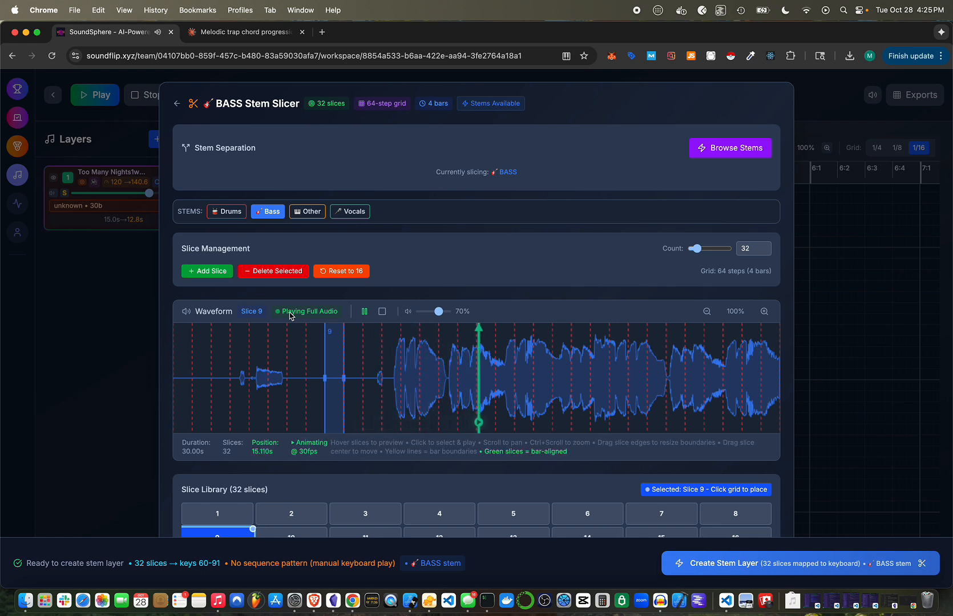
click(381, 311)
click(310, 213)
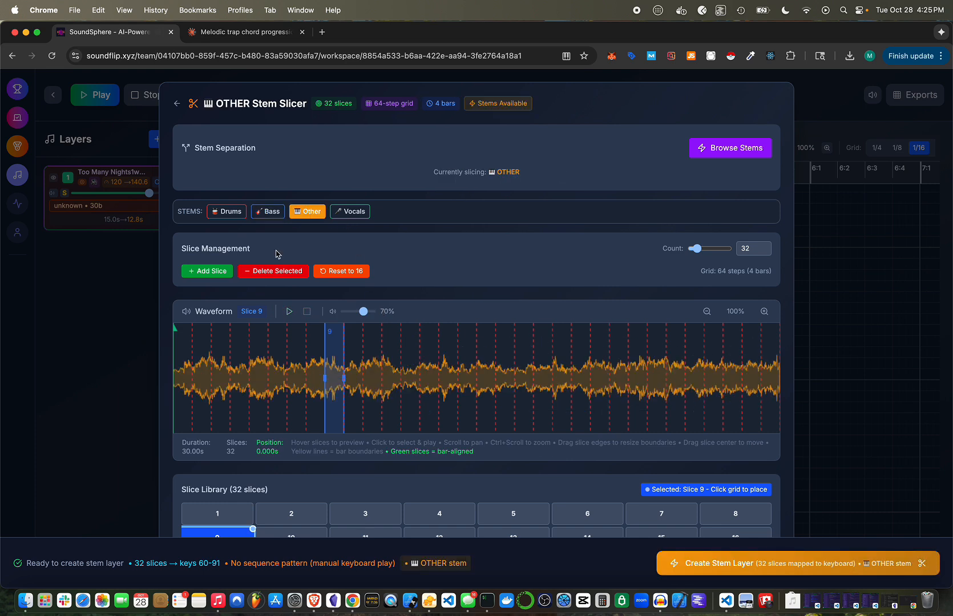
click(289, 310)
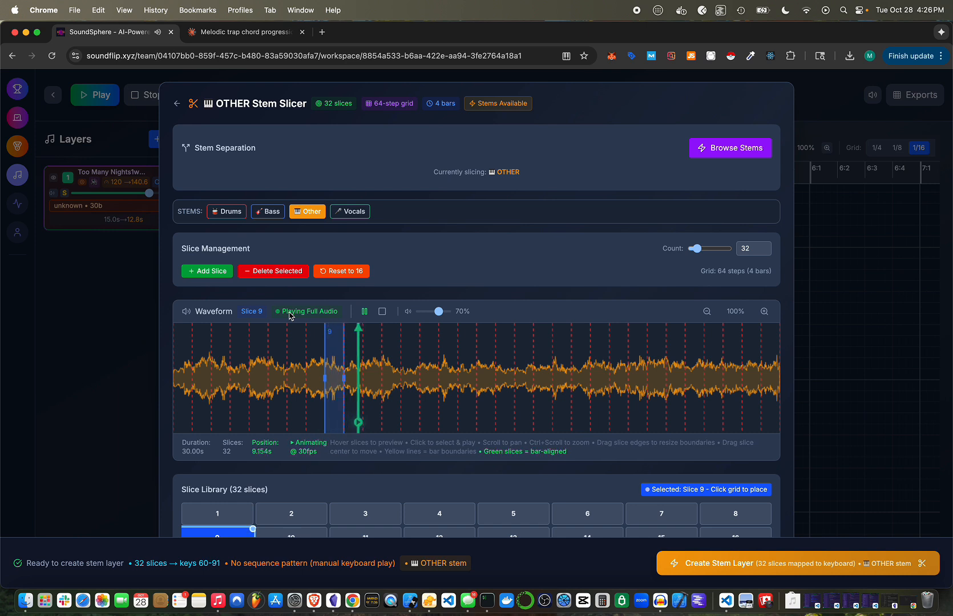
click(380, 311)
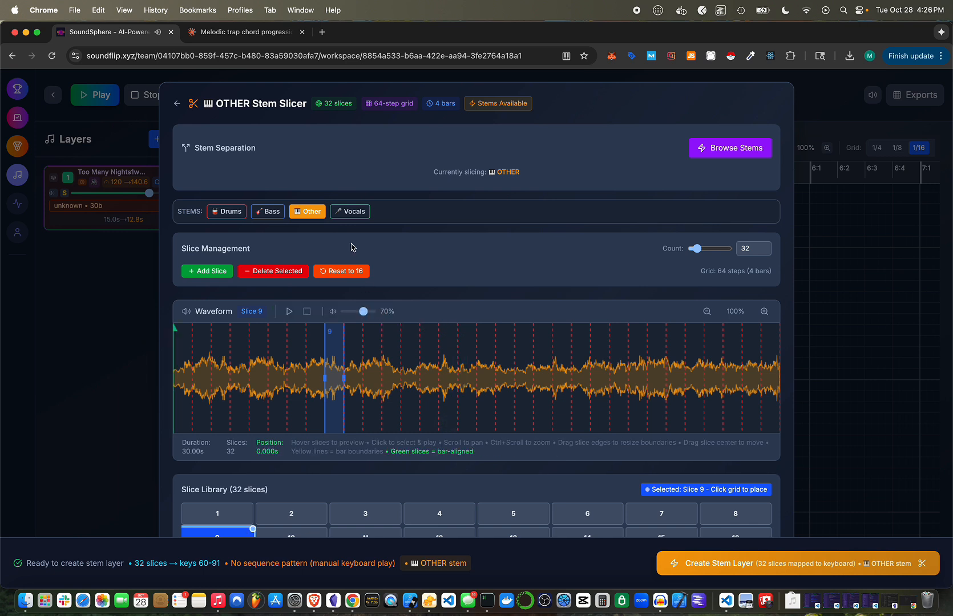
click(349, 212)
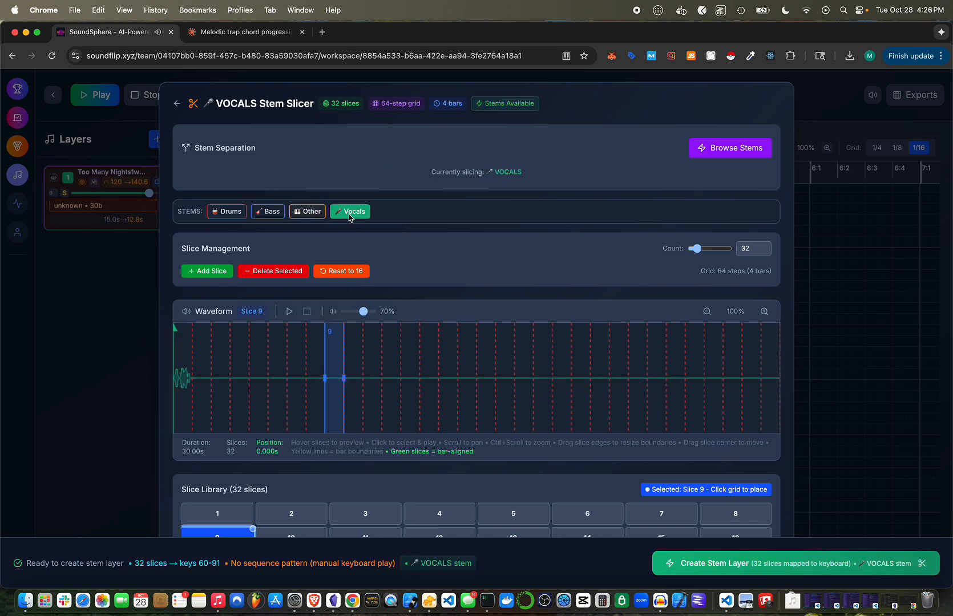
click(291, 312)
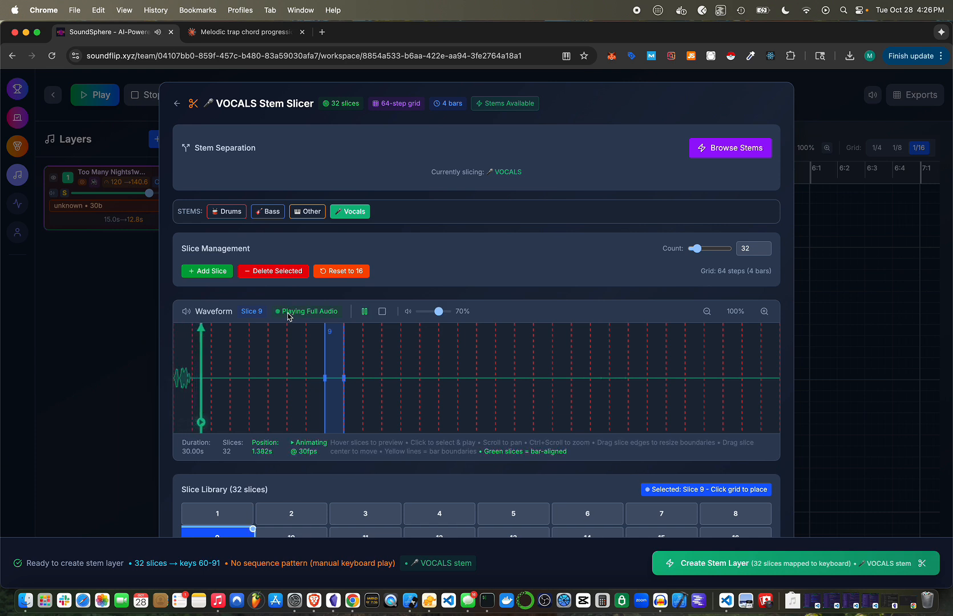
click(382, 312)
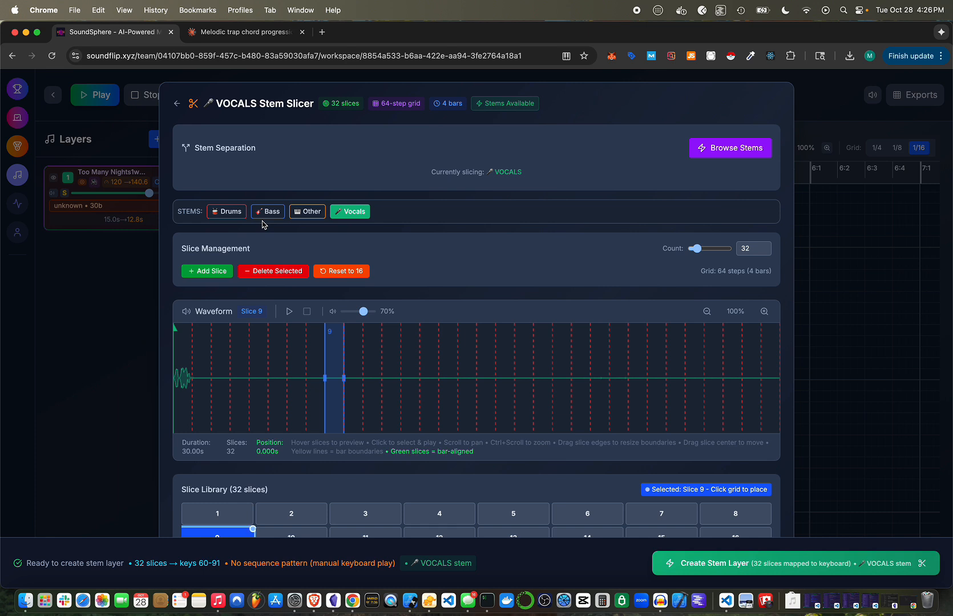
Step: Create a stem layer from the Drums stem with its 32 slices mapped to the keyboard
click(231, 212)
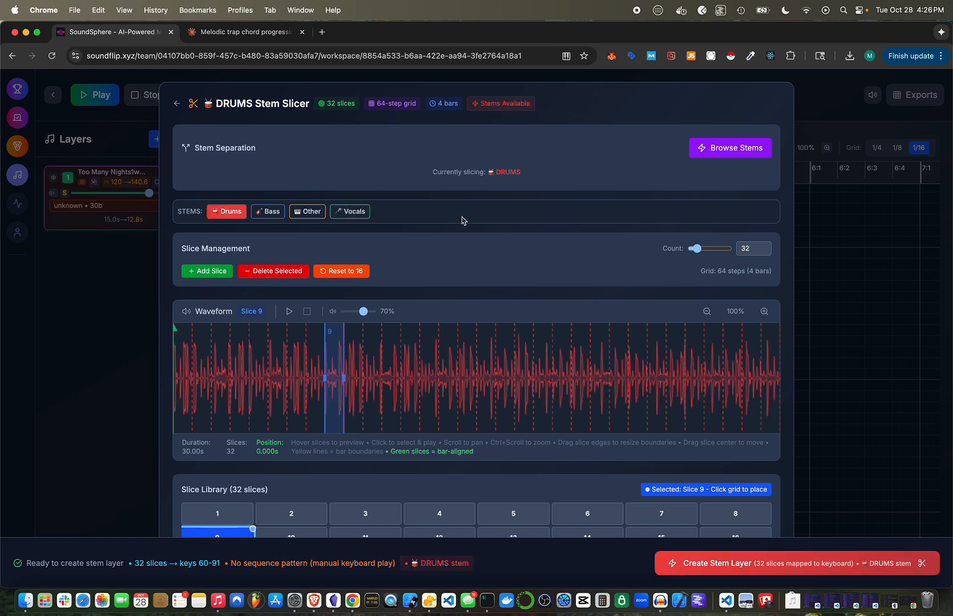
scroll(502, 251, down, 1)
scroll(502, 251, down, 4)
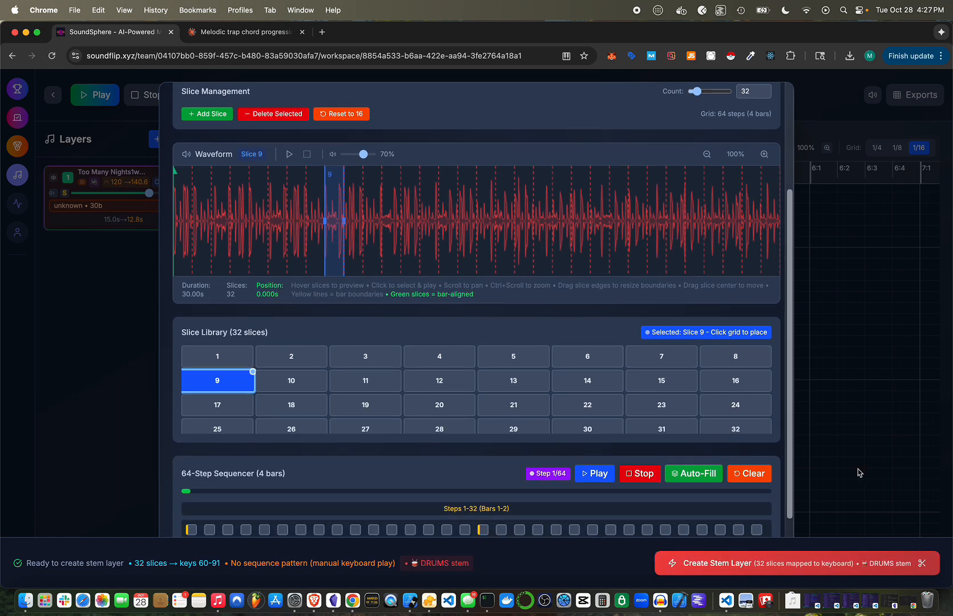
click(711, 565)
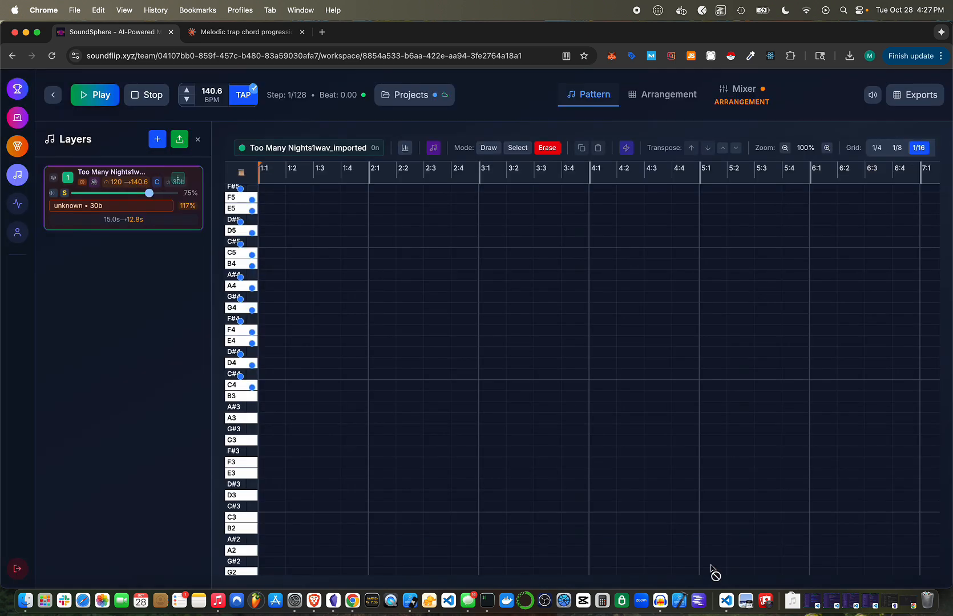
Step: Audition the mapped drum slices on the piano keys B4, D5 and G6
click(246, 267)
click(245, 267)
click(245, 267)
click(247, 233)
scroll(247, 236, up, 5)
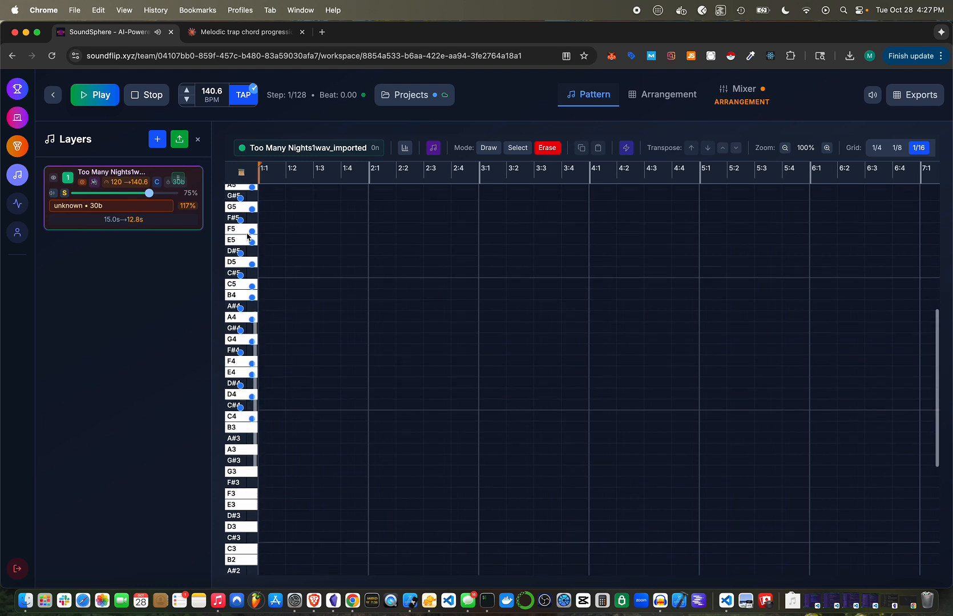
scroll(247, 238, up, 3)
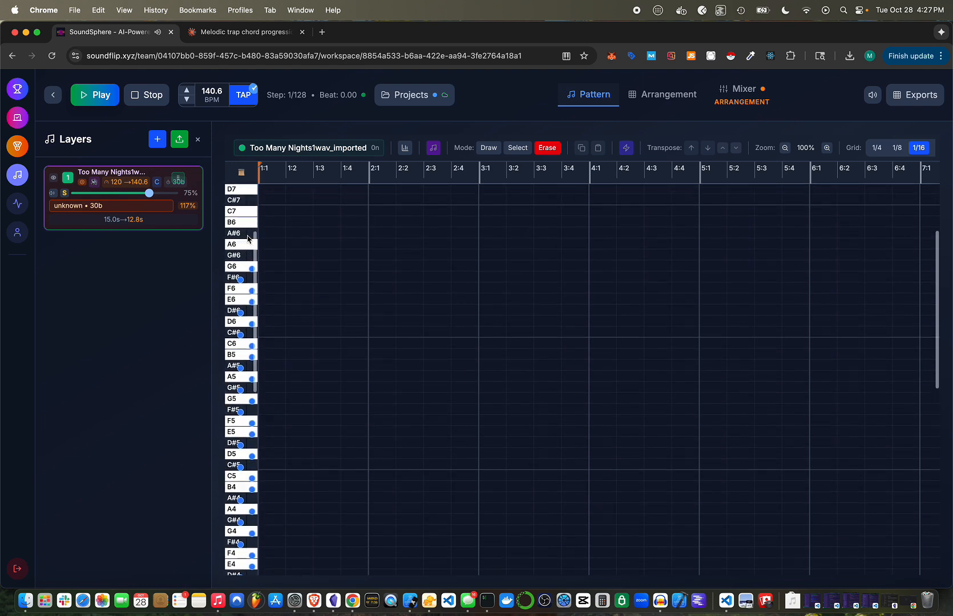
click(244, 268)
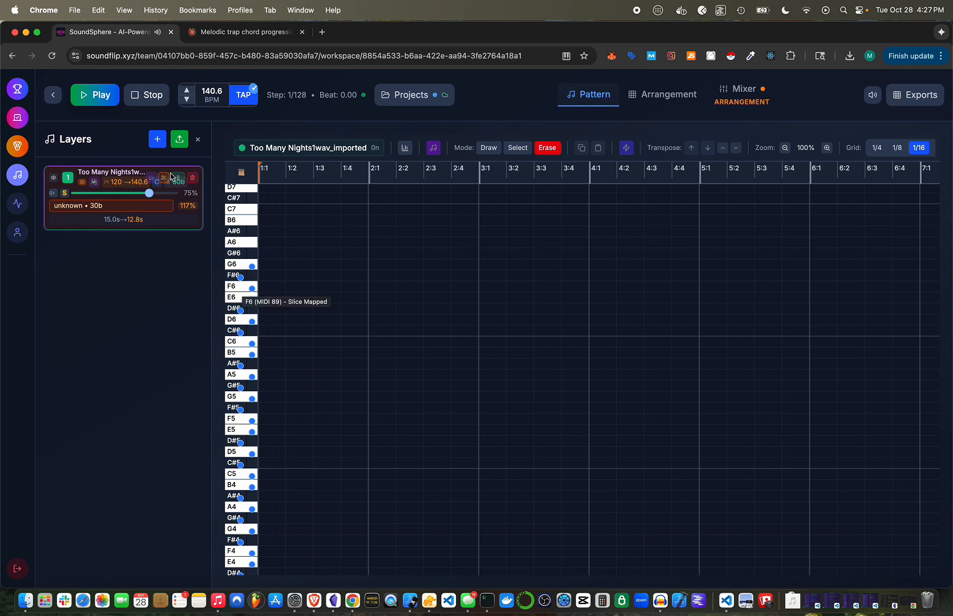
Step: Audition the drum slices on C4 and D4 and inspect the layer's slices in the slicer
click(167, 180)
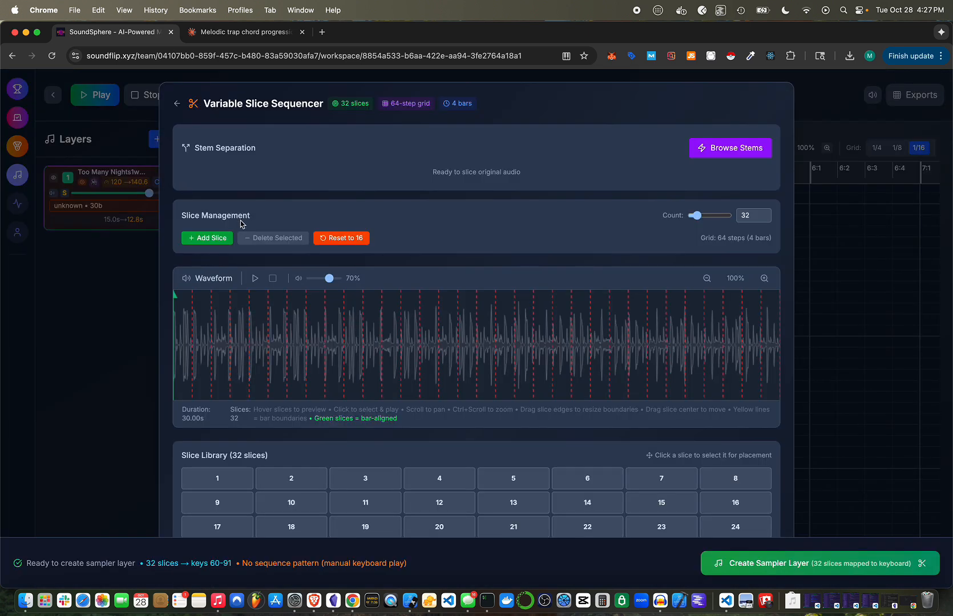
click(177, 103)
scroll(251, 353, down, 3)
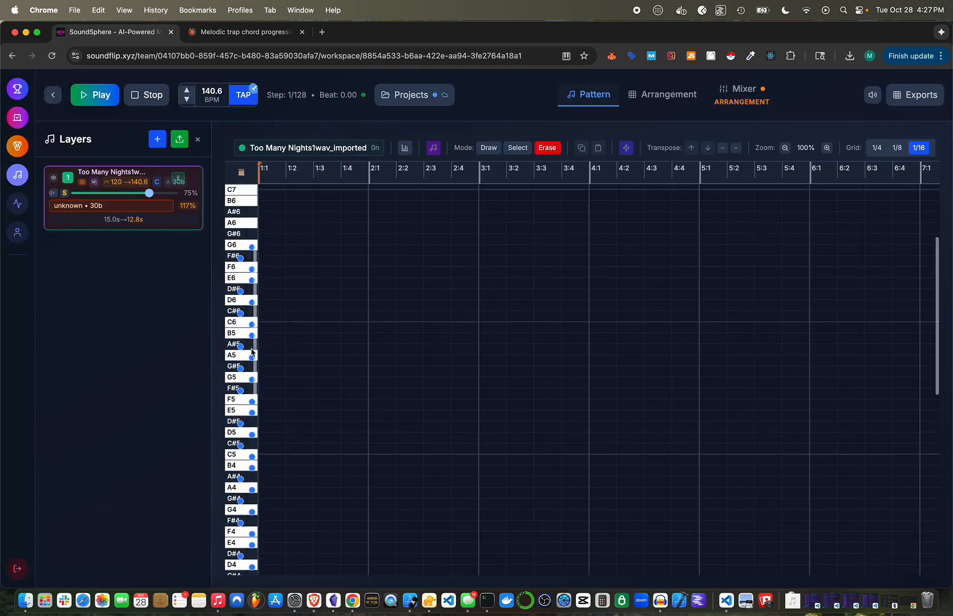
click(243, 505)
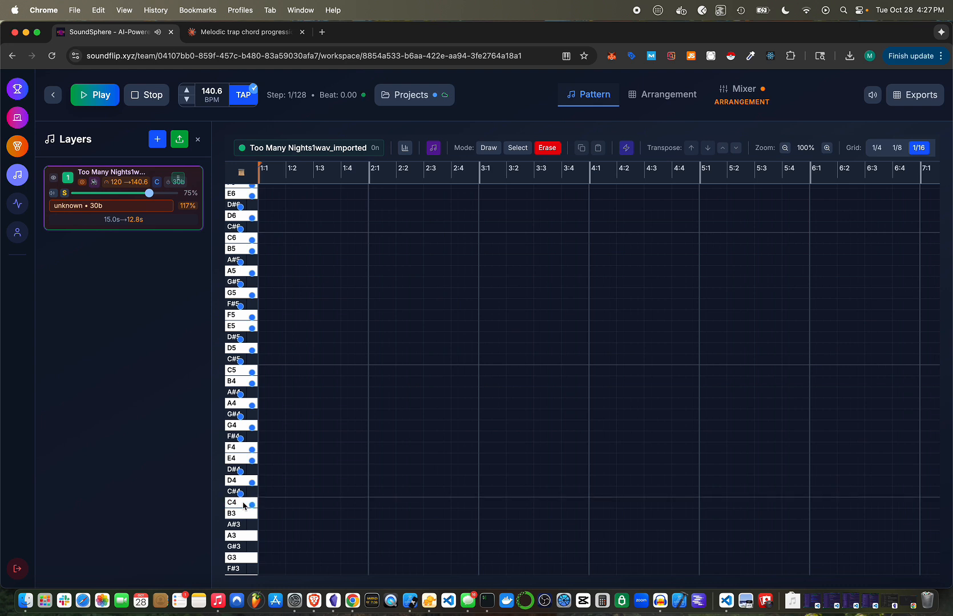
click(243, 506)
click(243, 506)
click(243, 506)
click(243, 506)
click(240, 483)
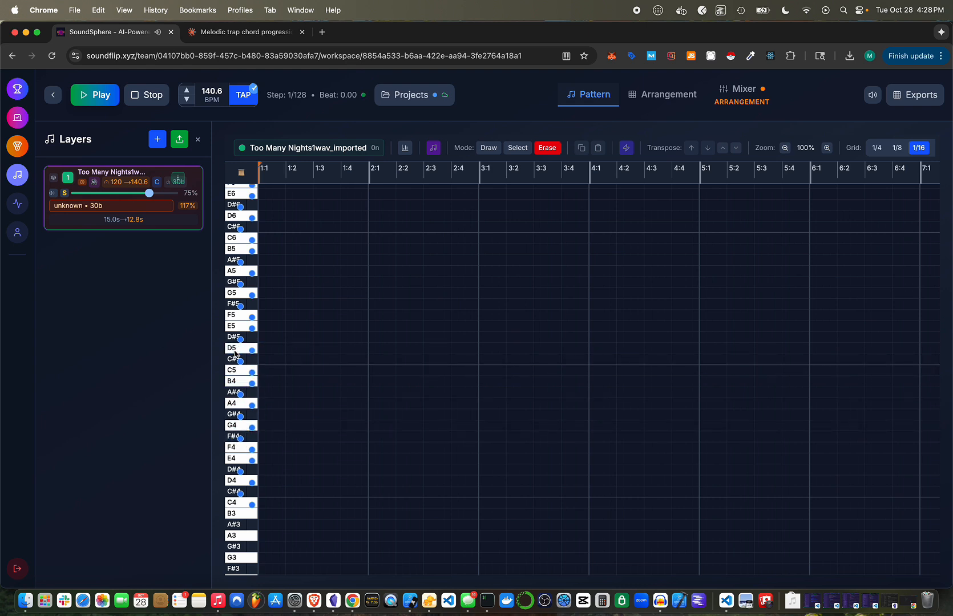
click(164, 179)
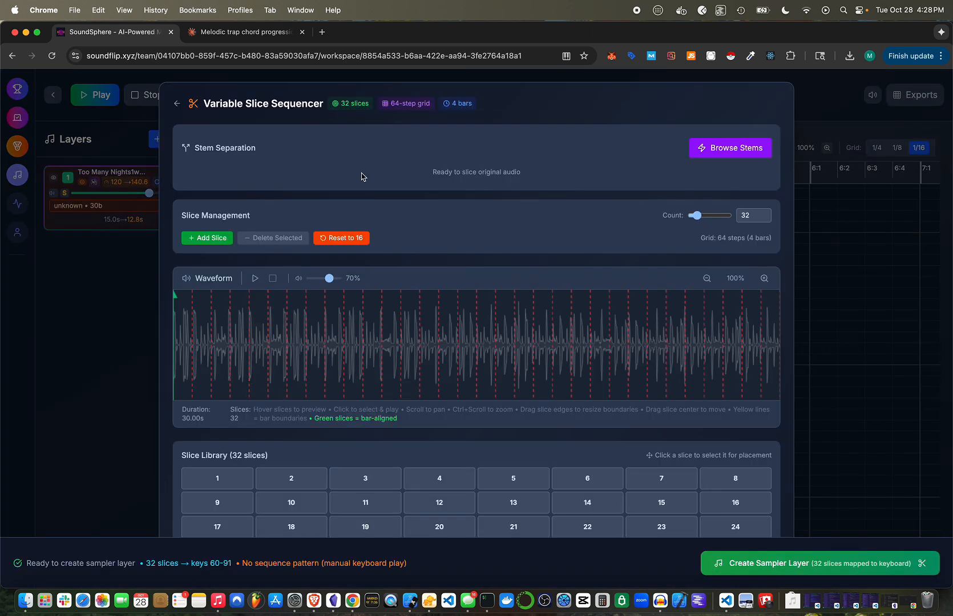
click(176, 103)
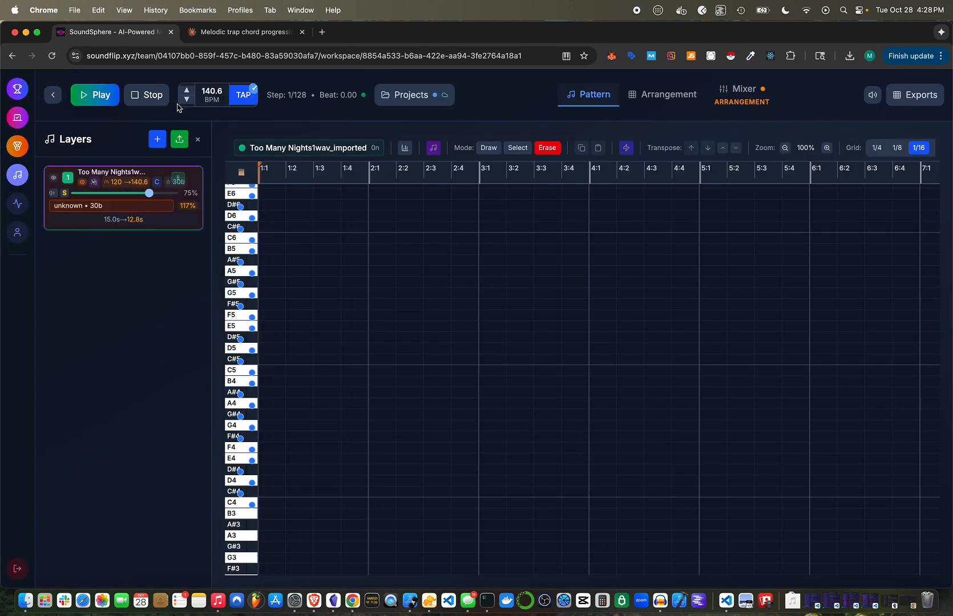
Step: Audition the C4 slice and draw a C4 note at the start of bar 1
click(245, 504)
click(489, 148)
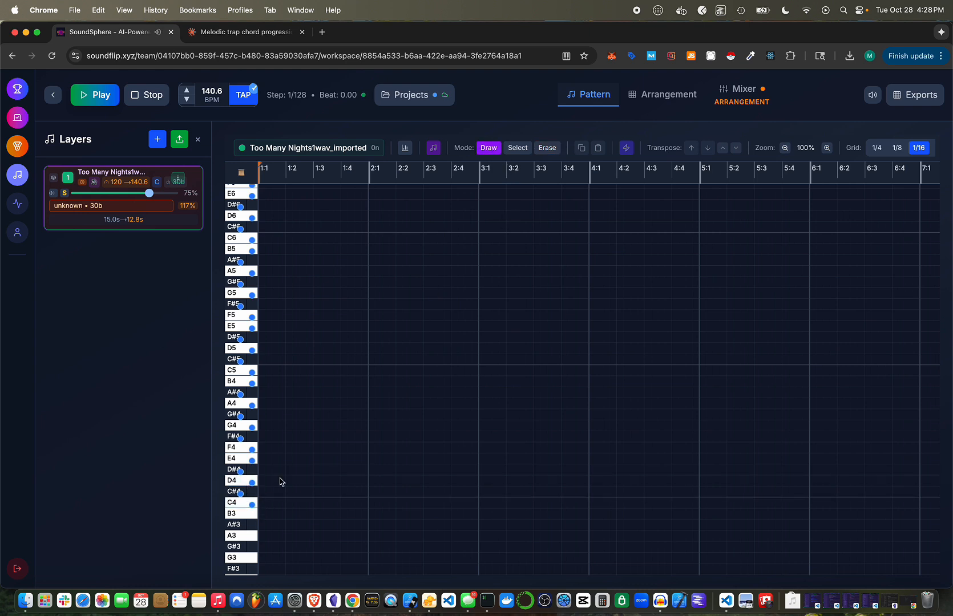
click(262, 504)
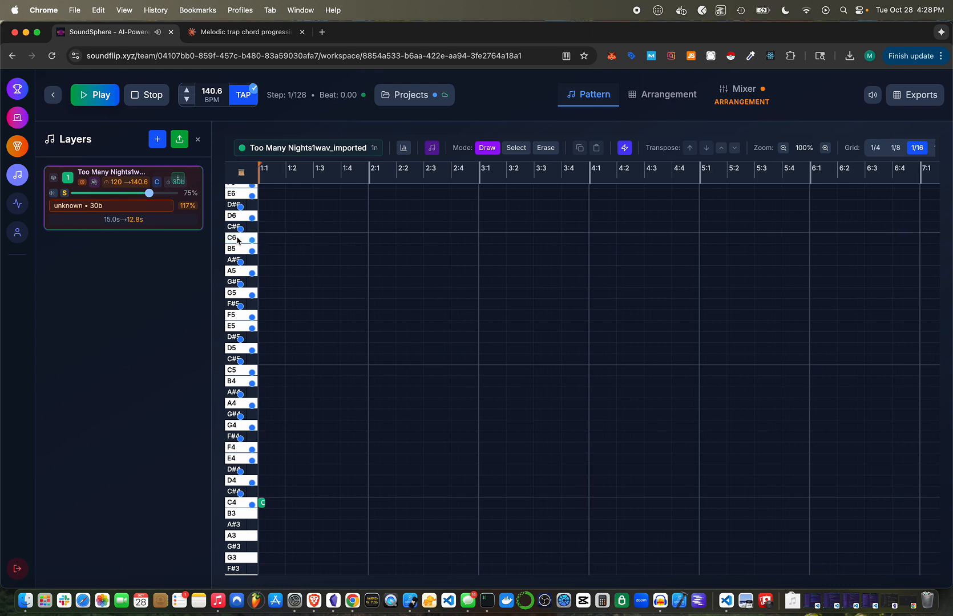
Step: Draw a C6 note on beat 3 of each bar from bar 1 through bar 8
click(314, 238)
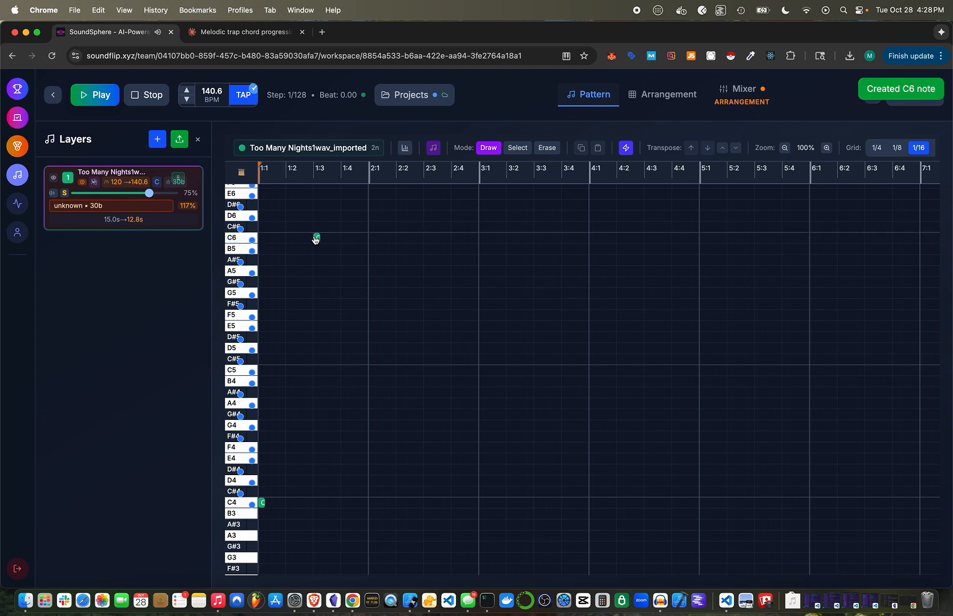
click(425, 238)
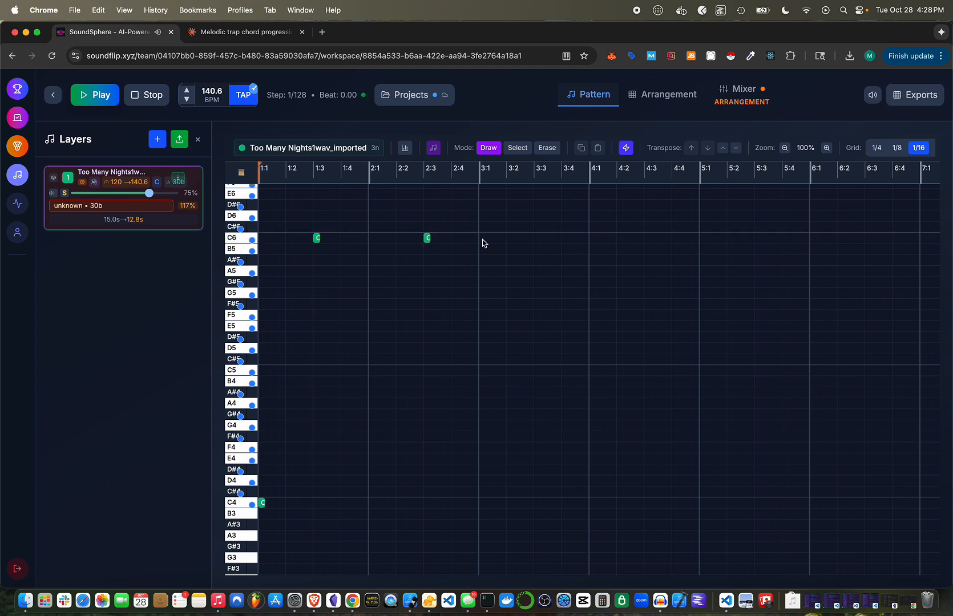
click(538, 238)
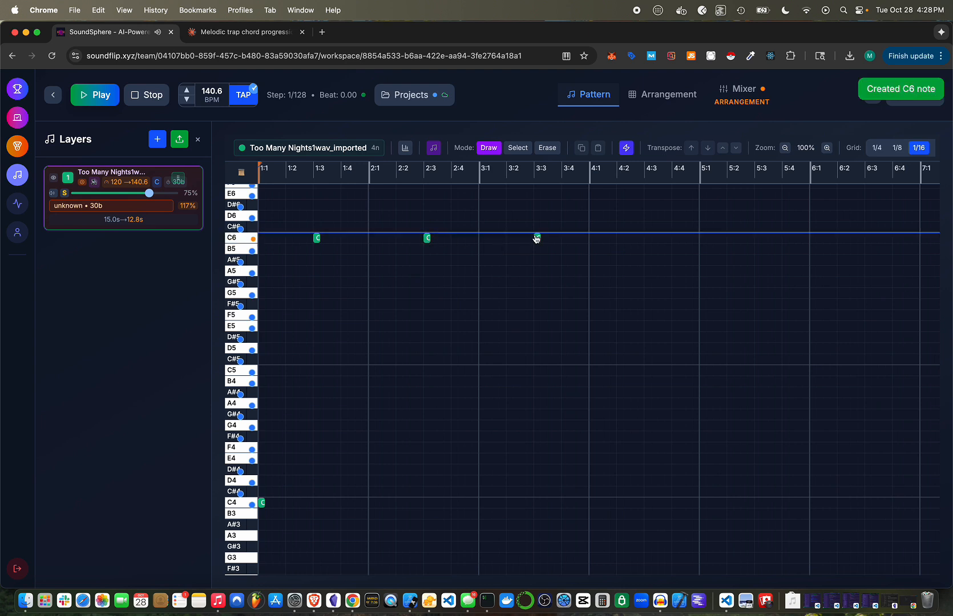
click(644, 238)
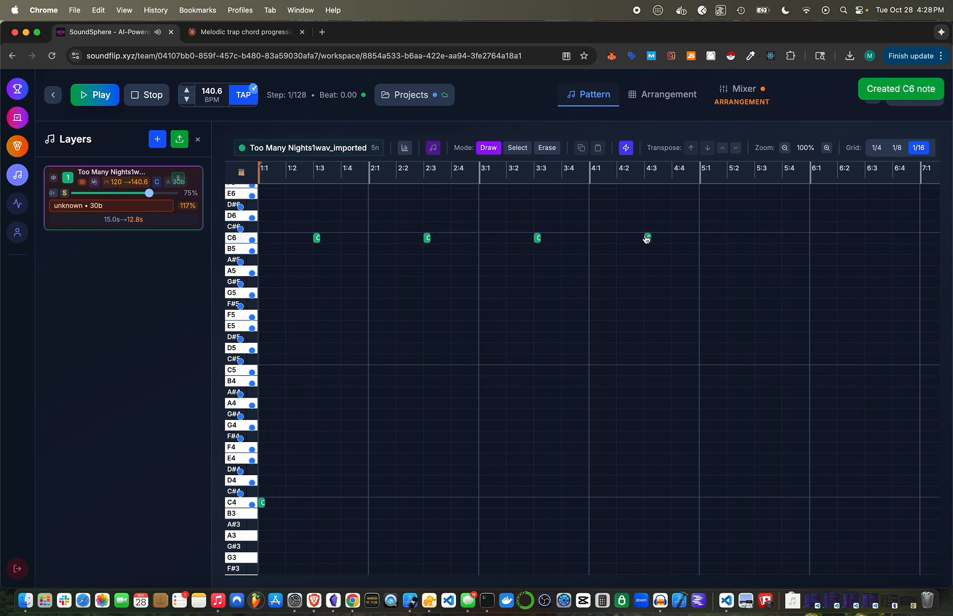
click(756, 238)
click(868, 239)
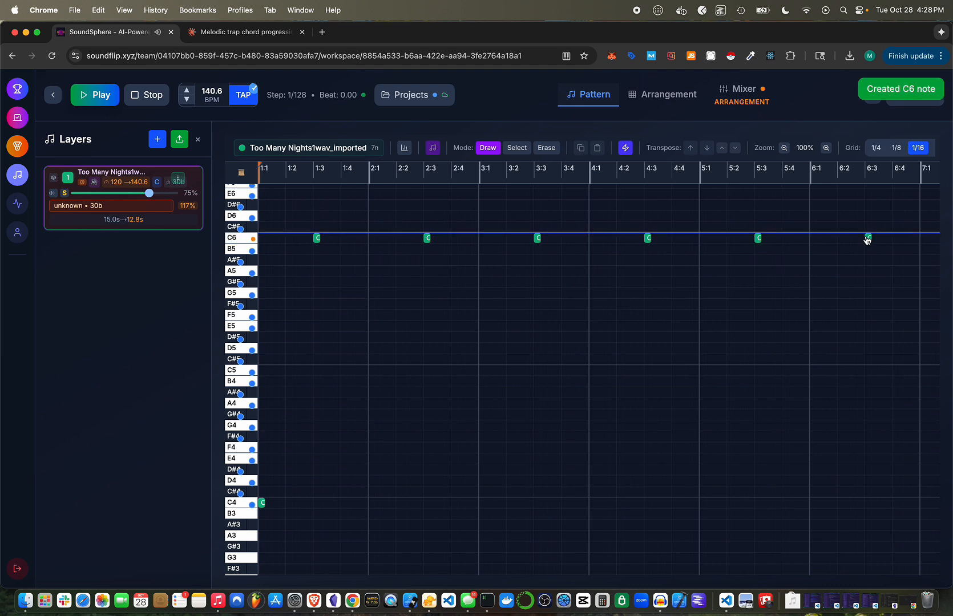
scroll(869, 240, right, 3)
click(873, 239)
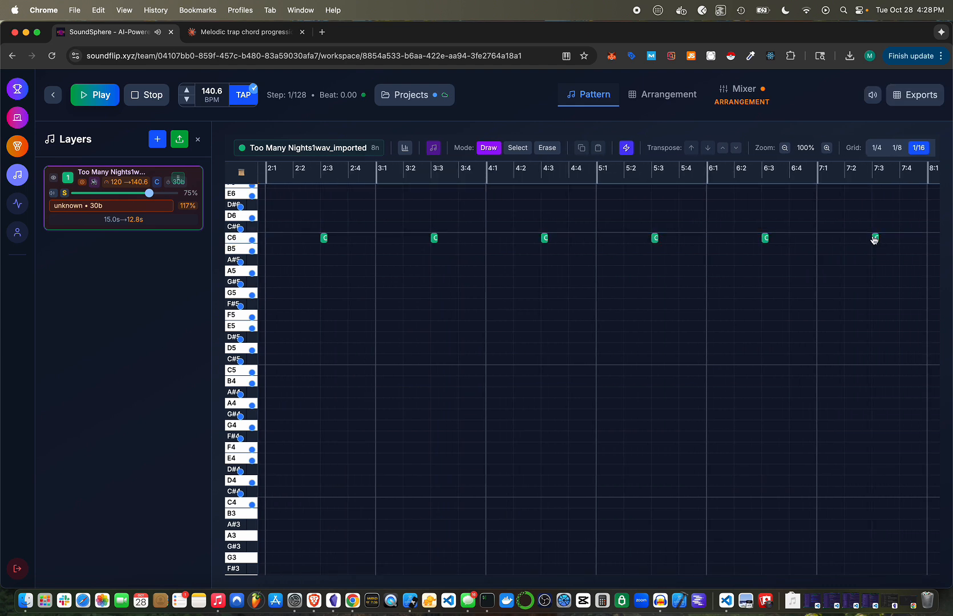
scroll(873, 240, right, 3)
click(886, 239)
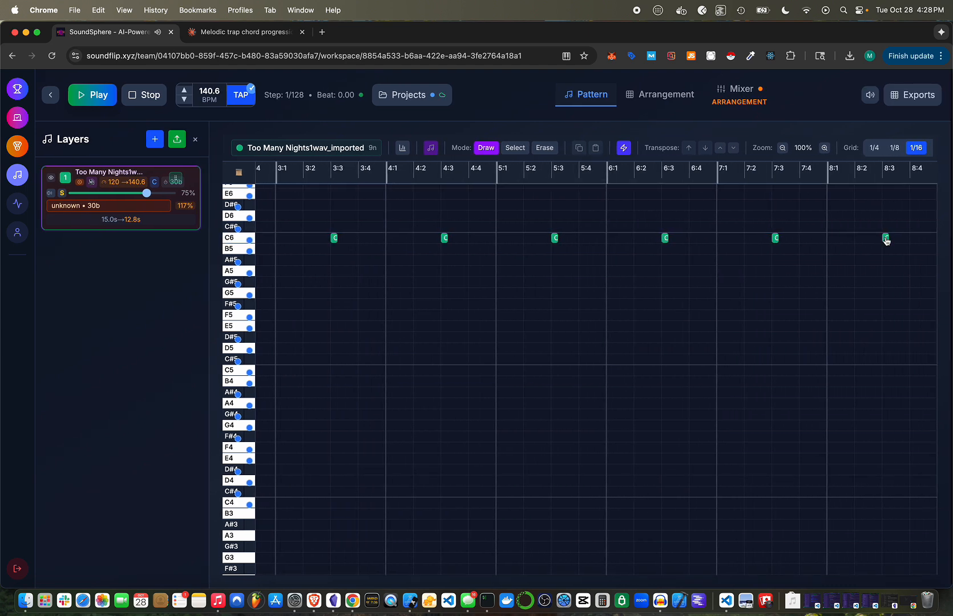
scroll(850, 256, left, 2)
scroll(848, 256, left, 5)
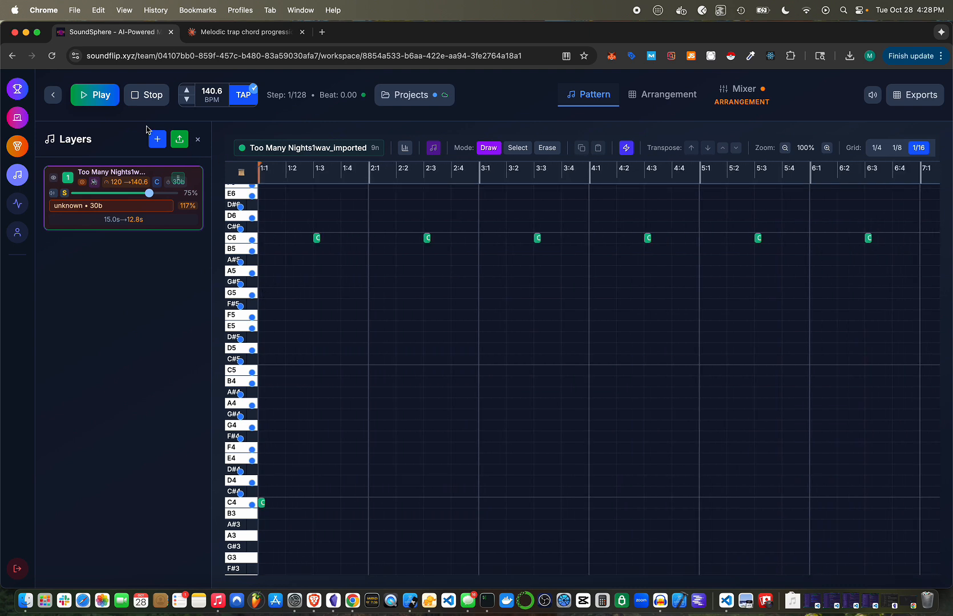
Step: Play back the programmed drum-slice pattern from the start and stop it
click(103, 97)
click(131, 98)
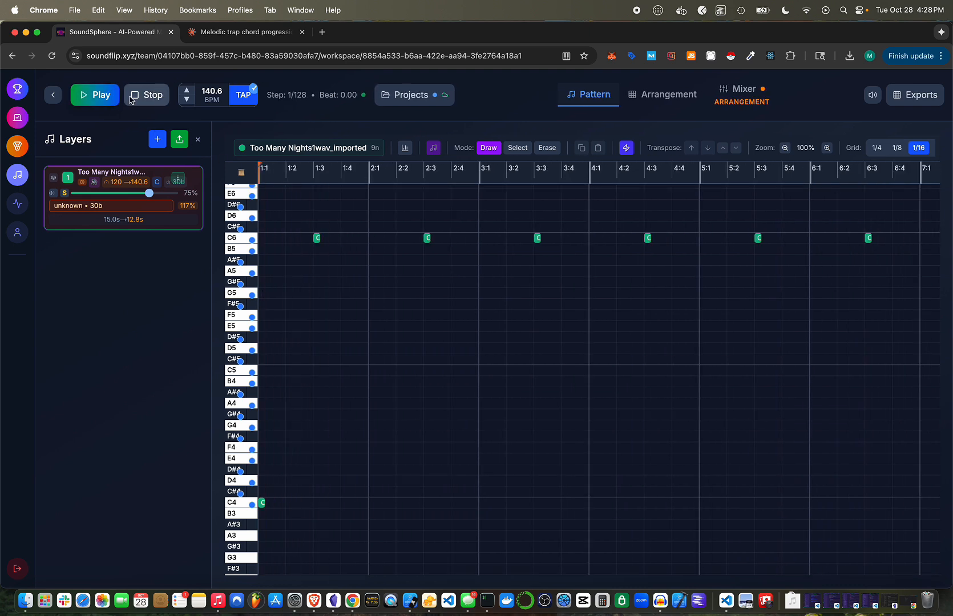
click(101, 95)
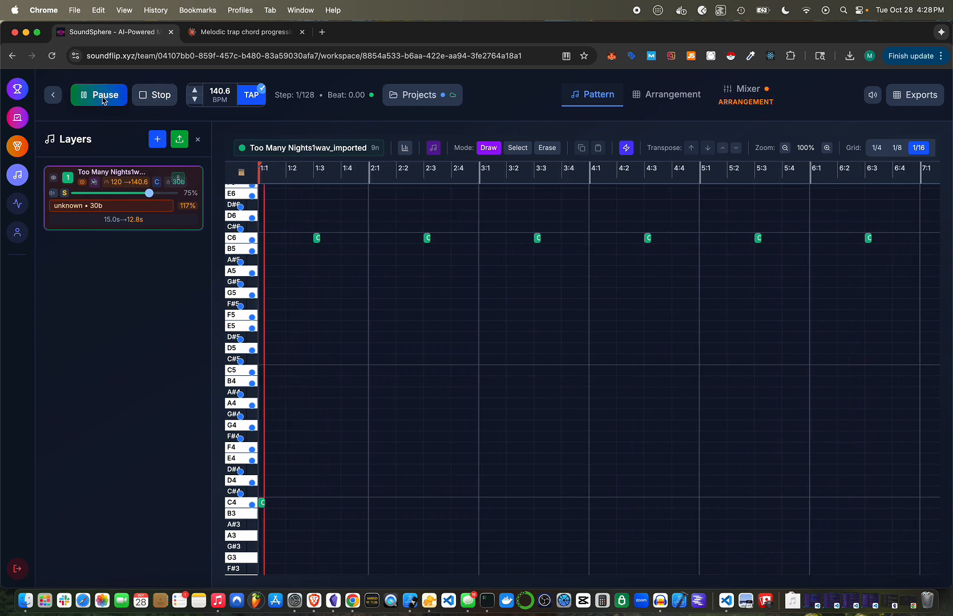
click(157, 96)
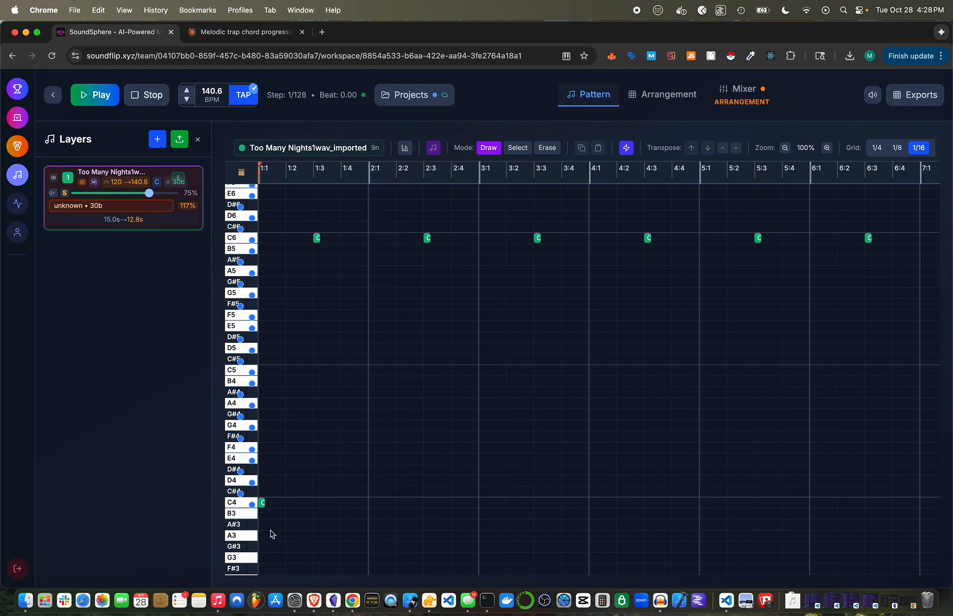
Step: Audition the C4 and C6 slices on the piano keys and replay the eight-bar pattern
click(237, 507)
click(230, 239)
click(122, 95)
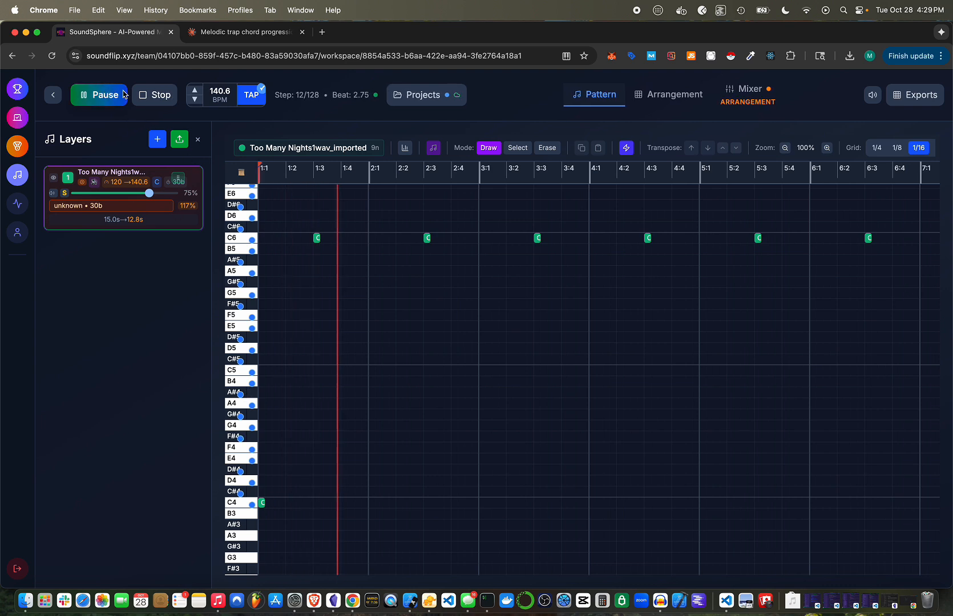
click(122, 94)
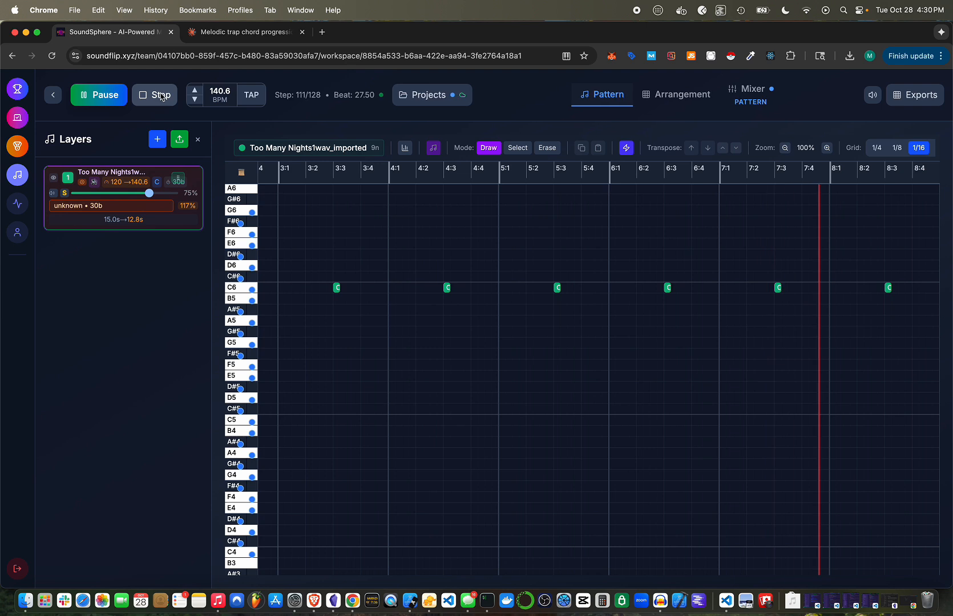
click(162, 96)
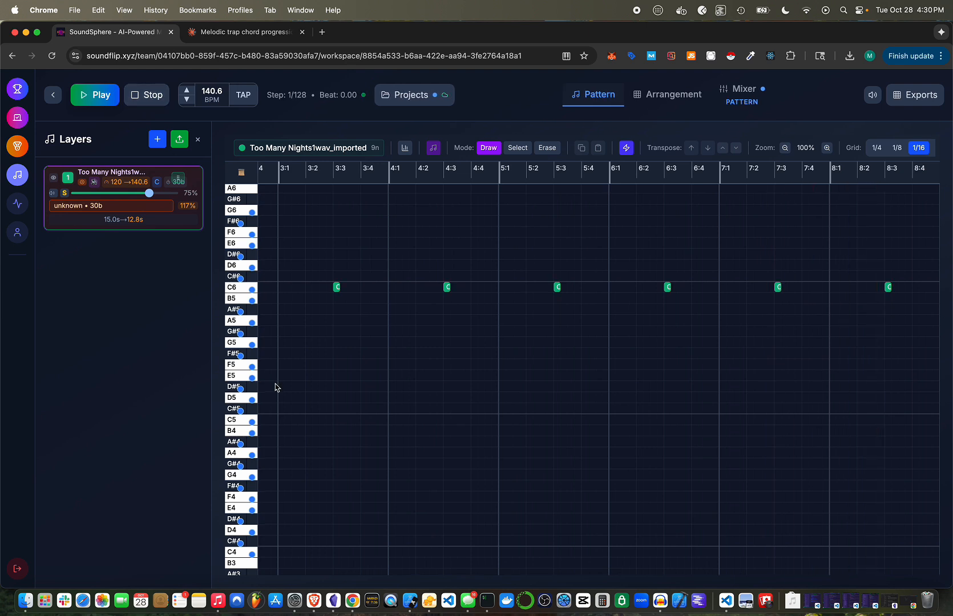
scroll(262, 386, up, 2)
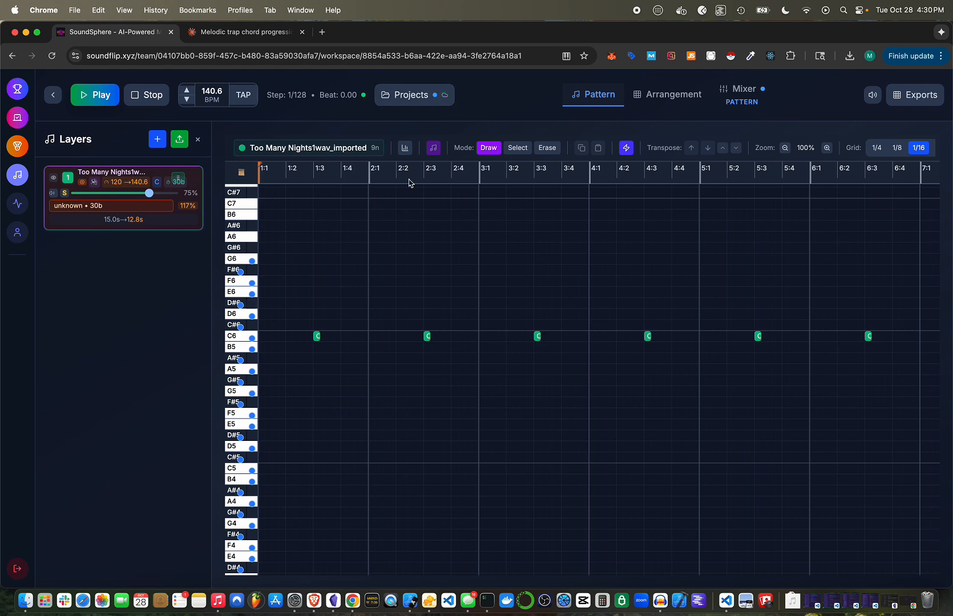
Step: Load the saved project "First Project" and show its channels in the mixer
click(446, 92)
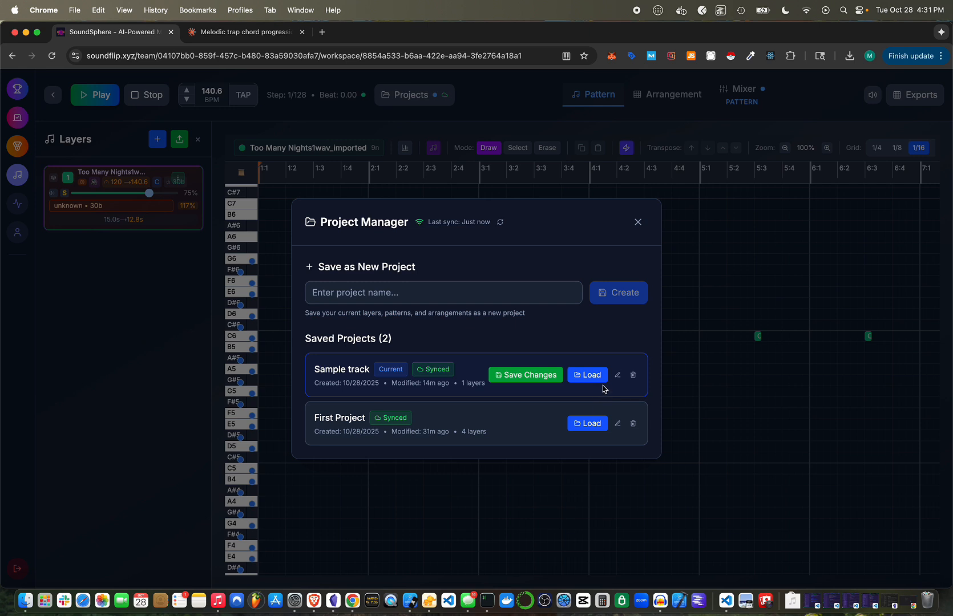
click(590, 423)
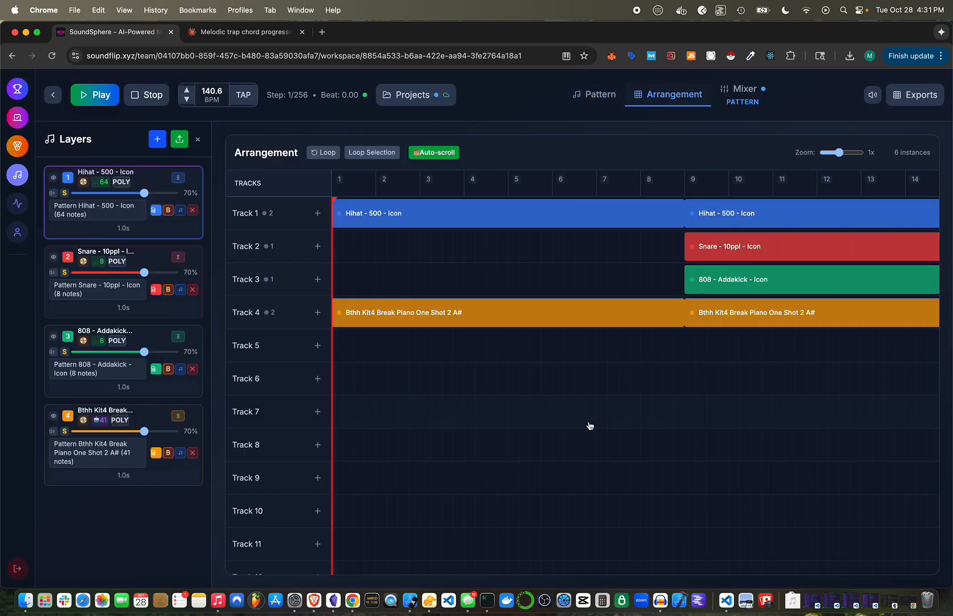
click(739, 90)
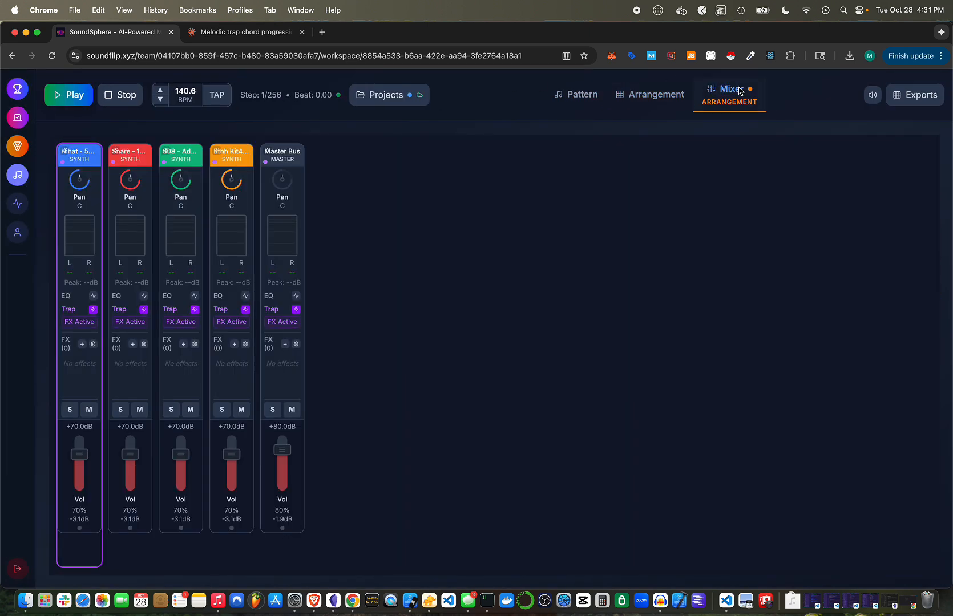
Step: Play the arrangement while watching the mixer meters, stop it and view the Hihat channel's parametric EQ
click(67, 97)
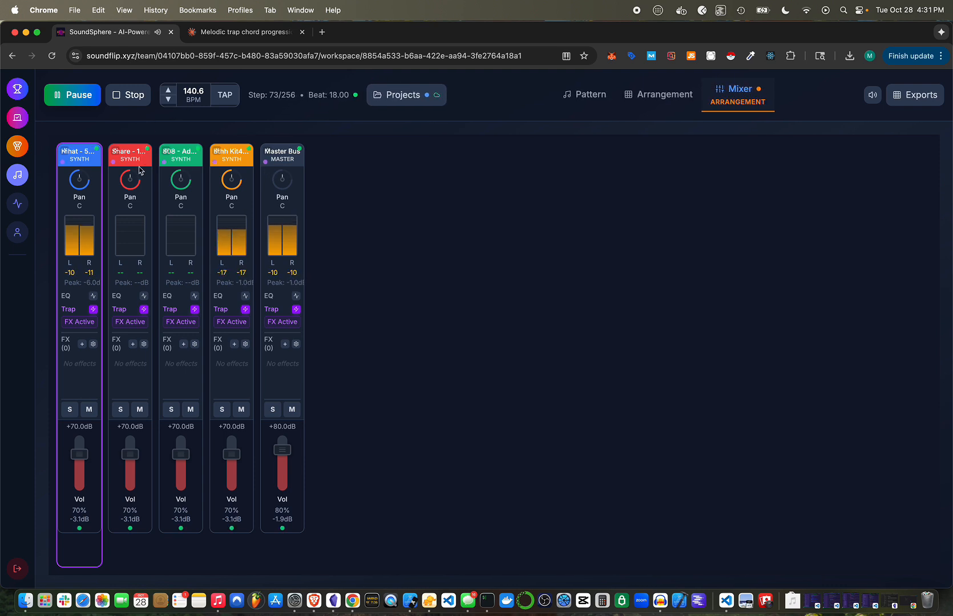
click(133, 97)
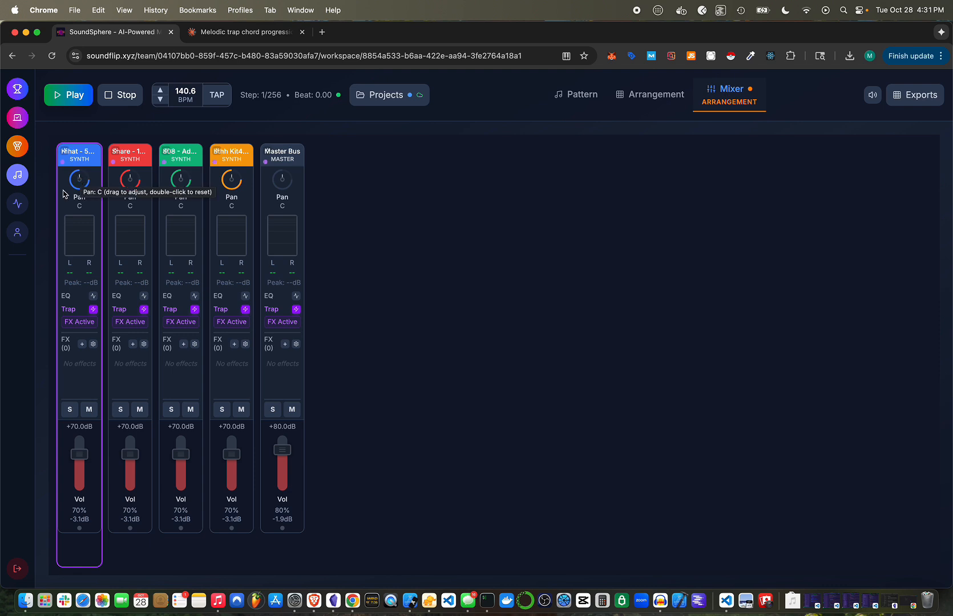
click(94, 296)
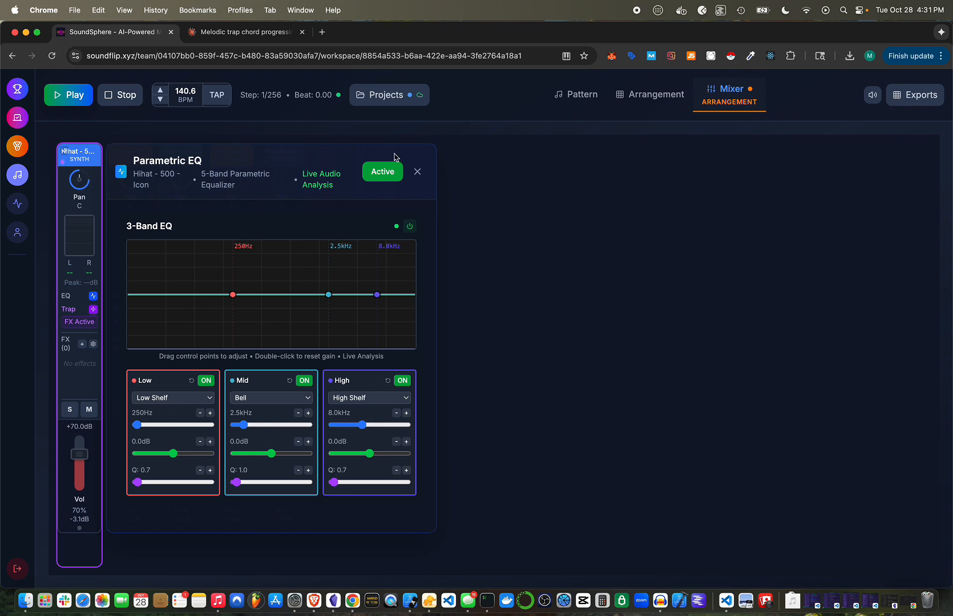
click(421, 170)
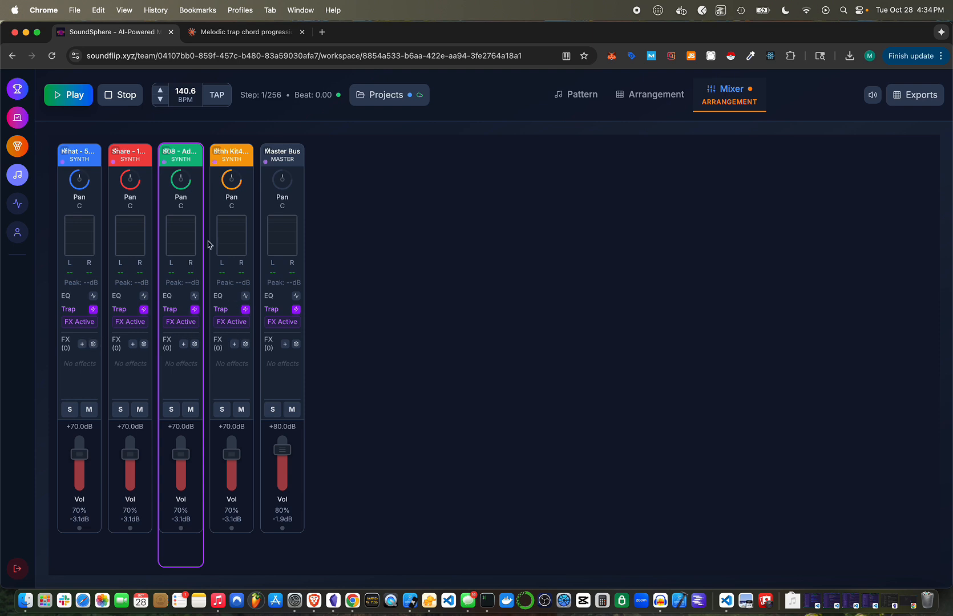
Step: Play the arrangement with the Bthh Kit4 Break Piano channel soloed, view its Trap effects and open its effects rack
click(223, 409)
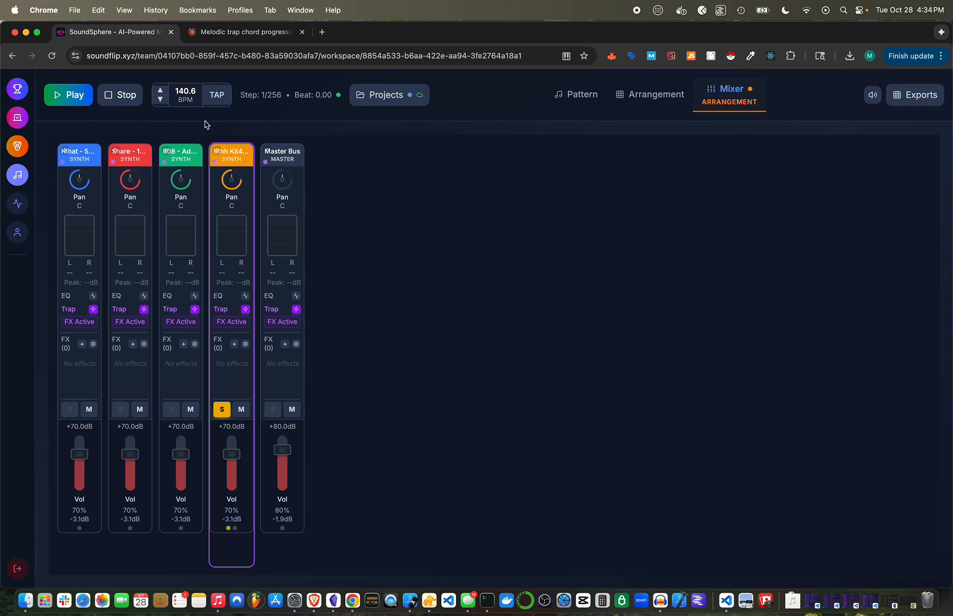
click(86, 95)
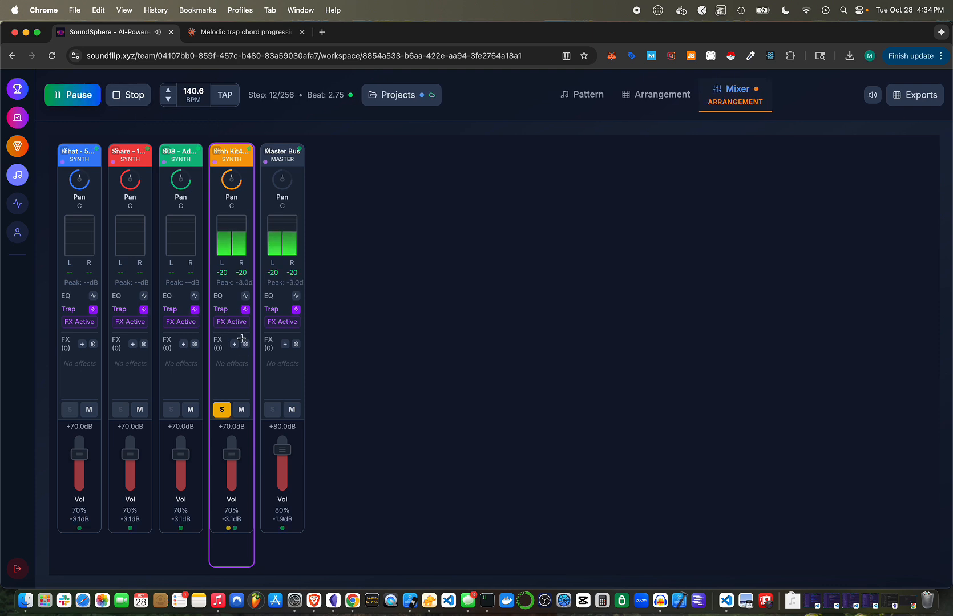
click(245, 309)
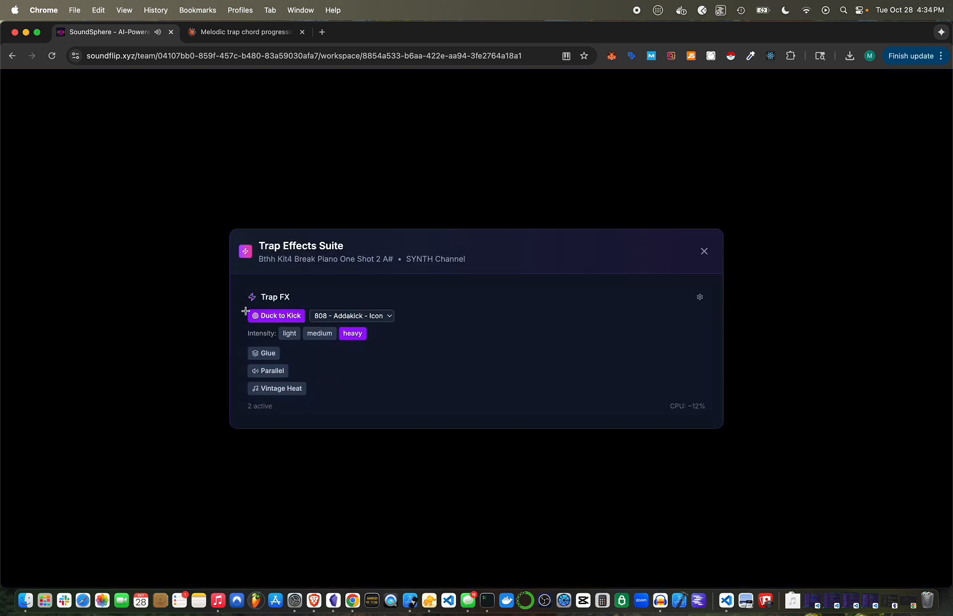
click(704, 251)
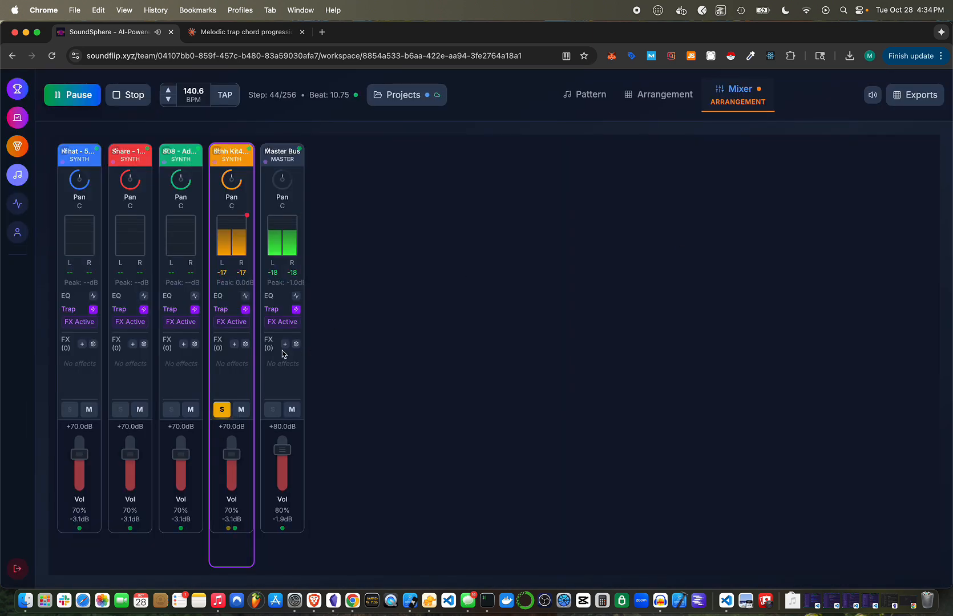
click(245, 342)
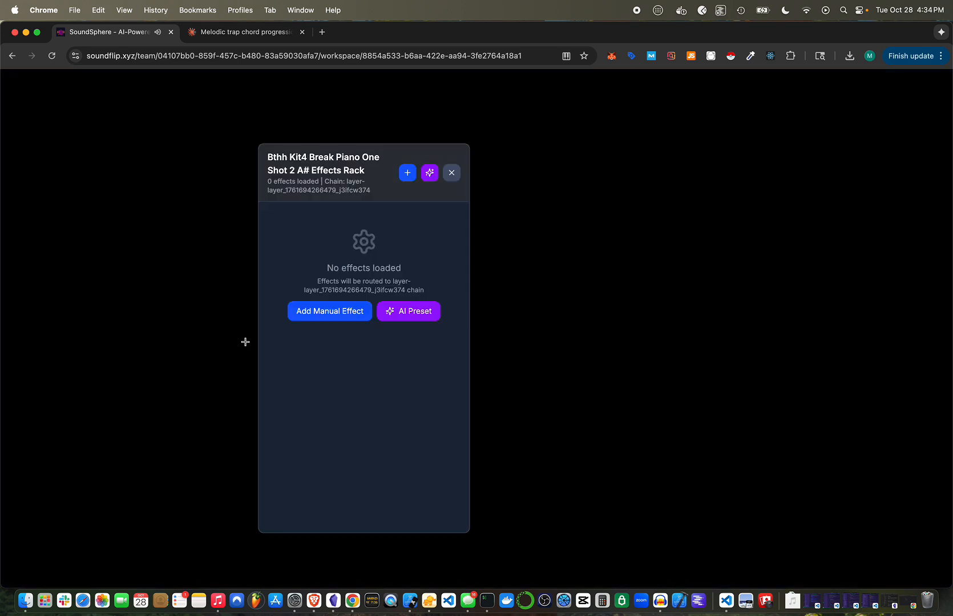
Step: Add a Delay effect from the Time category to the piano channel's rack and remove it again
click(340, 313)
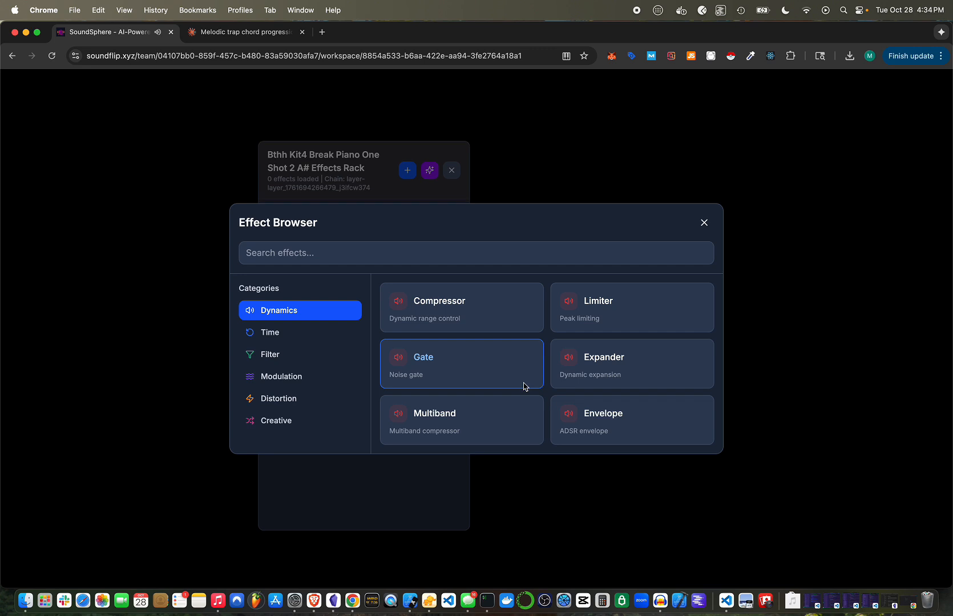
click(294, 335)
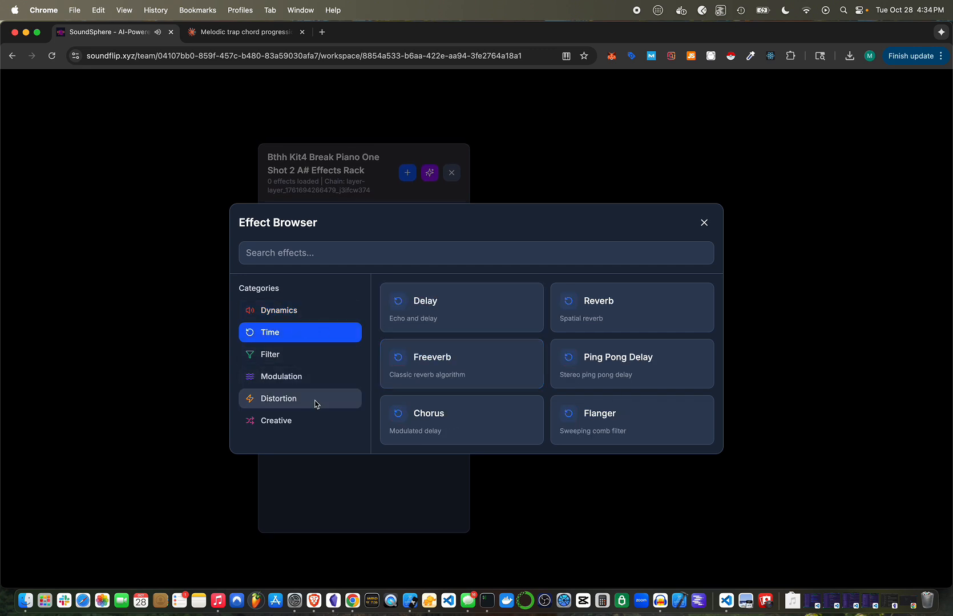
click(454, 320)
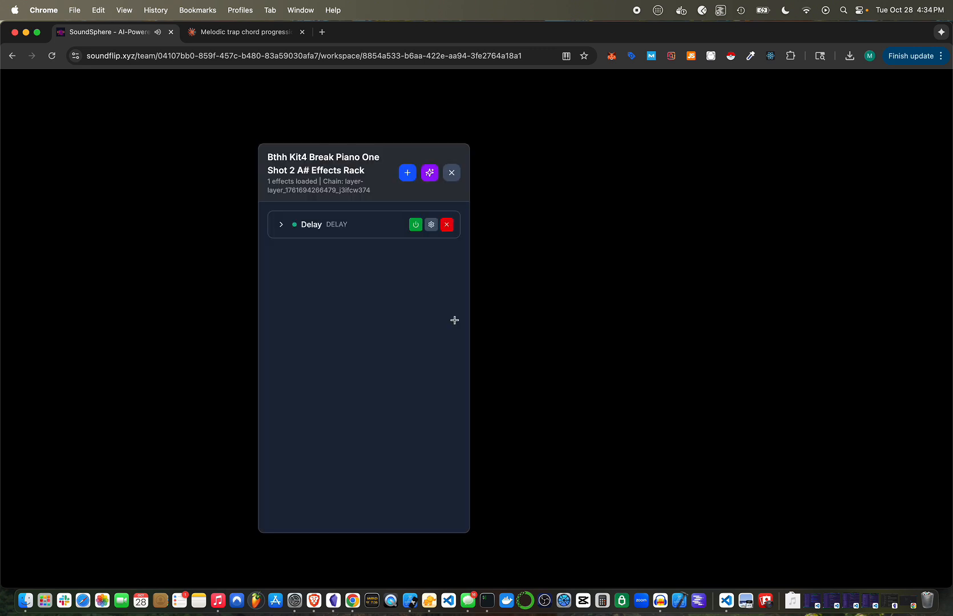
click(446, 225)
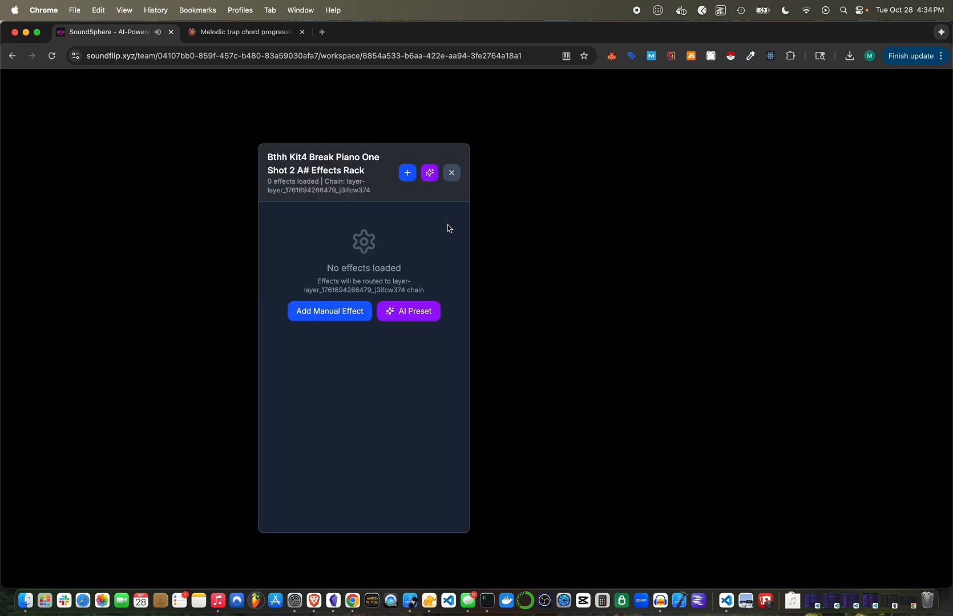
Step: Browse the Modulation, Distortion and Creative effects available for the piano channel
click(337, 321)
click(294, 382)
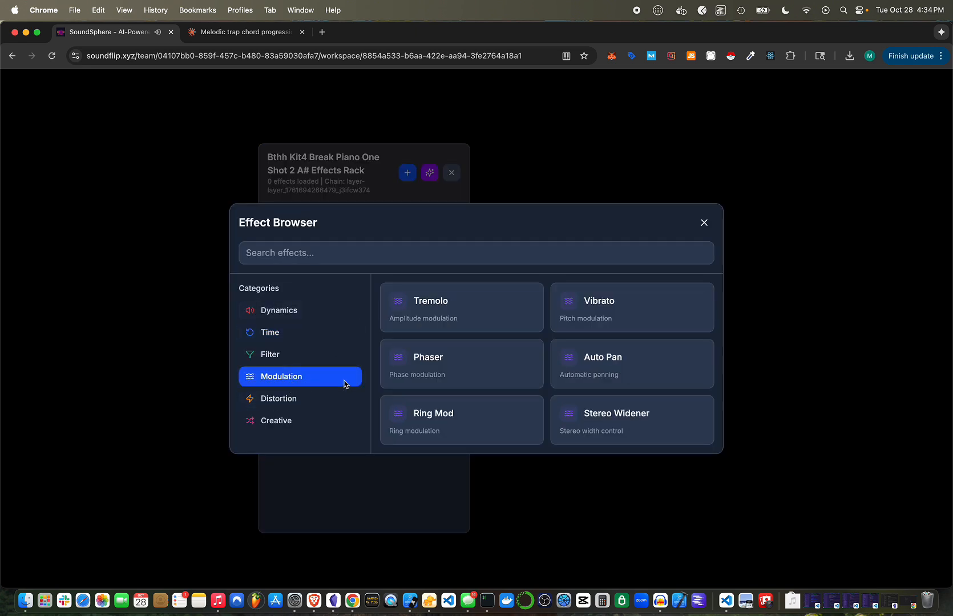
click(316, 399)
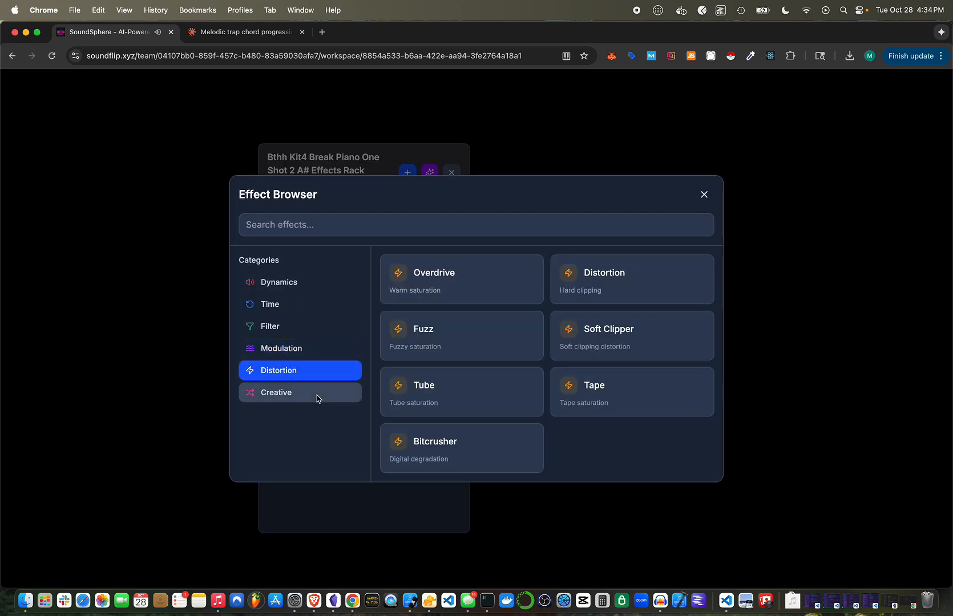
click(308, 394)
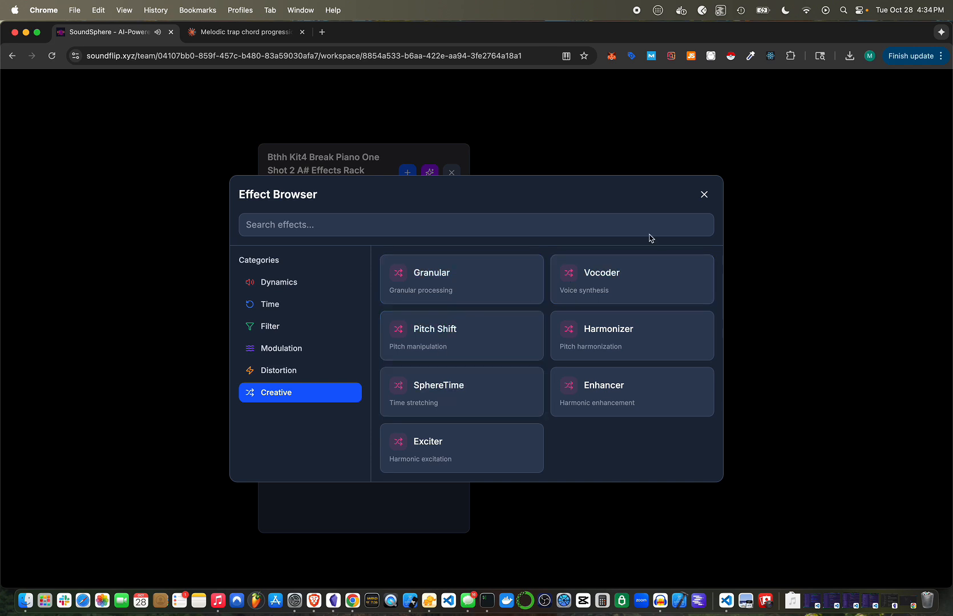
click(704, 194)
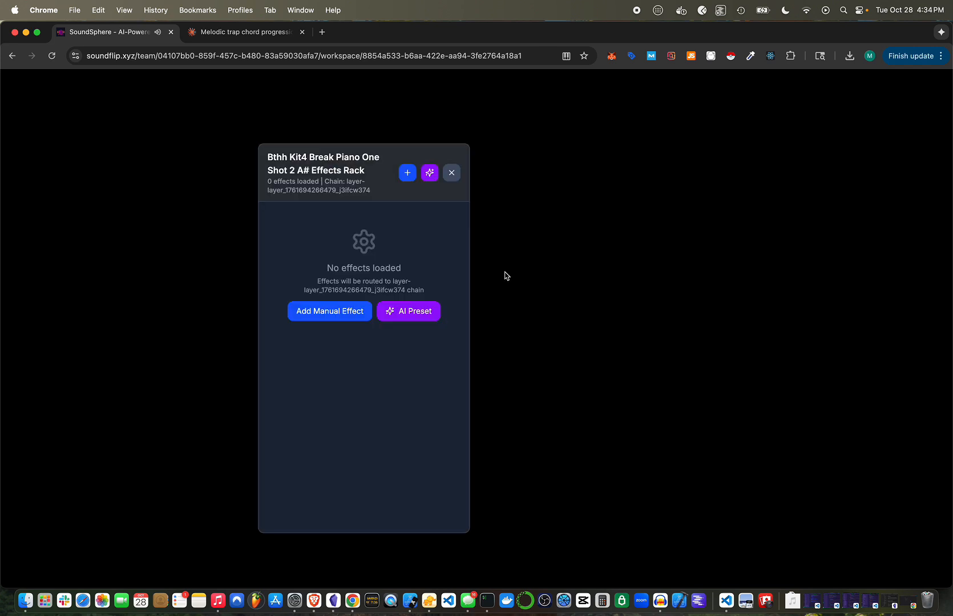
Step: Open the AI preset generator for the piano channel and use the example prompt "bright lead synth with delay and chorus"
click(419, 315)
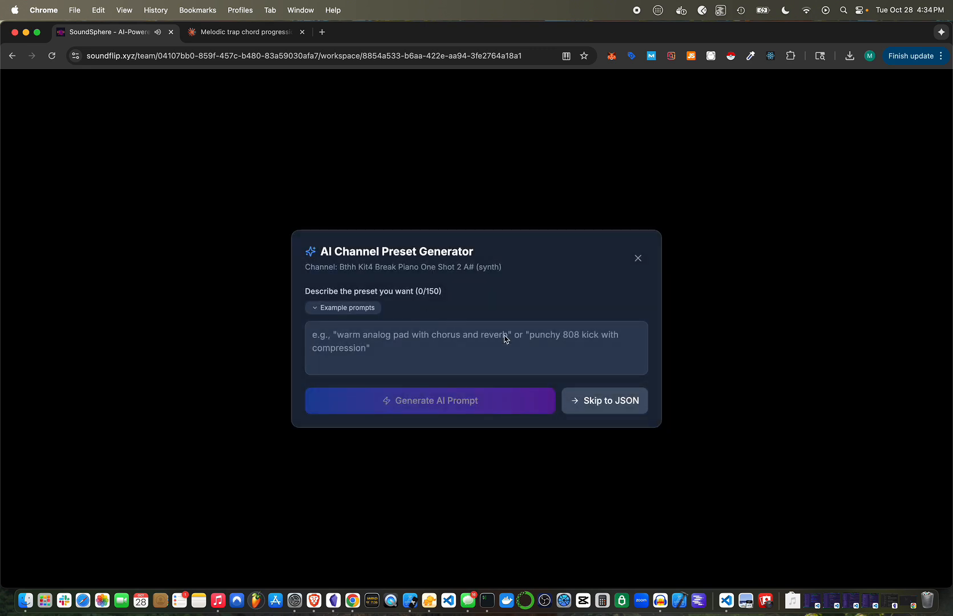
click(354, 308)
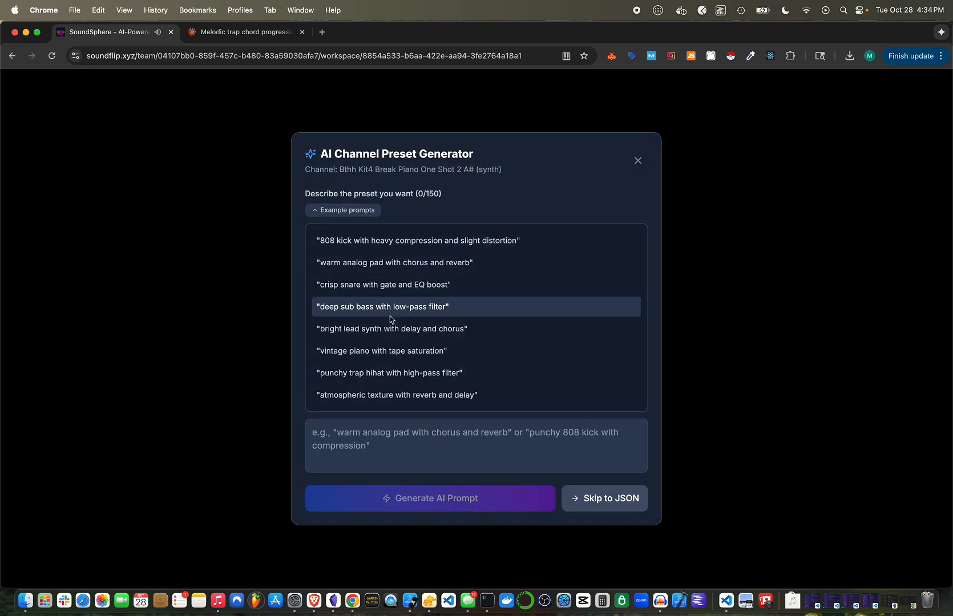
click(354, 329)
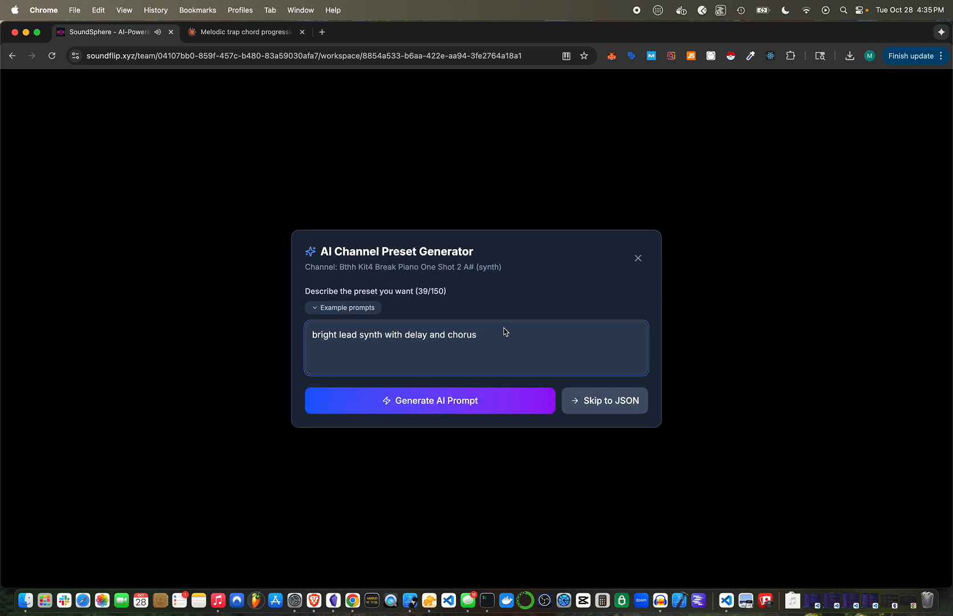
Step: Replace the preset description with "grand piano" and generate the AI prompt
key(super+a)
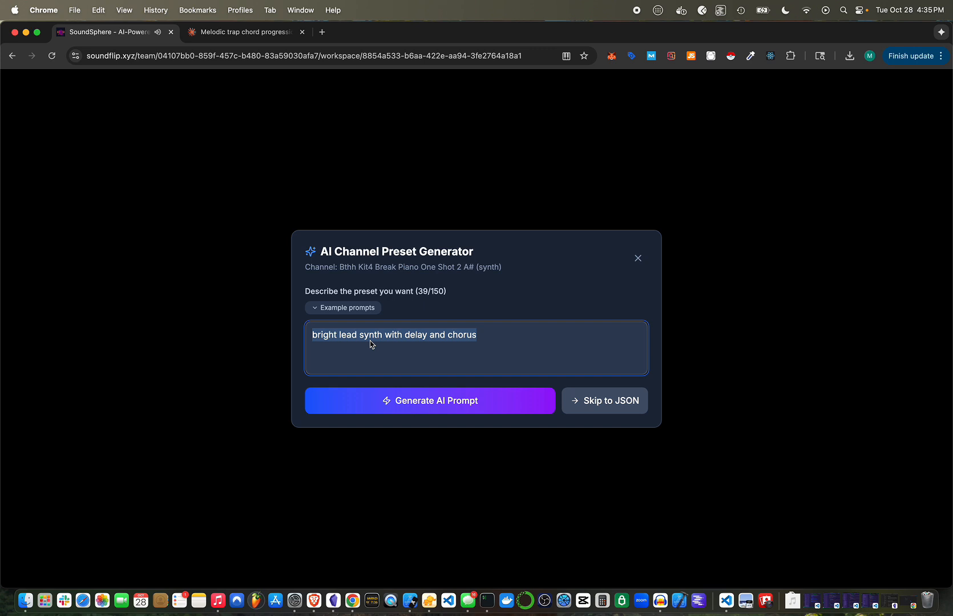
key(BackSpace)
text(piano)
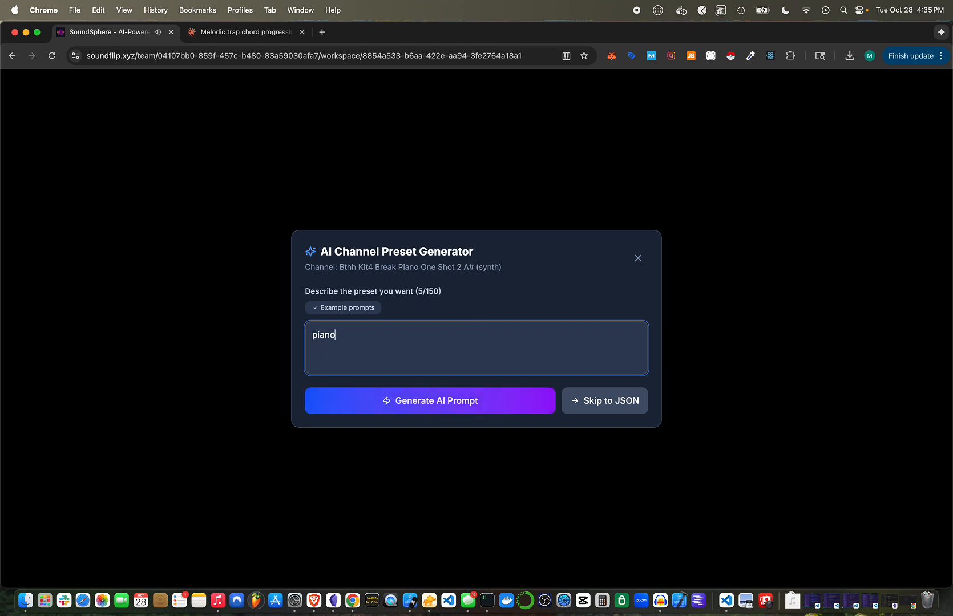
text(grand)
click(426, 404)
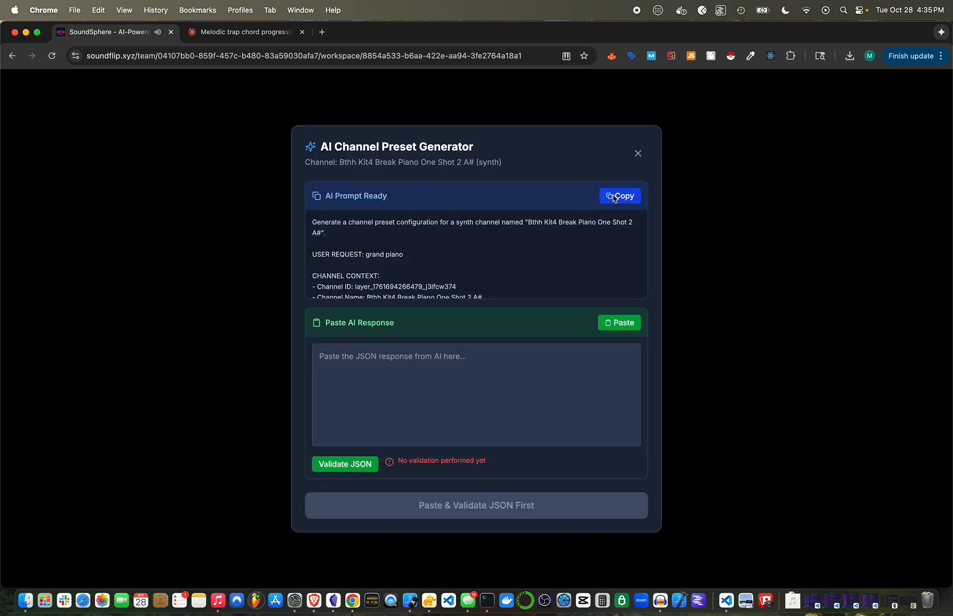
Step: Copy the generated AI prompt and switch to the Claude chat "Melodic trap chord progression template"
click(614, 197)
click(262, 36)
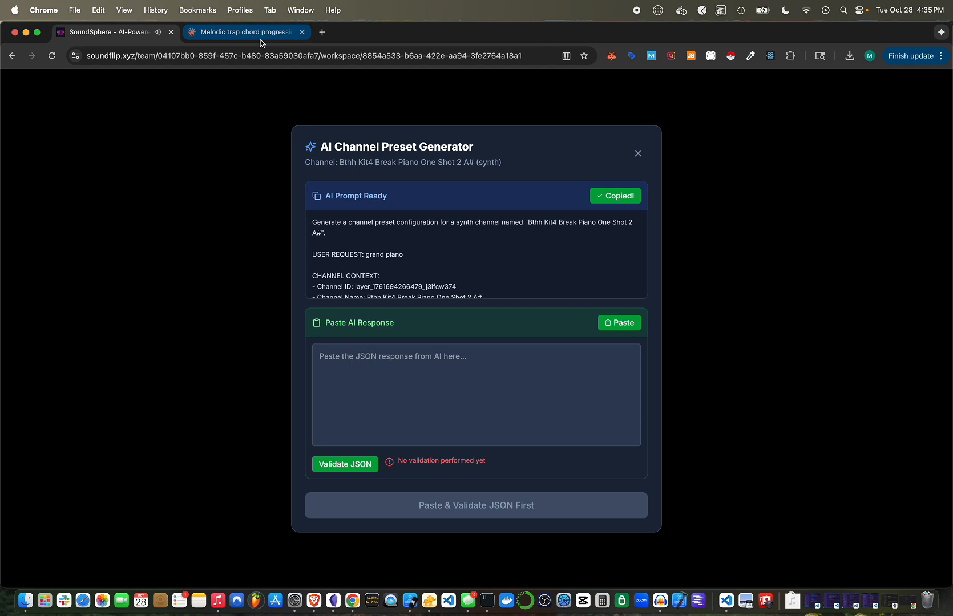
click(251, 43)
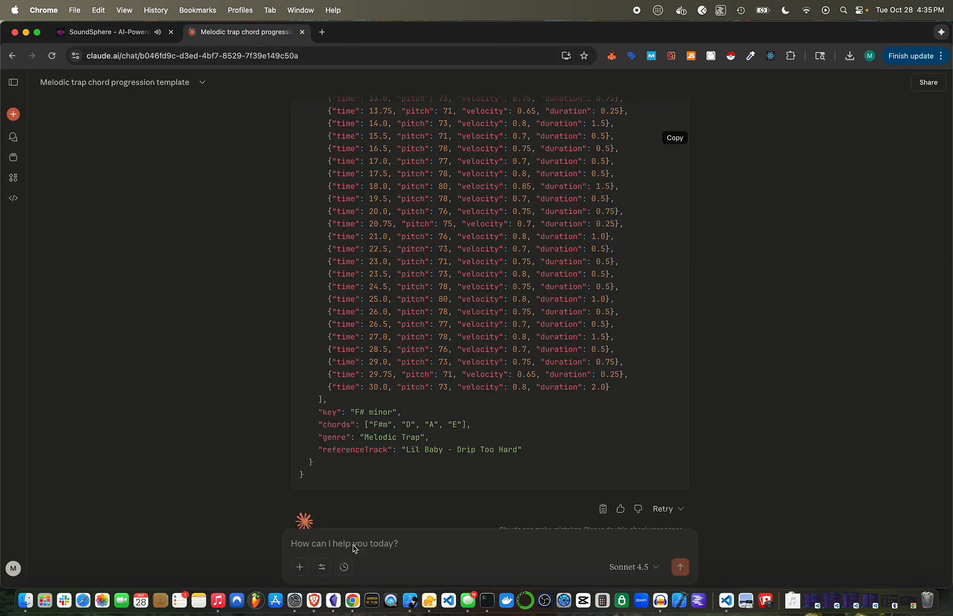
Step: Ask Claude to provide the results in JSON format, add the copied grand piano preset prompt and send the message
scroll(342, 542, down, 1)
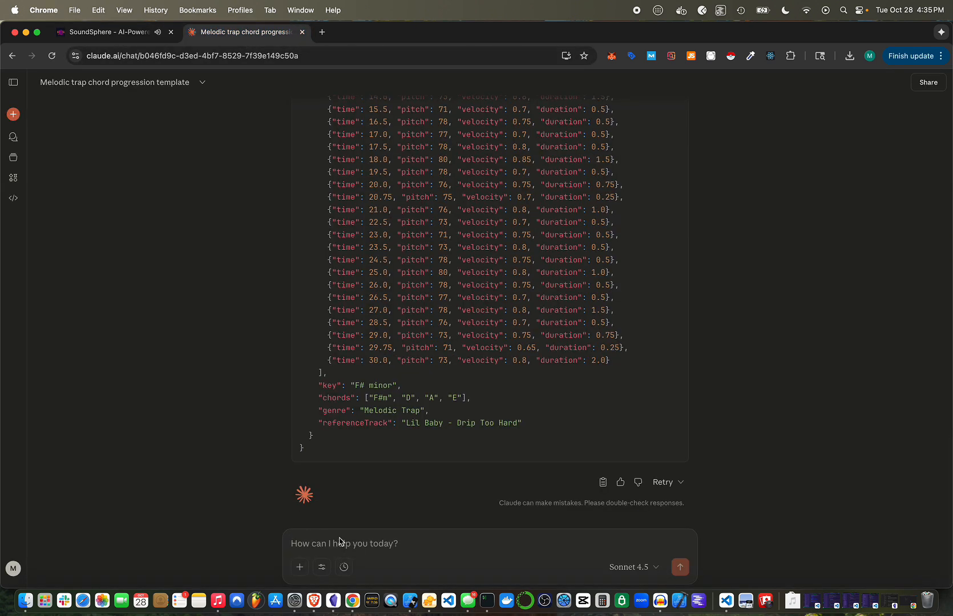
text(pro)
key(BackSpace)
key(BackSpace)
text(provide)
key(super+a)
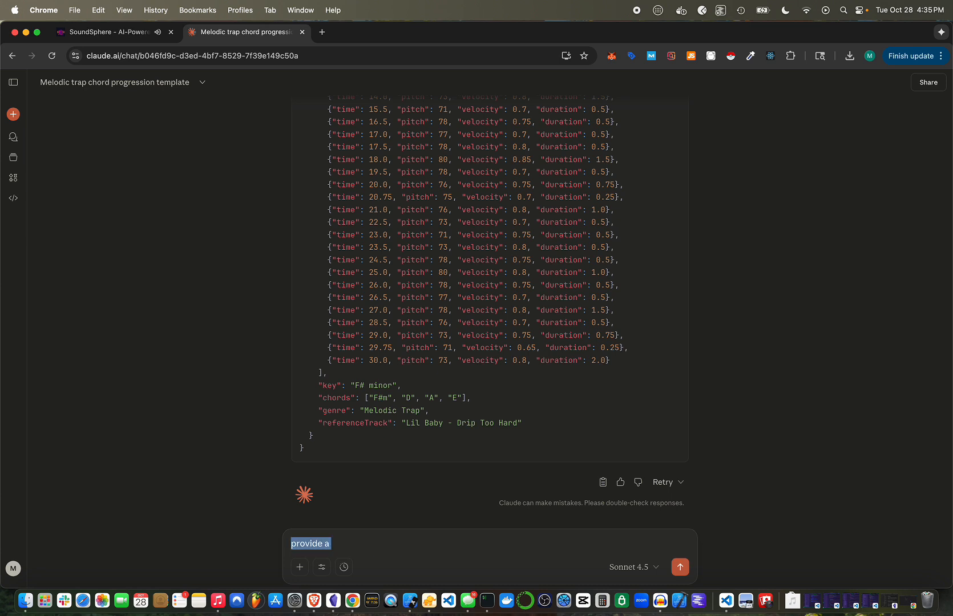
key(Right)
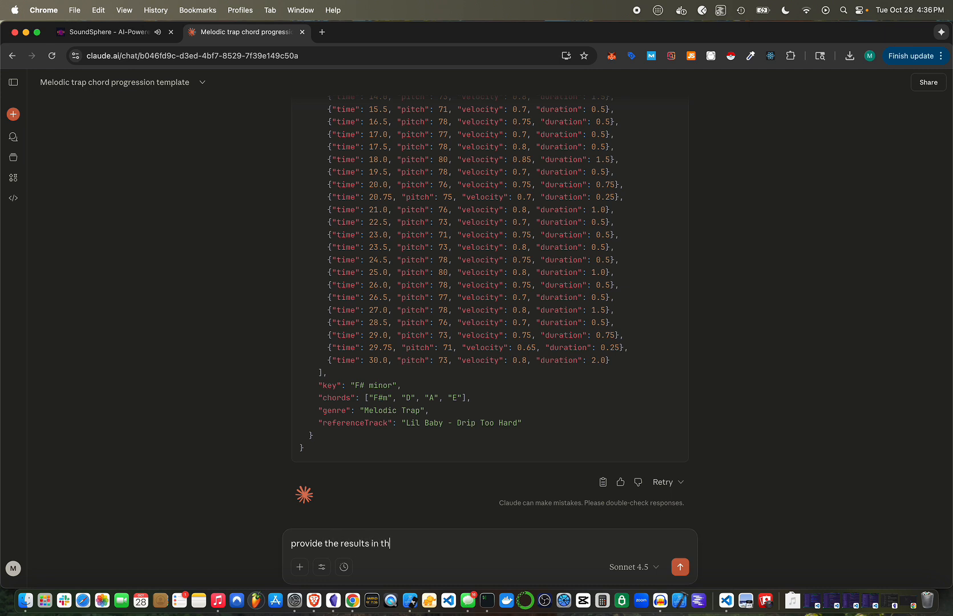
text(json format)
key(super+v)
key(Return)
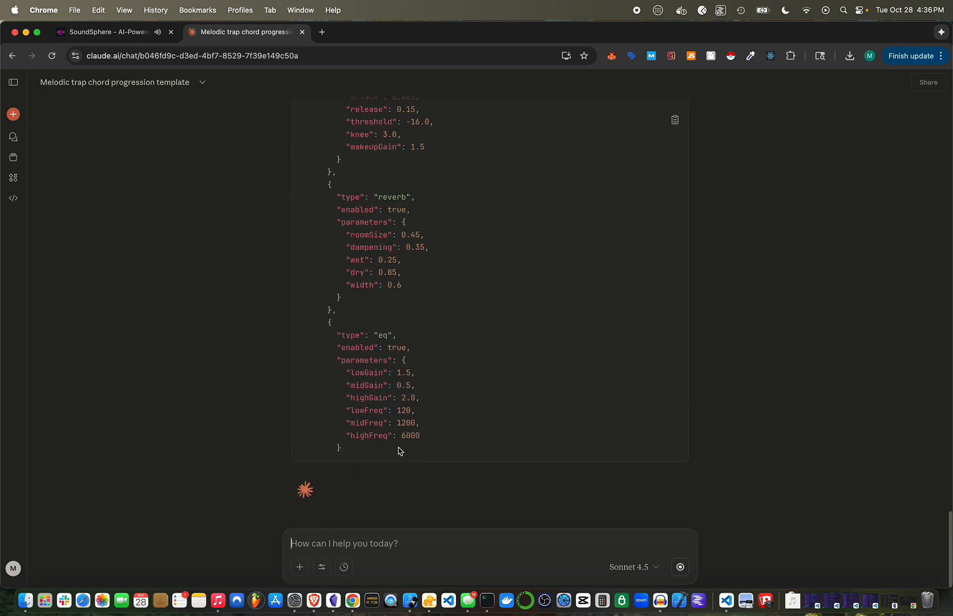
Step: Copy Claude's JSON response into the preset generator in SoundSphere and apply the grand piano preset to the piano channel
click(674, 119)
click(129, 33)
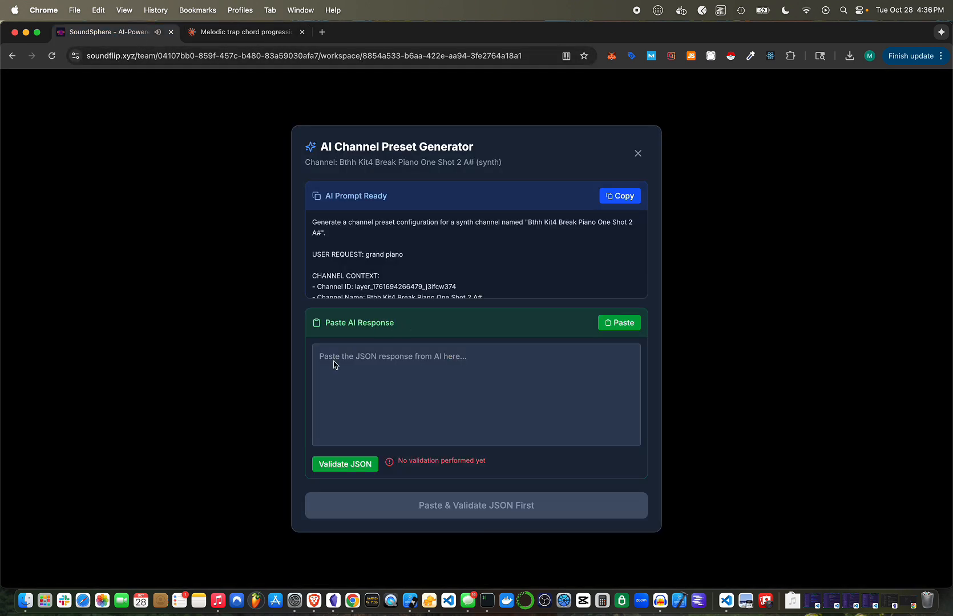
click(323, 372)
right_click(329, 367)
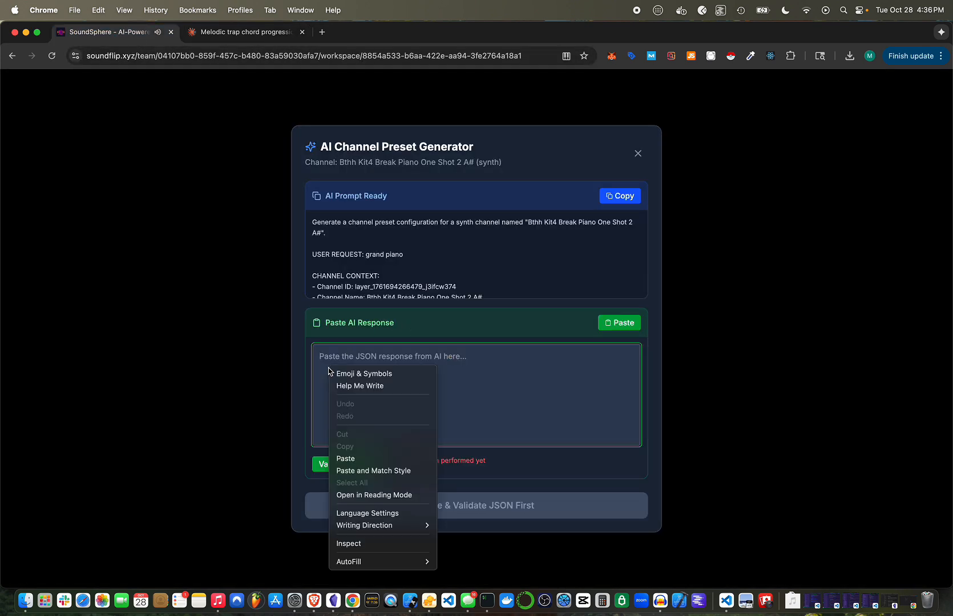
click(356, 459)
scroll(481, 492, down, 2)
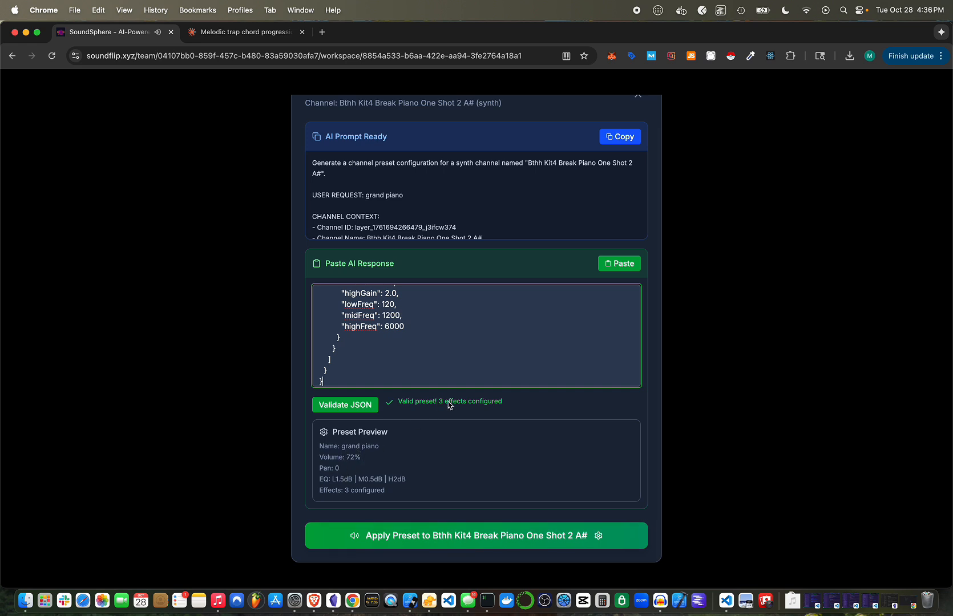
click(465, 539)
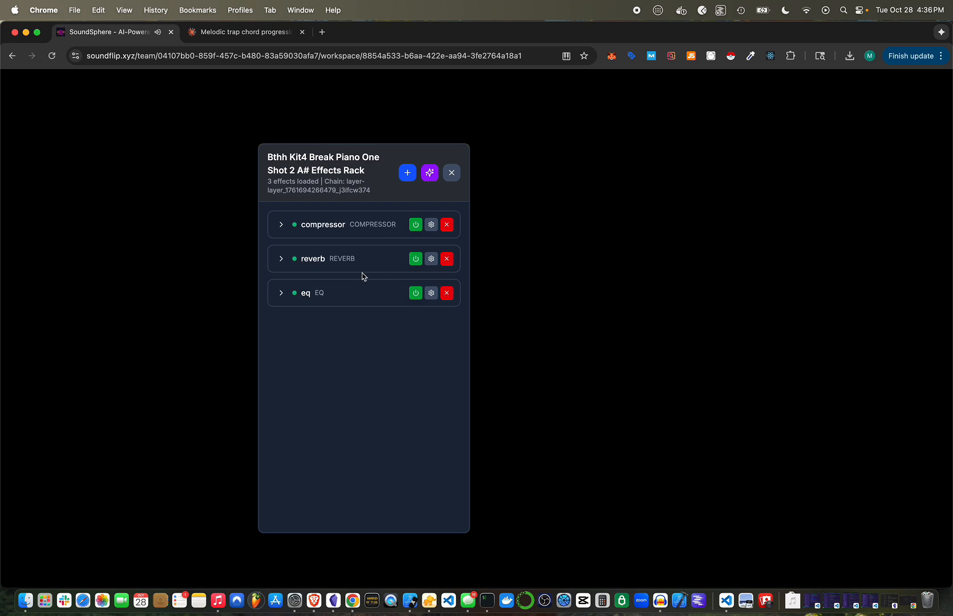
Step: Check the EQ and reverb parameters, and remove the reverb, compressor and EQ effects from the piano channel's rack
click(430, 294)
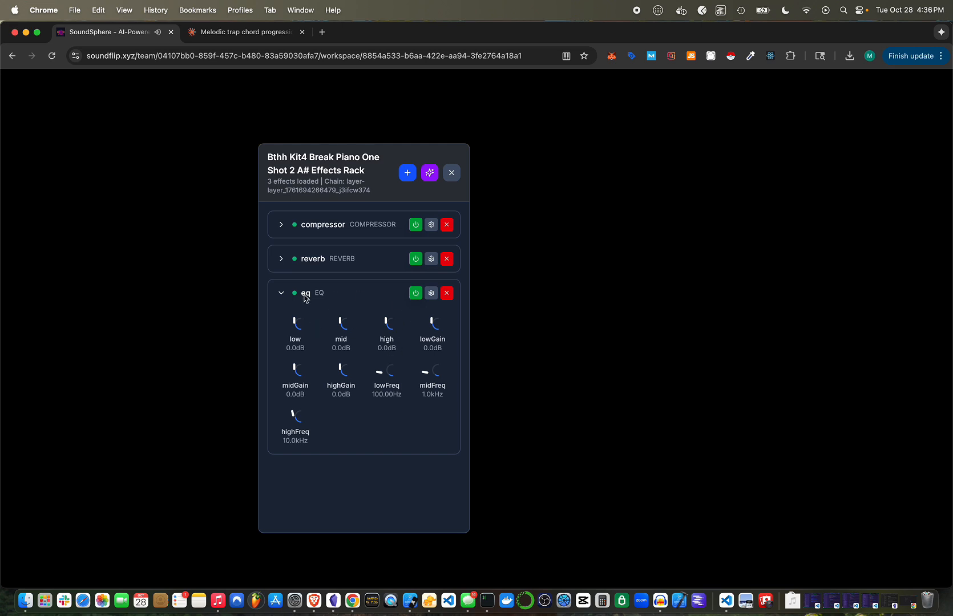
click(431, 293)
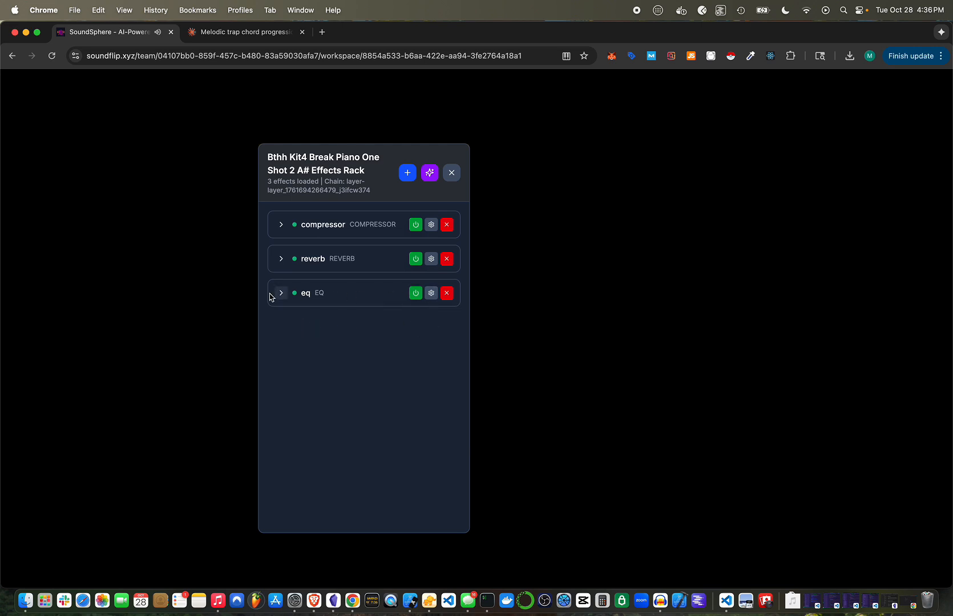
click(280, 259)
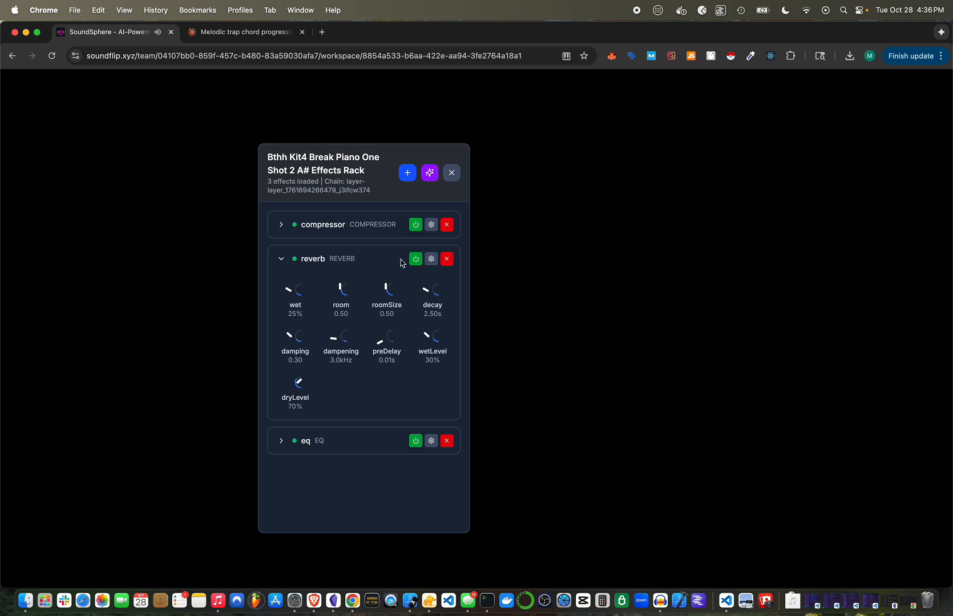
click(448, 260)
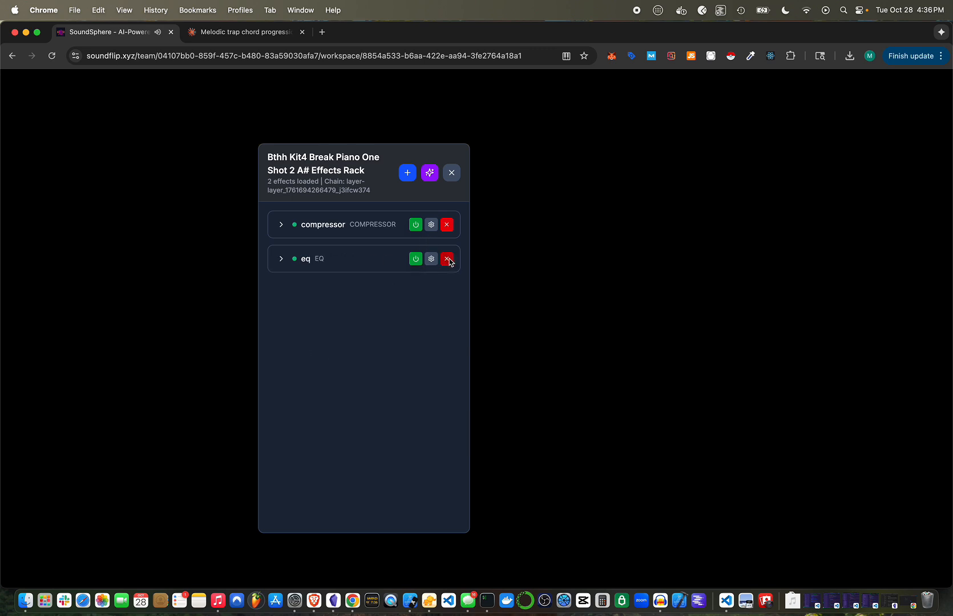
click(448, 225)
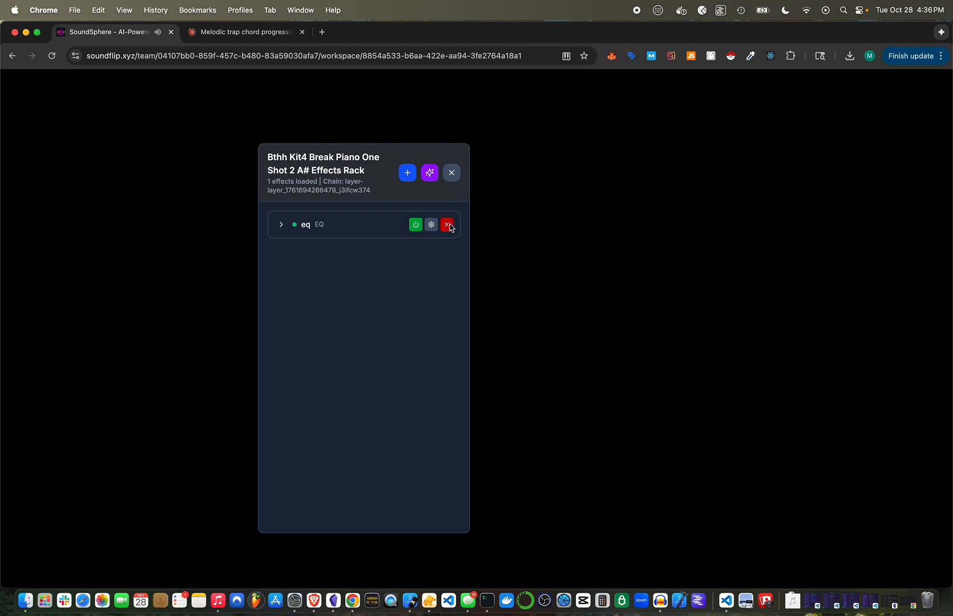
click(449, 225)
Step: Reopen the AI preset generator, skip to the JSON stage, paste the copied preset and apply it to the piano channel
click(407, 310)
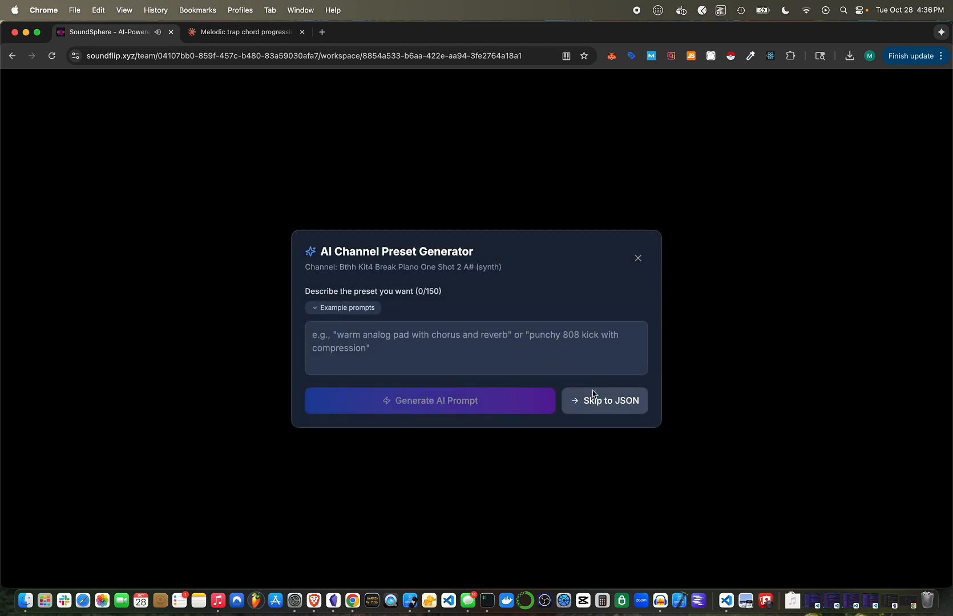
click(570, 399)
key(super+v)
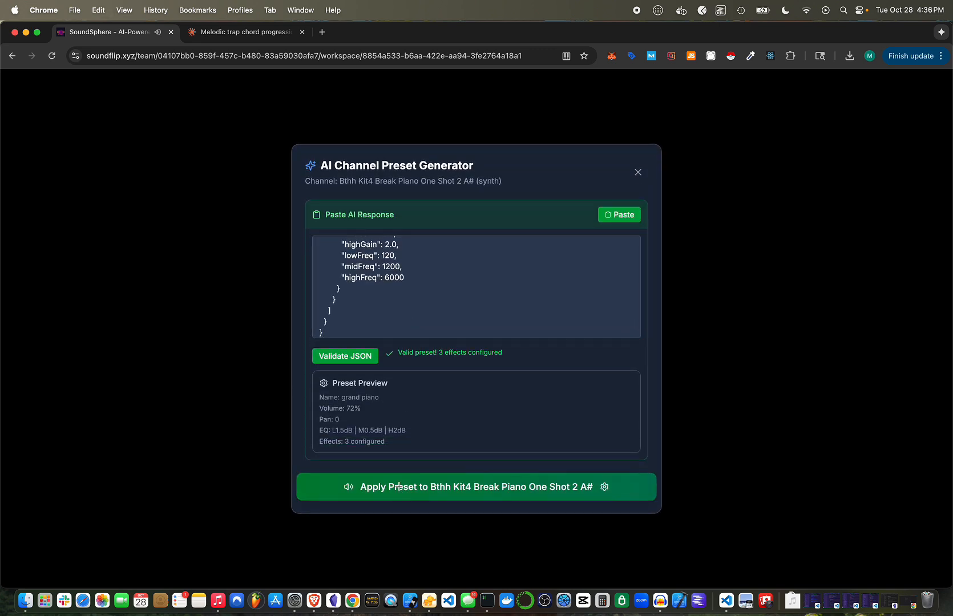
click(399, 488)
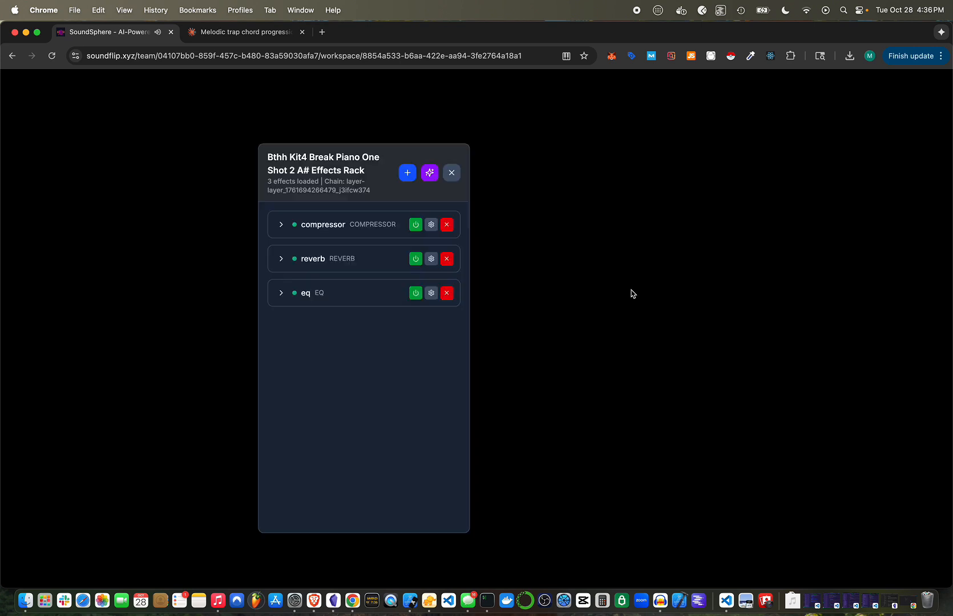
Step: Take the piano channel out of solo in the mixer and stop the arrangement's playback
click(451, 173)
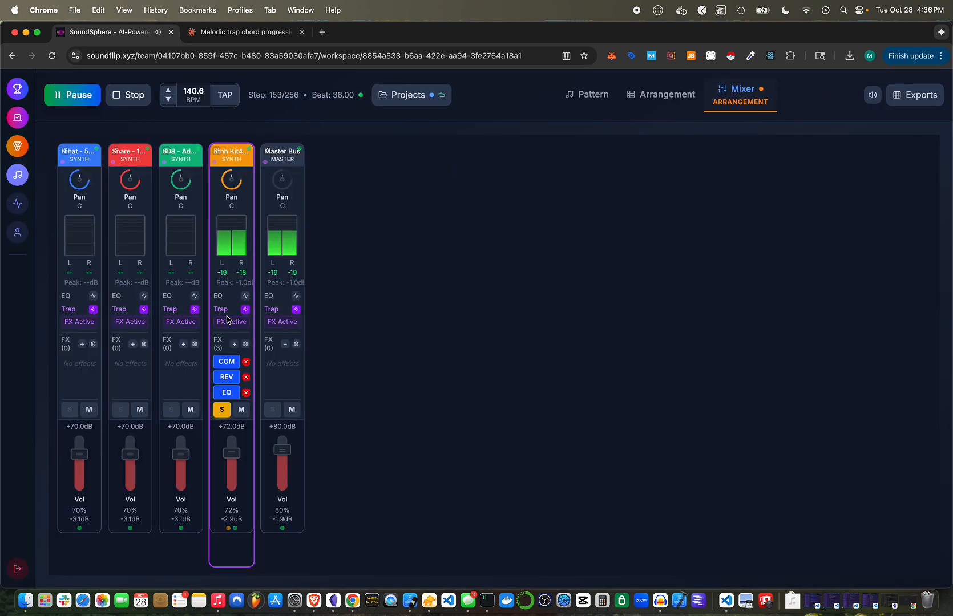
click(222, 409)
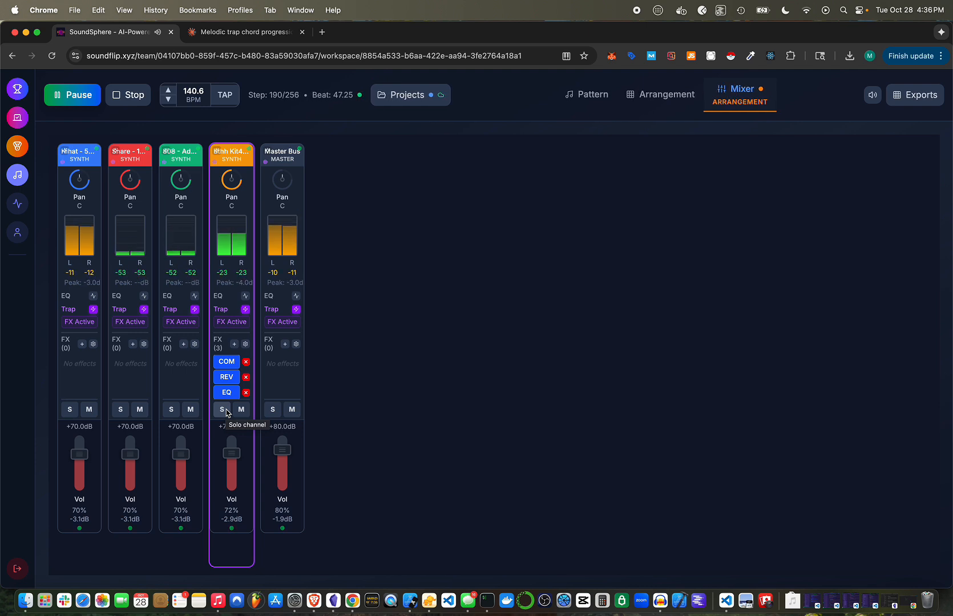
click(135, 95)
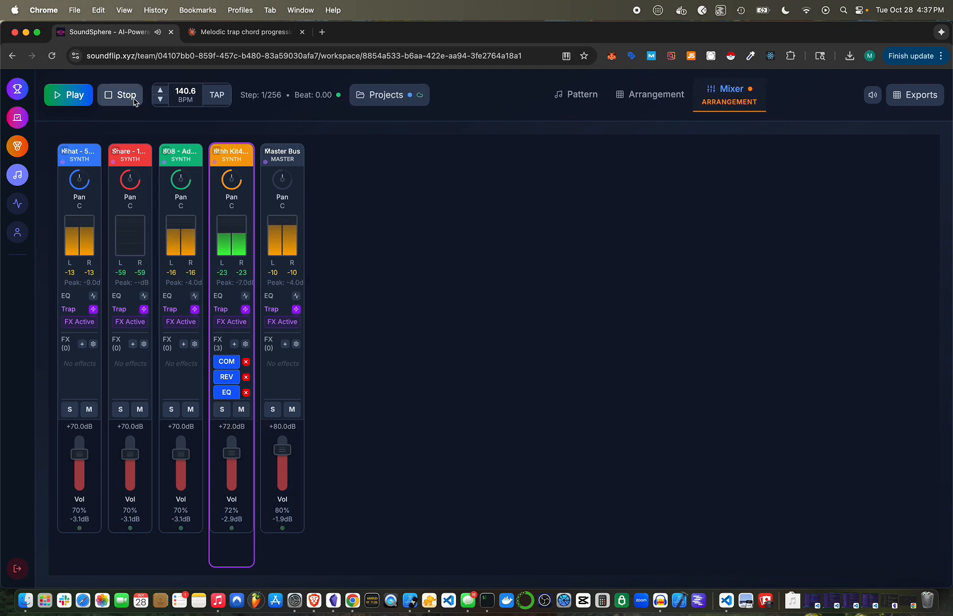